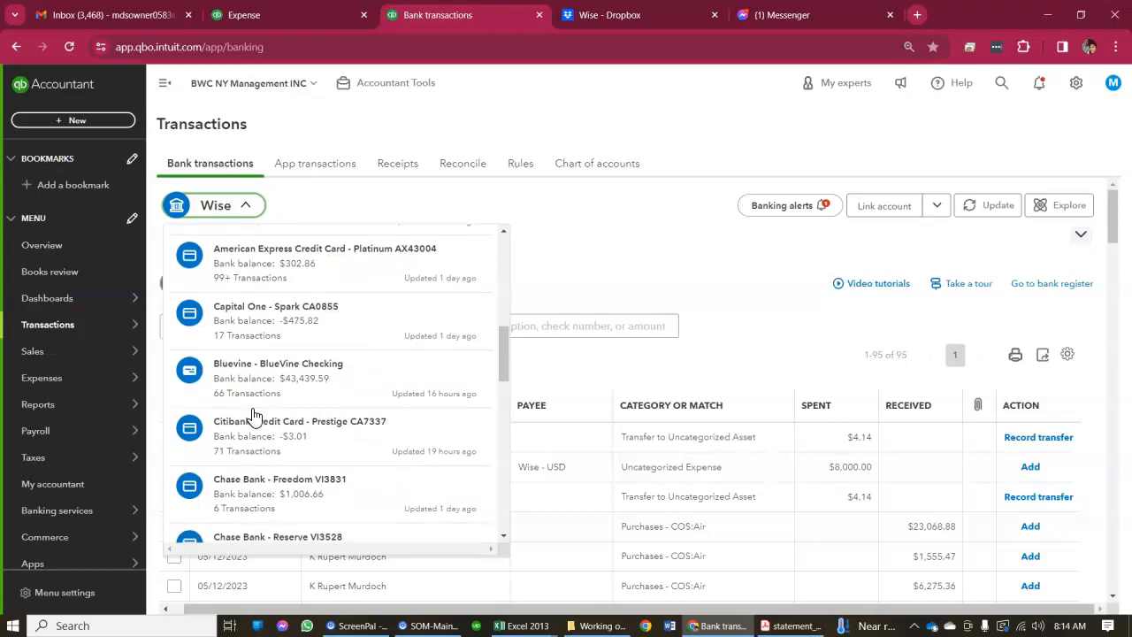
- Open the TransferWise - Wise account and set the 03/24/2023 Transferwise fee transaction to Categorize
scroll(254, 416, "down", 1)
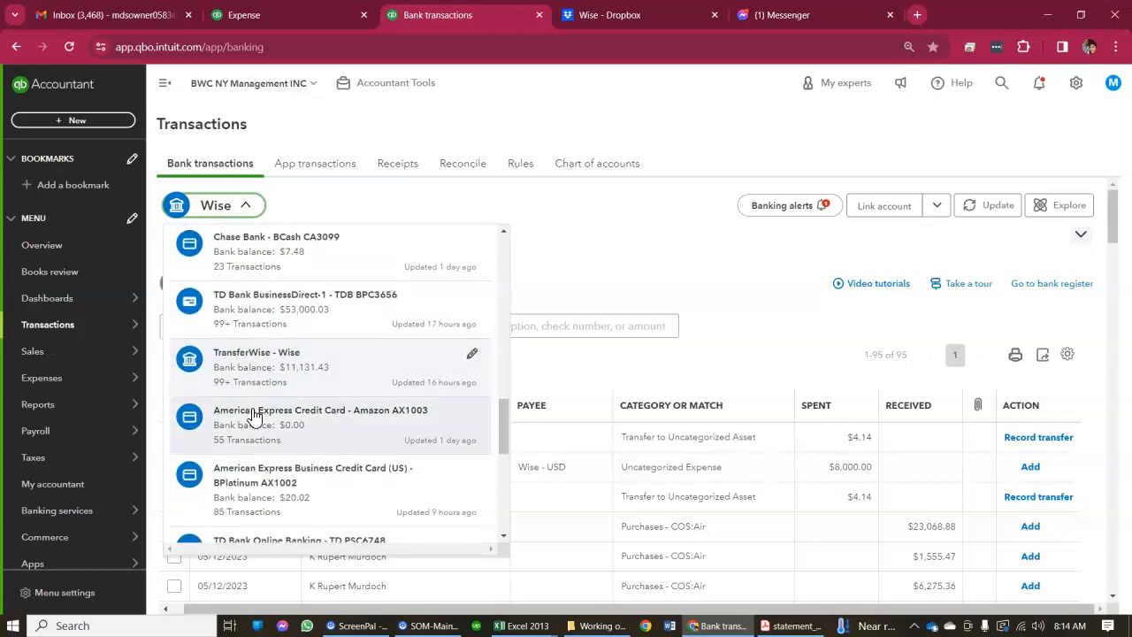
left_click(253, 366)
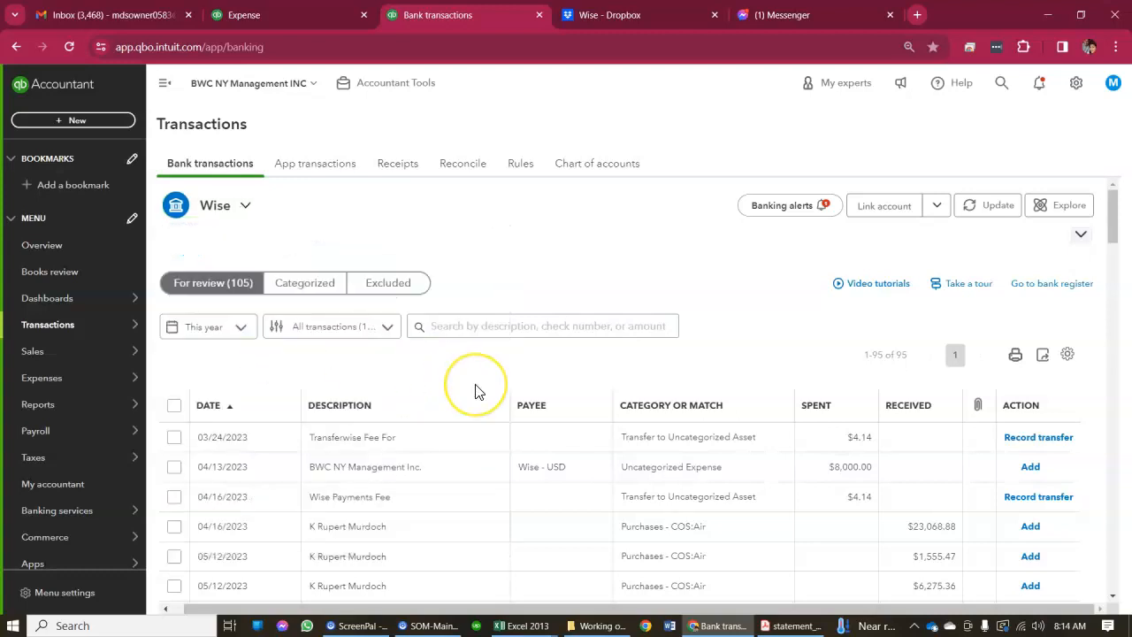
scroll(475, 392, "down", 1)
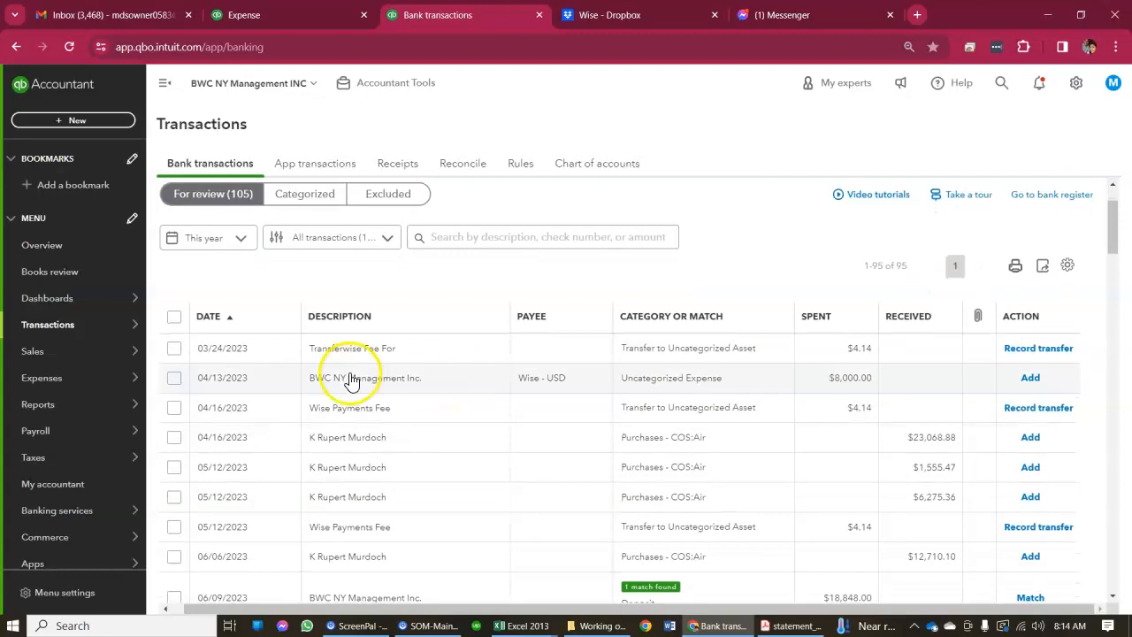
left_click(178, 354)
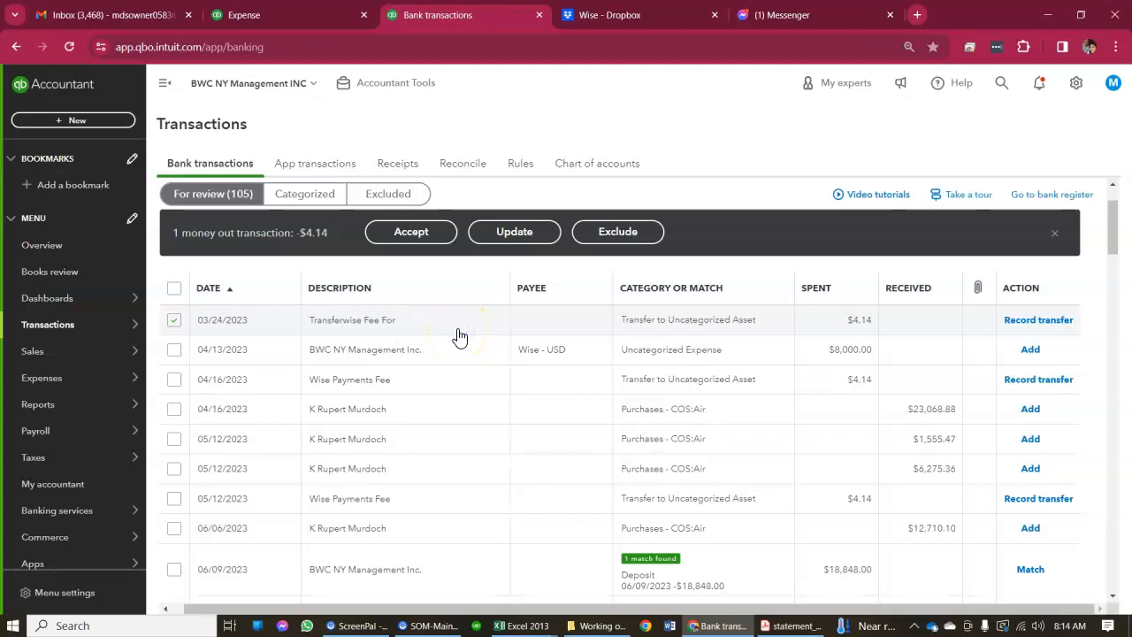
left_click(459, 335)
left_click(203, 363)
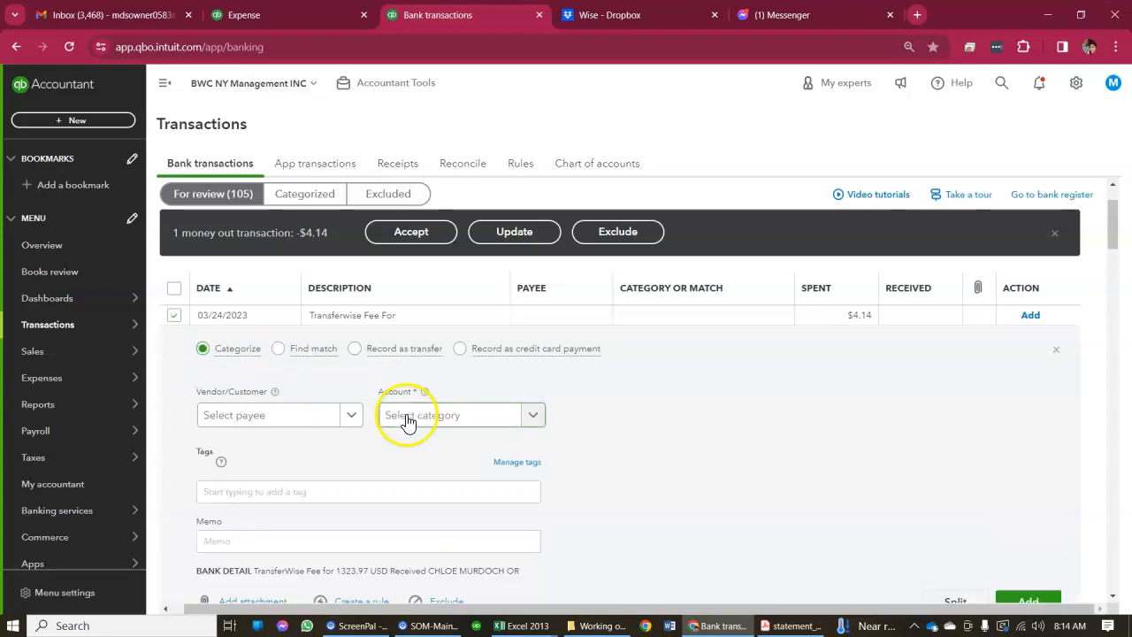
- Categorize the 03/24/2023 Transferwise fee under the Bank Charges account and add it to the books
left_click(439, 423)
type("bank")
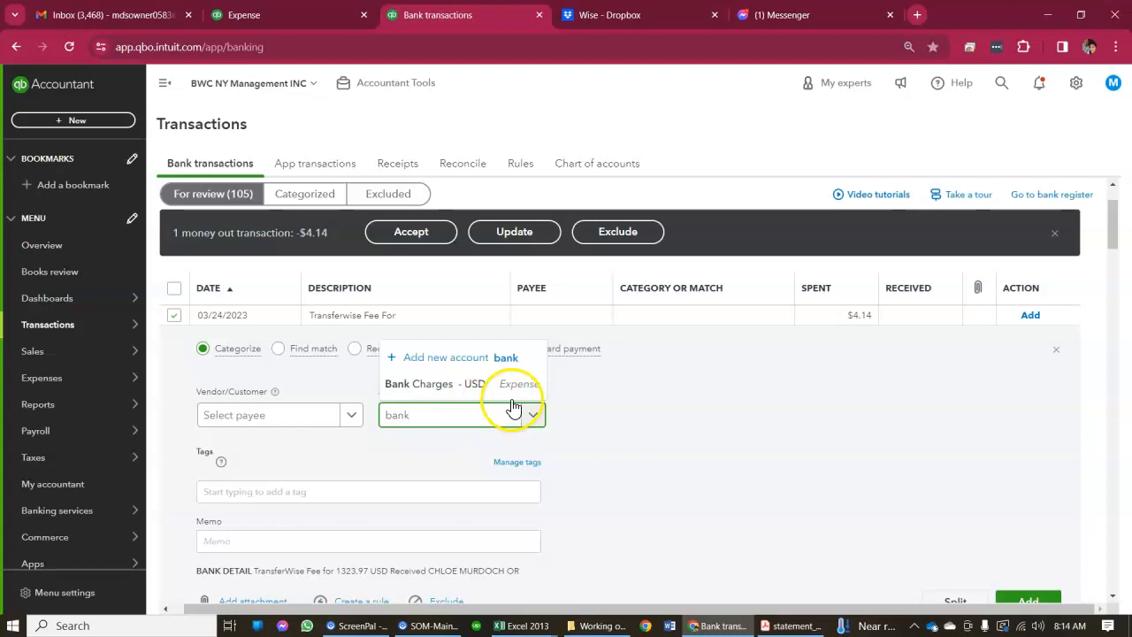
left_click(486, 392)
left_click(741, 427)
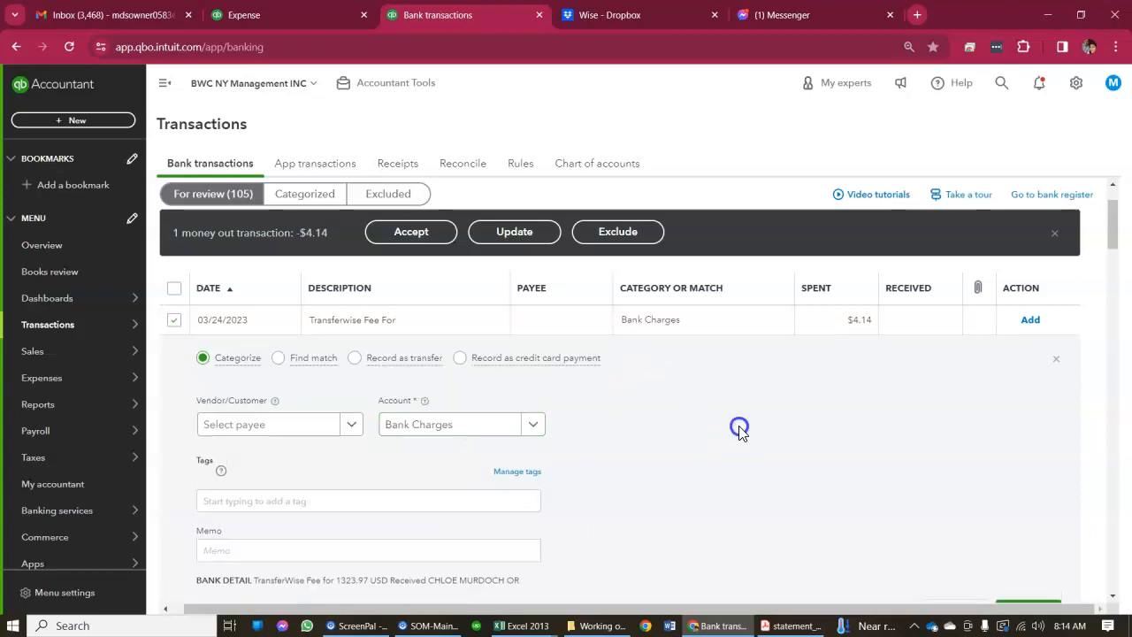
scroll(779, 437, "down", 1)
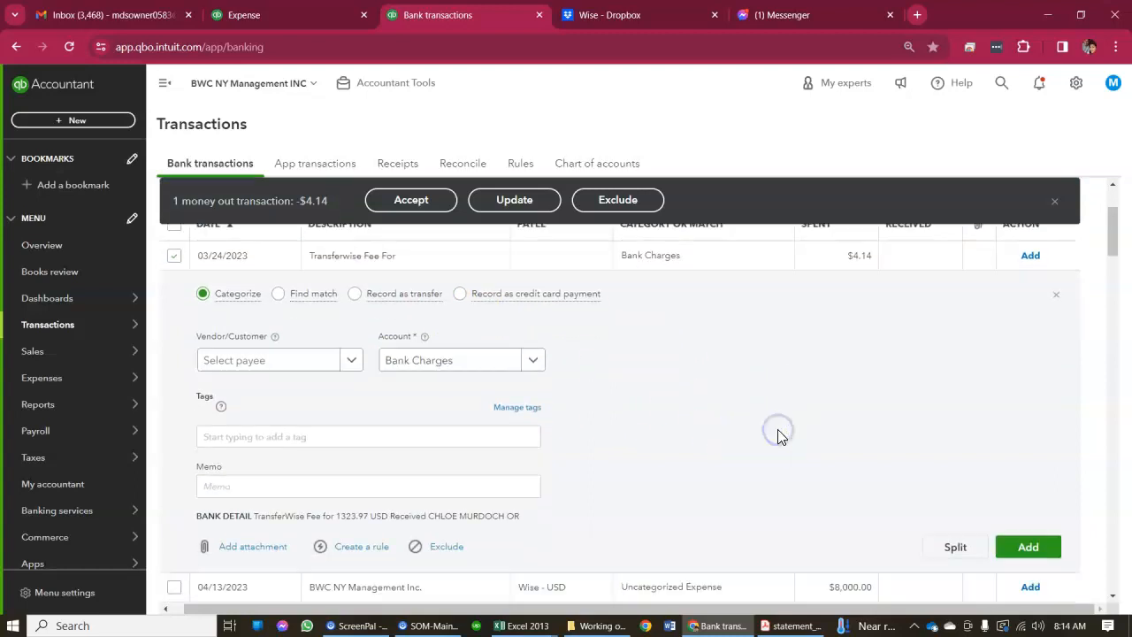
left_click(982, 515)
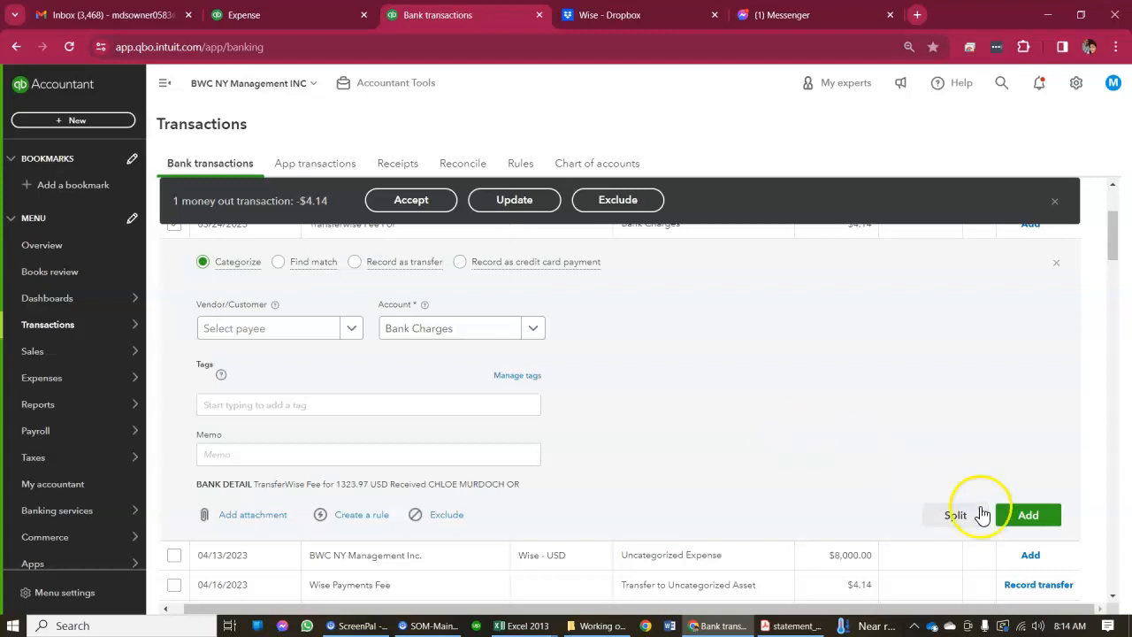
left_click(1026, 515)
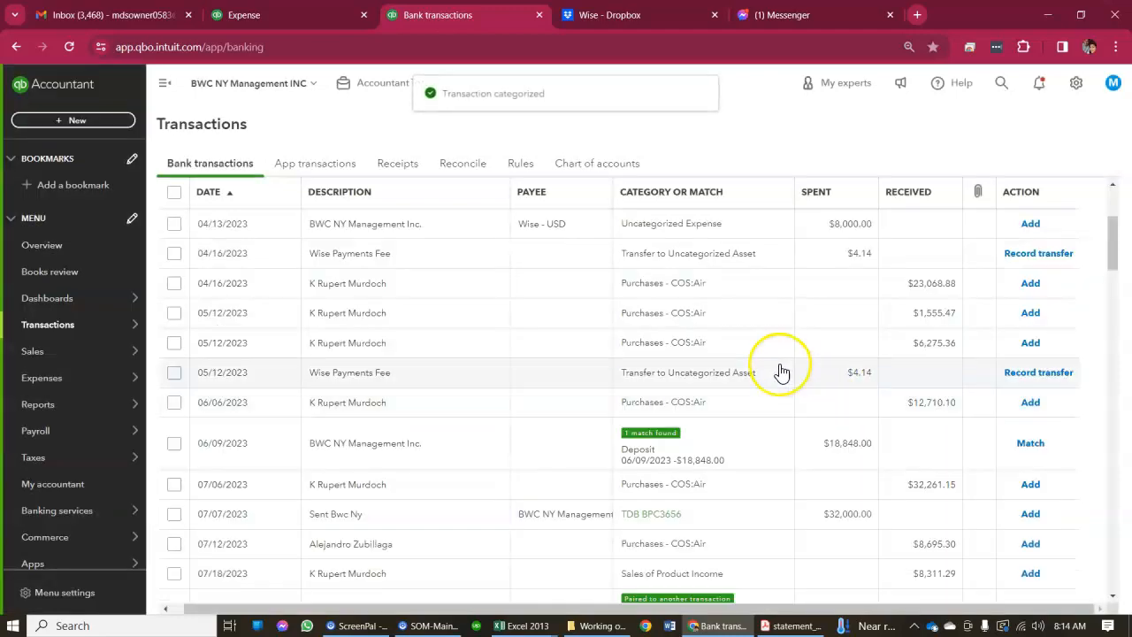
- Match the 04/13/2023 BWC NY Management Inc. payment of $8,000.00 to the 04/13/2023 deposit and save the match
scroll(782, 373, "up", 2)
left_click(537, 401)
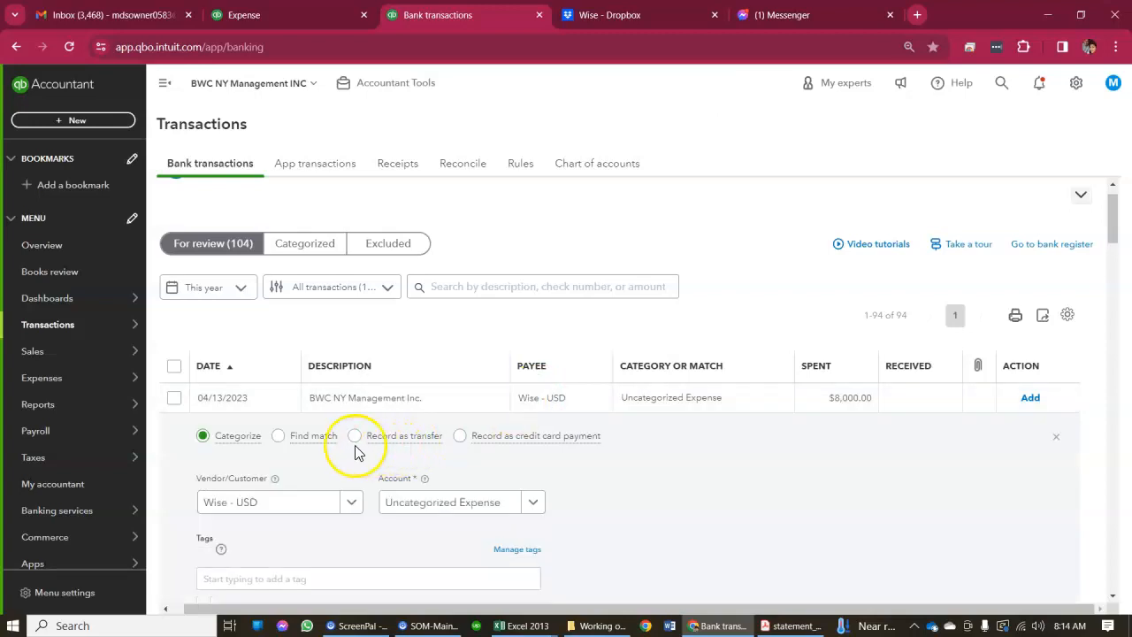
left_click(279, 440)
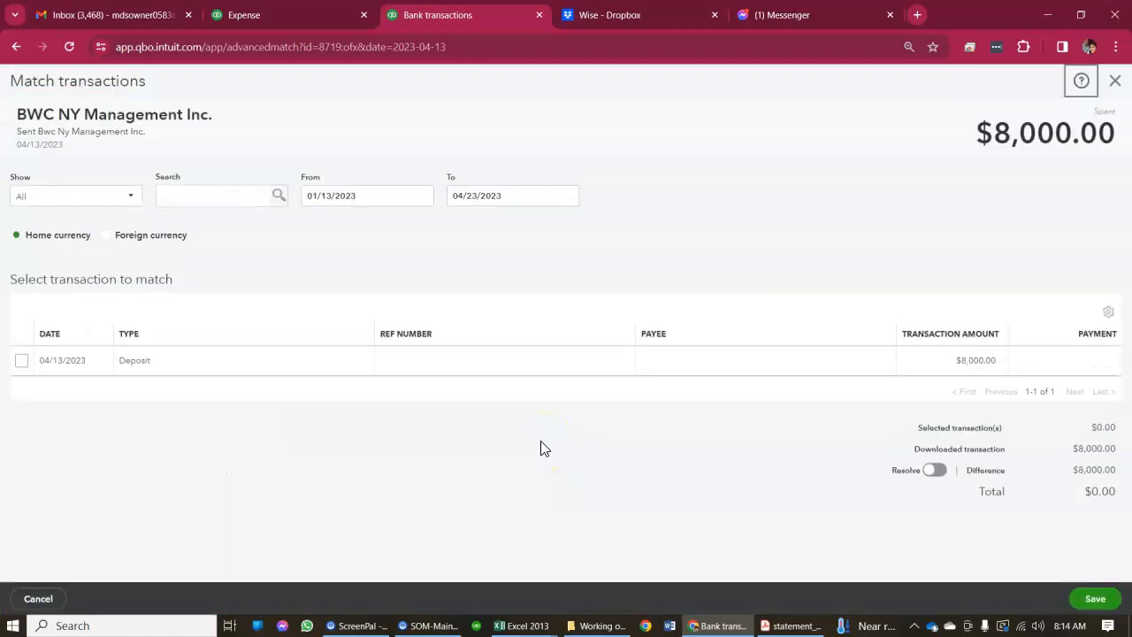
left_click(22, 375)
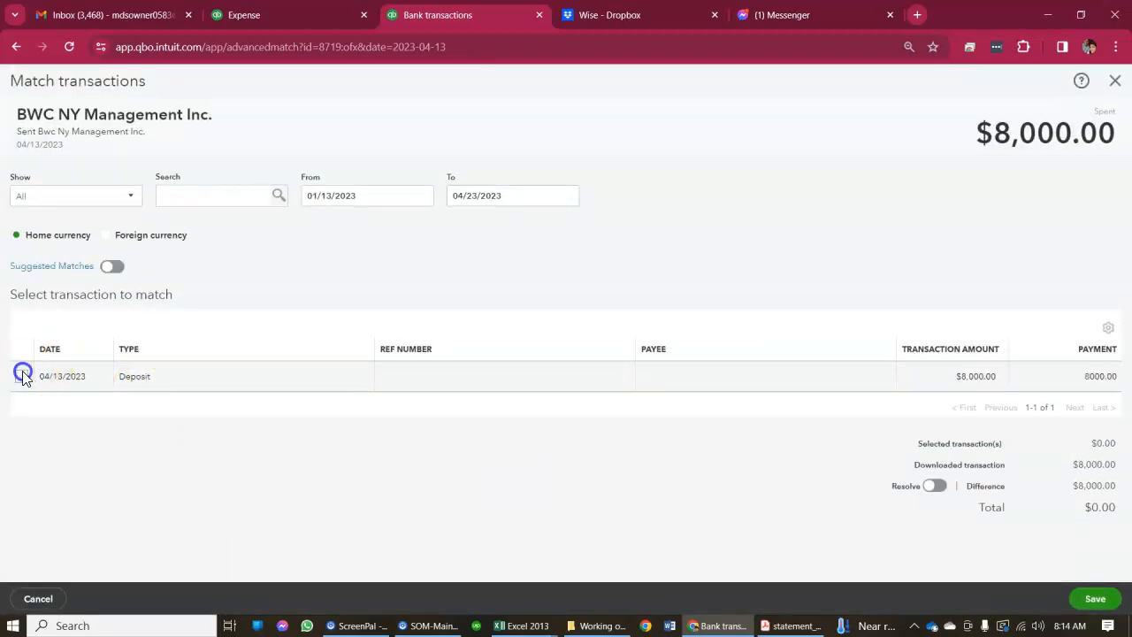
left_click(1088, 600)
left_click(873, 503)
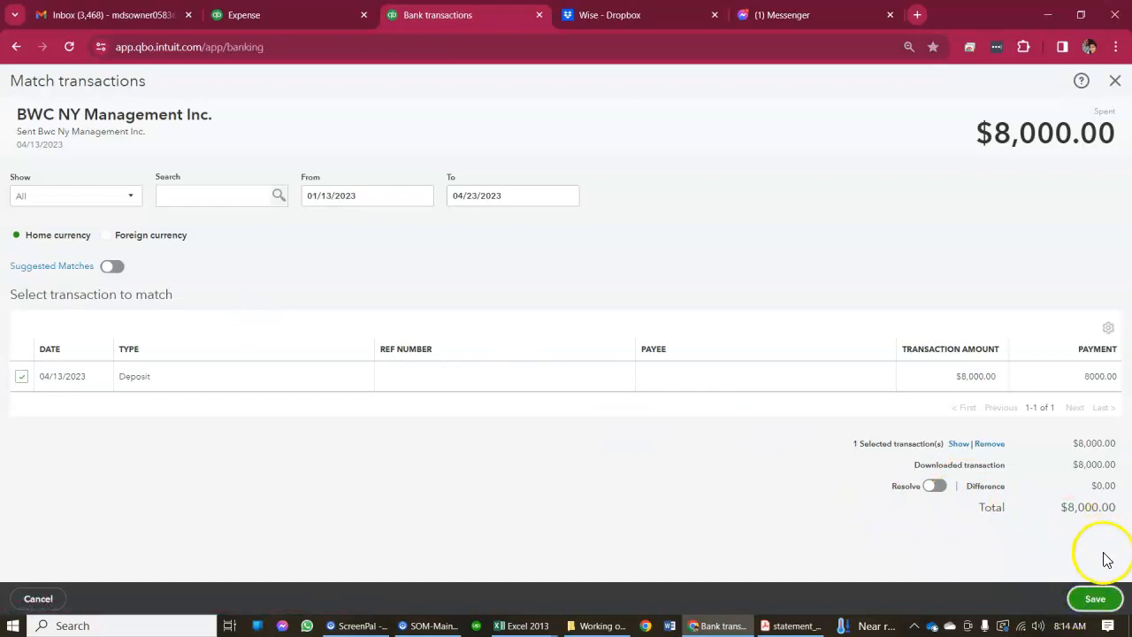
left_click(1094, 594)
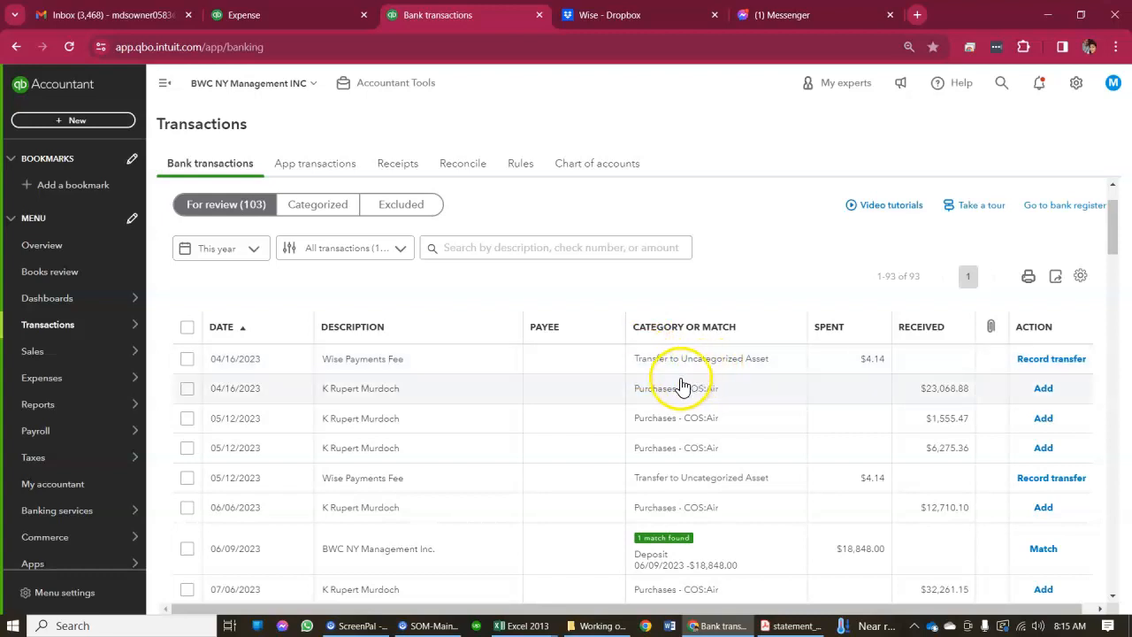
- Open the $23,068.88 receipt dated 04/16/2023 and review its categorization details
left_click(675, 398)
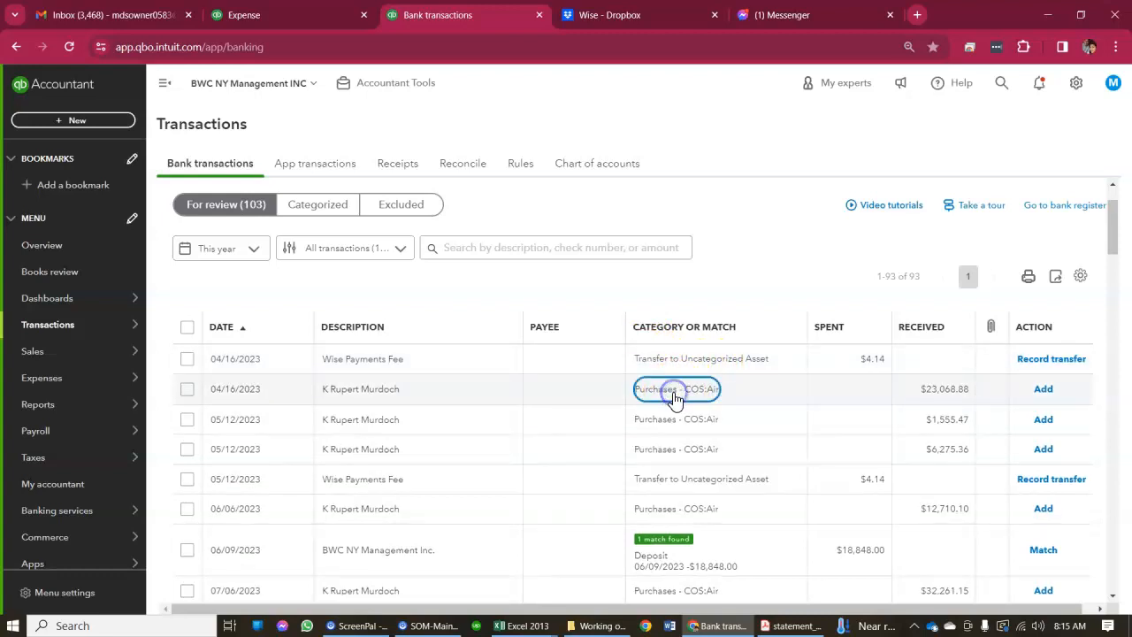
scroll(543, 397, "down", 1)
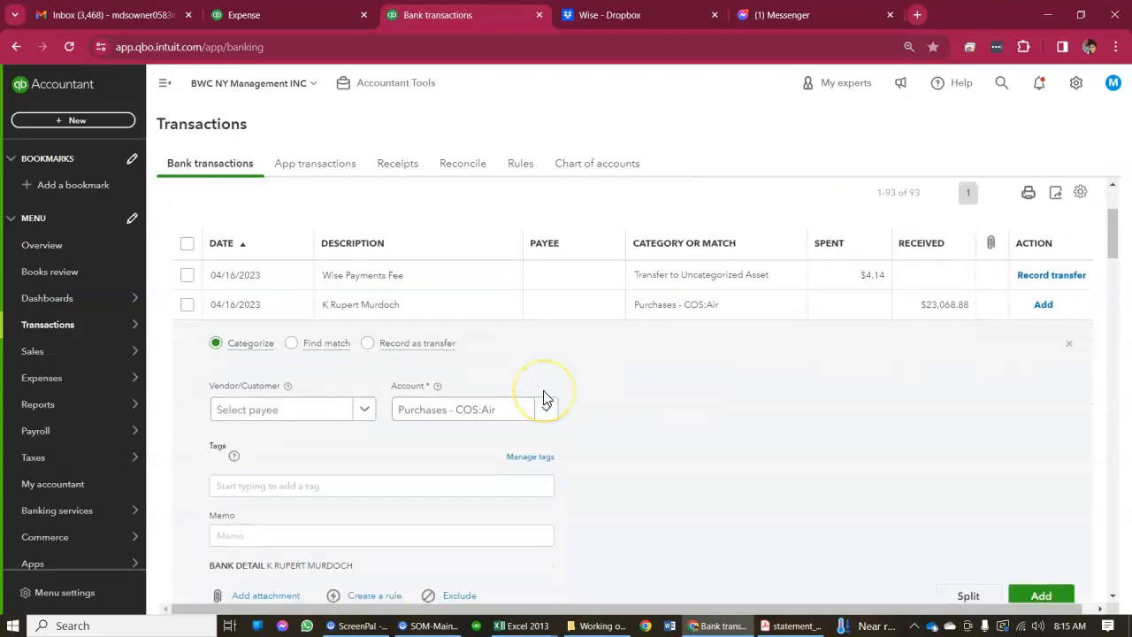
scroll(543, 397, "down", 1)
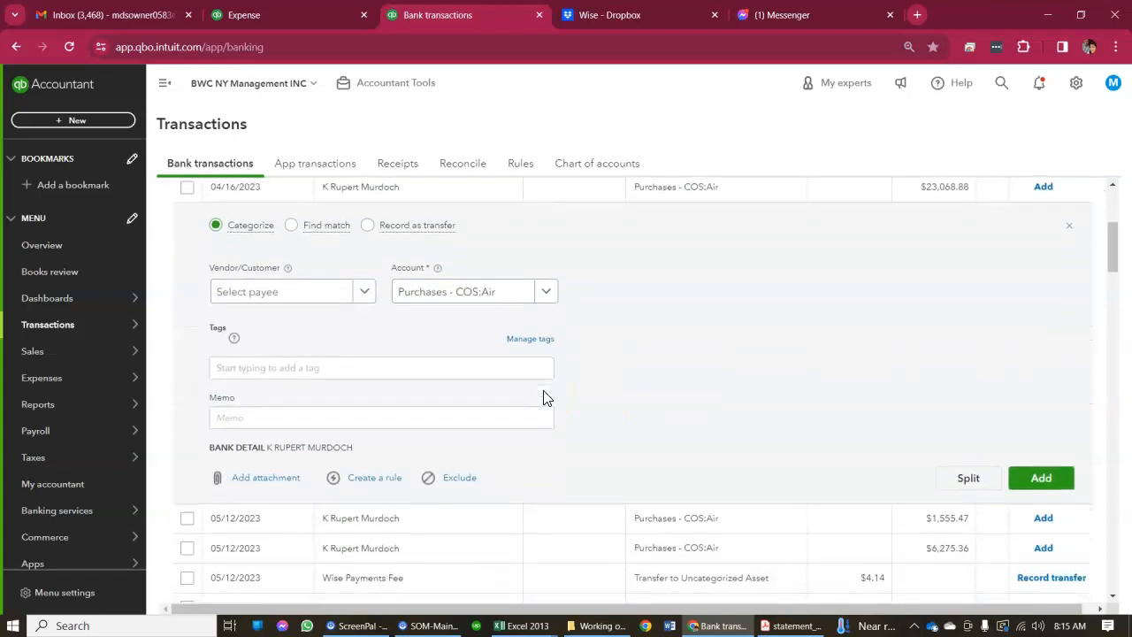
scroll(543, 397, "up", 1)
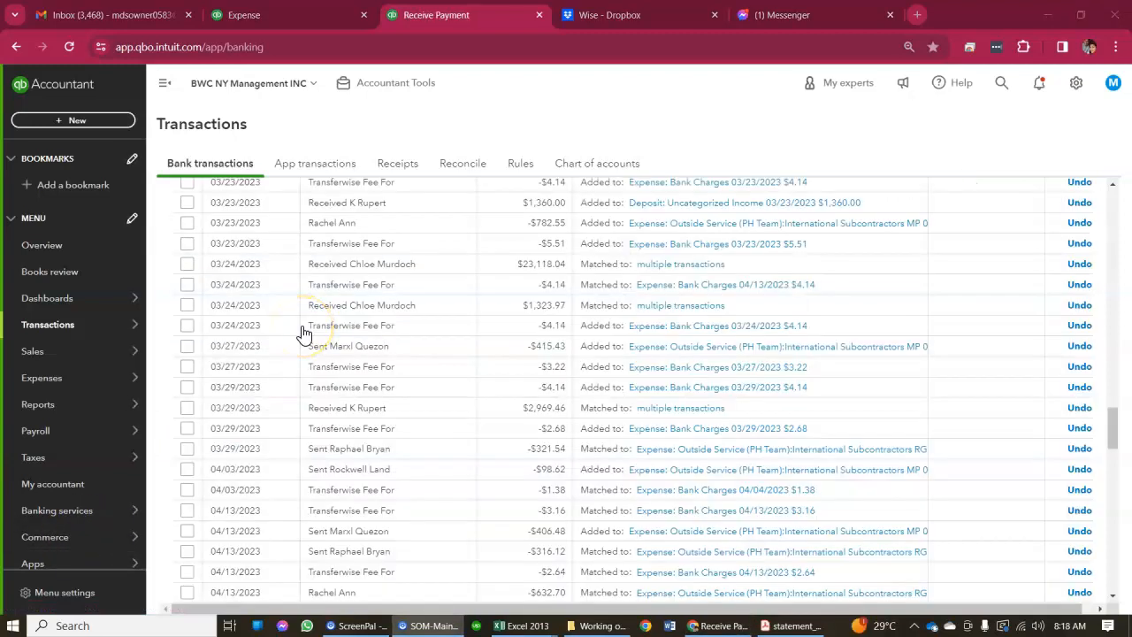
- Review the Wise account's categorized transactions, checking how the March 2023 receipts and transfer fees were matched
scroll(303, 333, "up", 1)
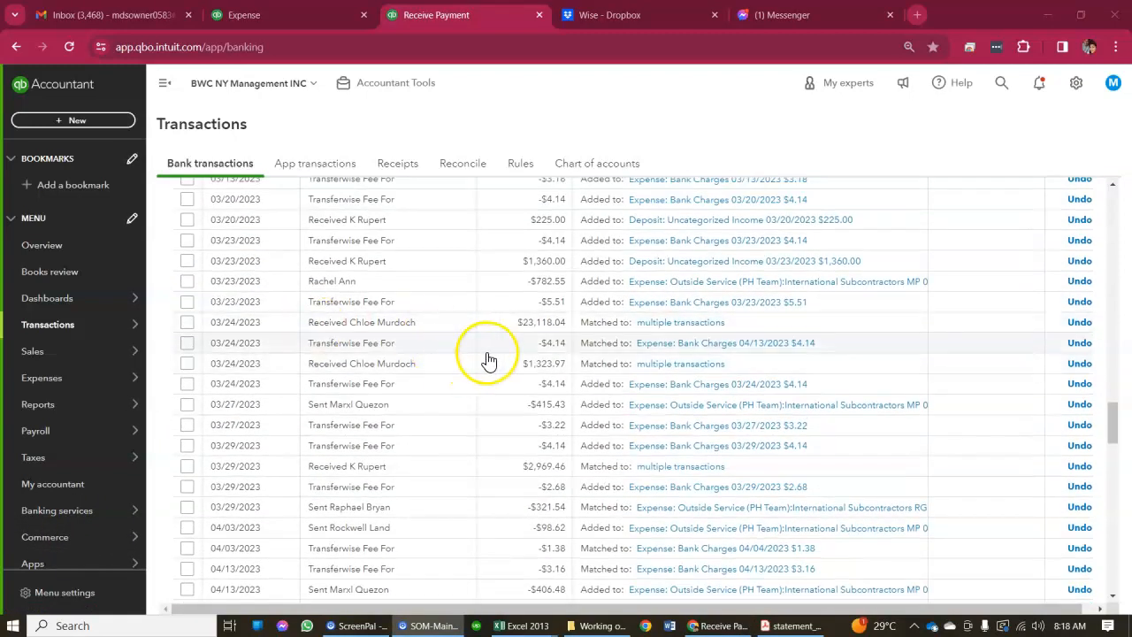
scroll(491, 361, "up", 1)
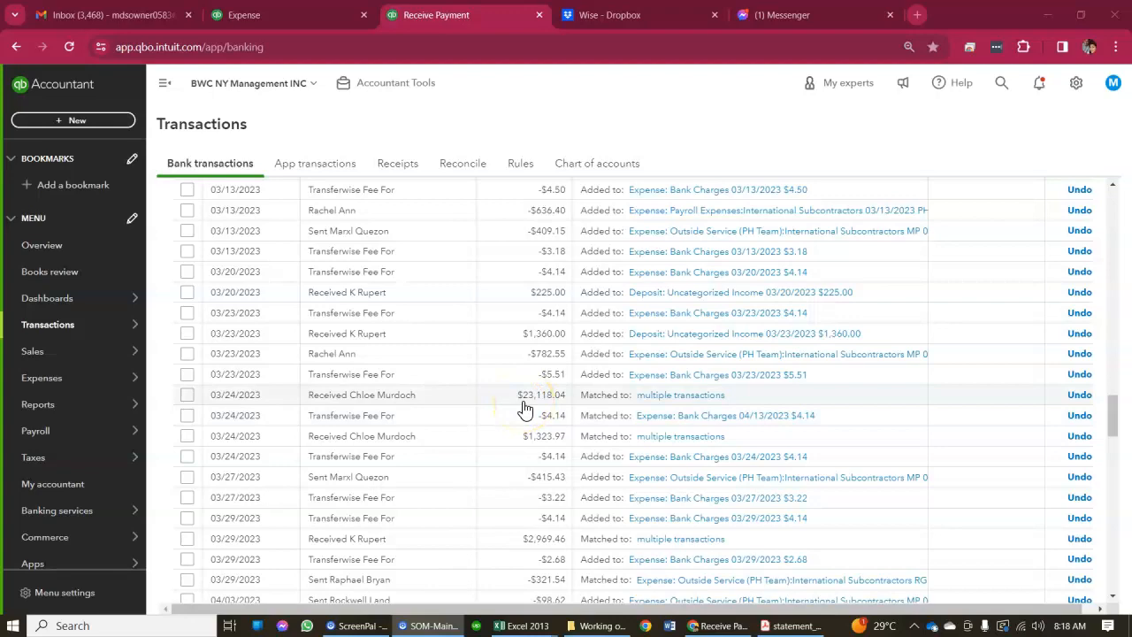
scroll(525, 408, "up", 15)
scroll(524, 409, "down", 5)
scroll(525, 409, "down", 3)
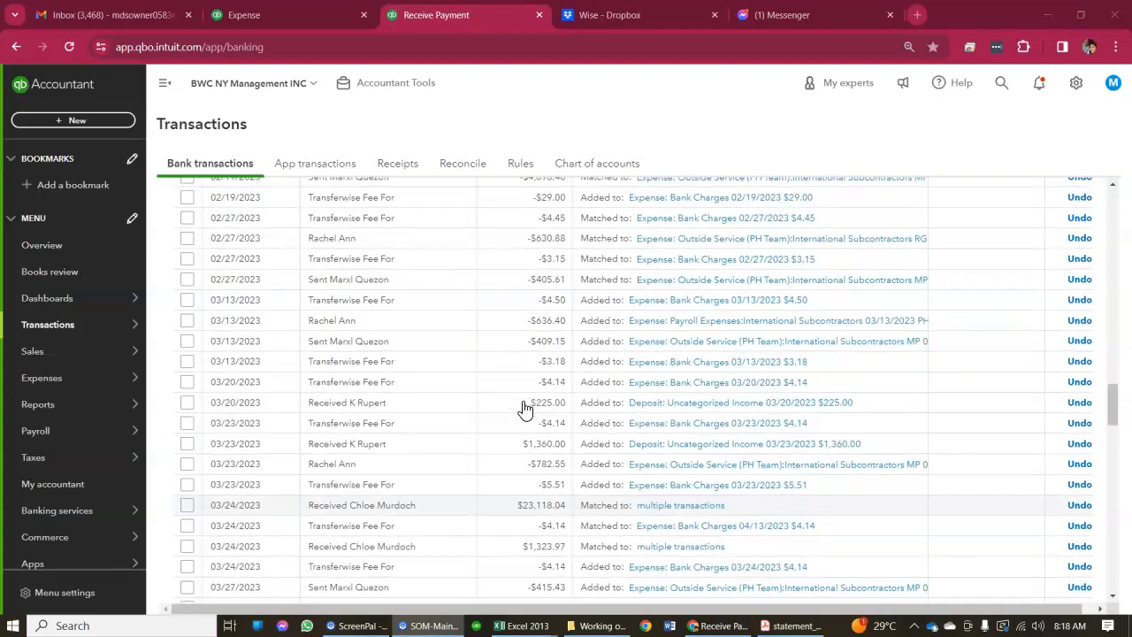
scroll(519, 473, "up", 15)
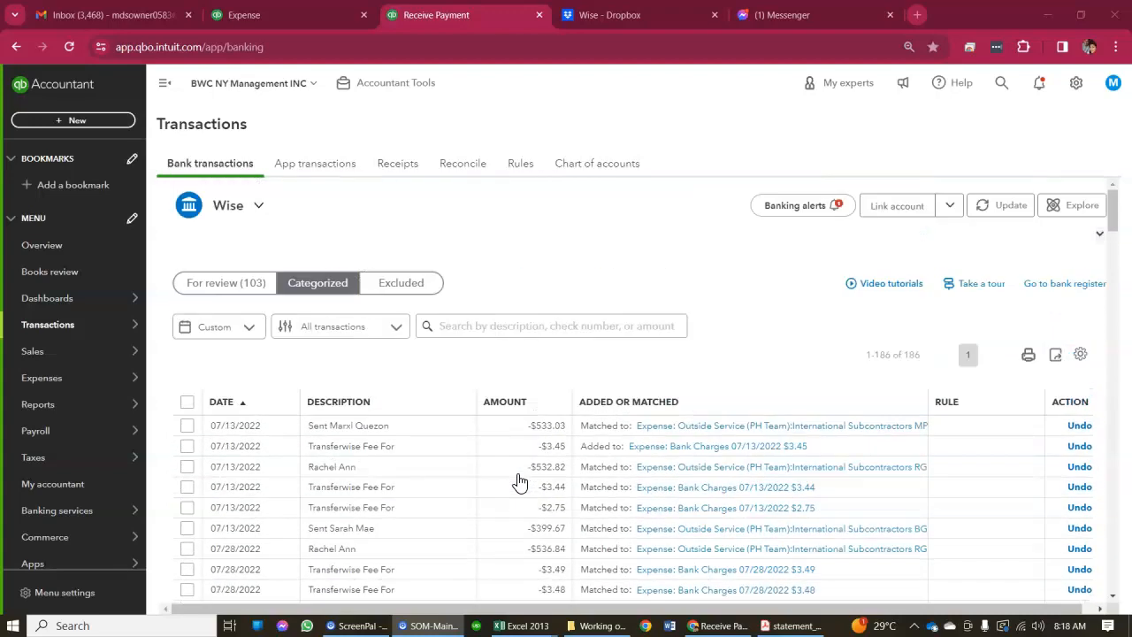
- Return to the transactions for review and examine the 2022 Received Bwc Ny entries
left_click(241, 282)
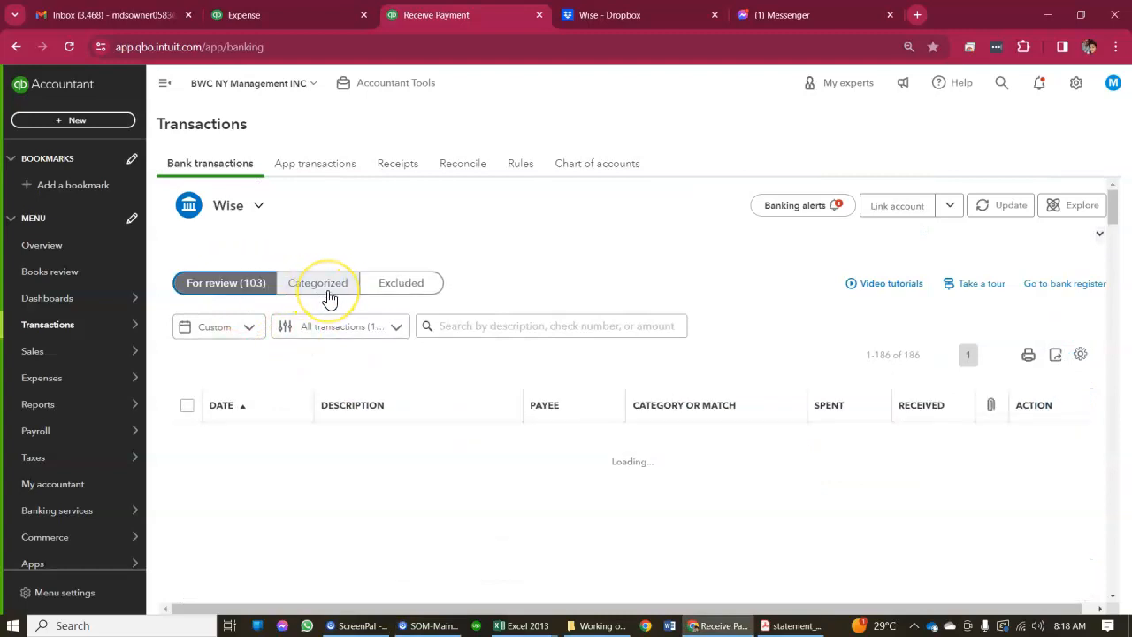
left_click(335, 431)
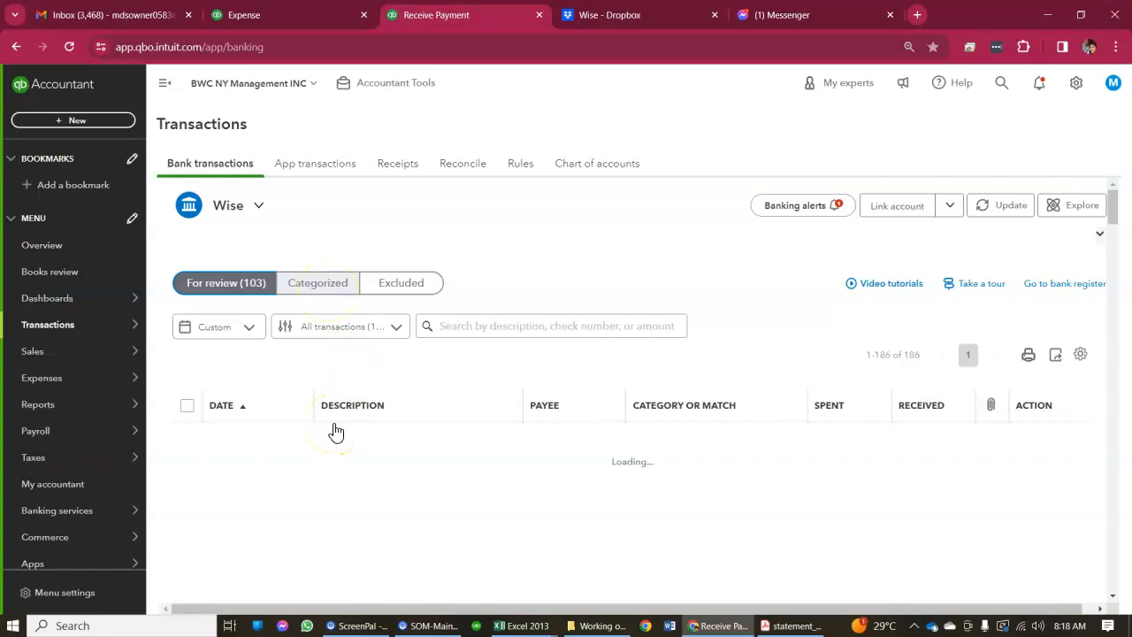
scroll(336, 430, "down", 3)
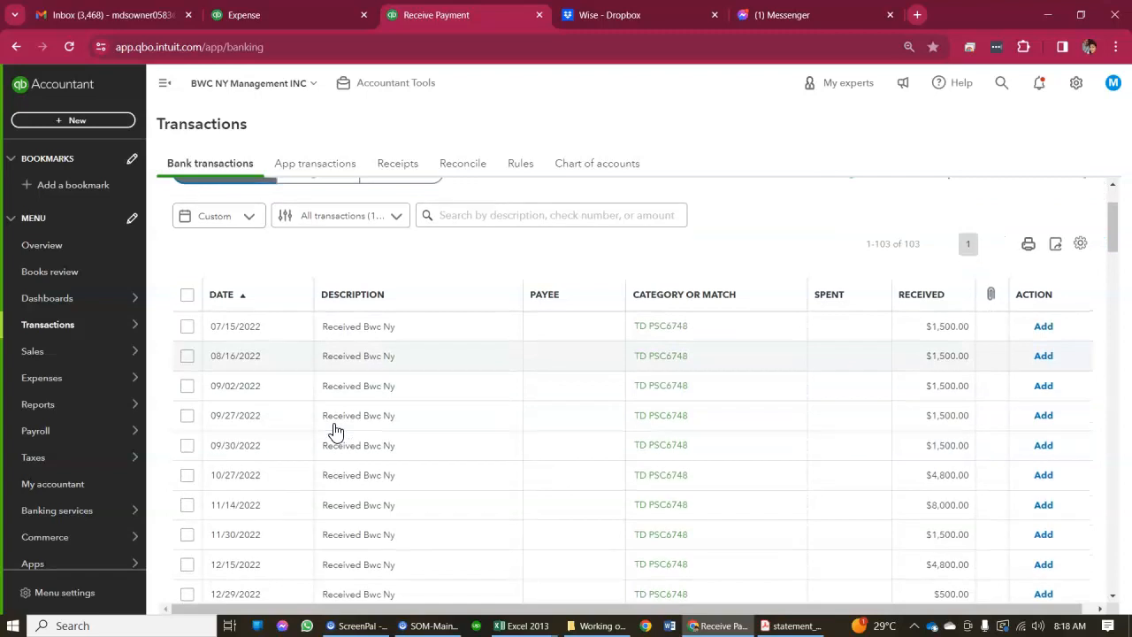
scroll(335, 430, "up", 3)
scroll(335, 431, "down", 5)
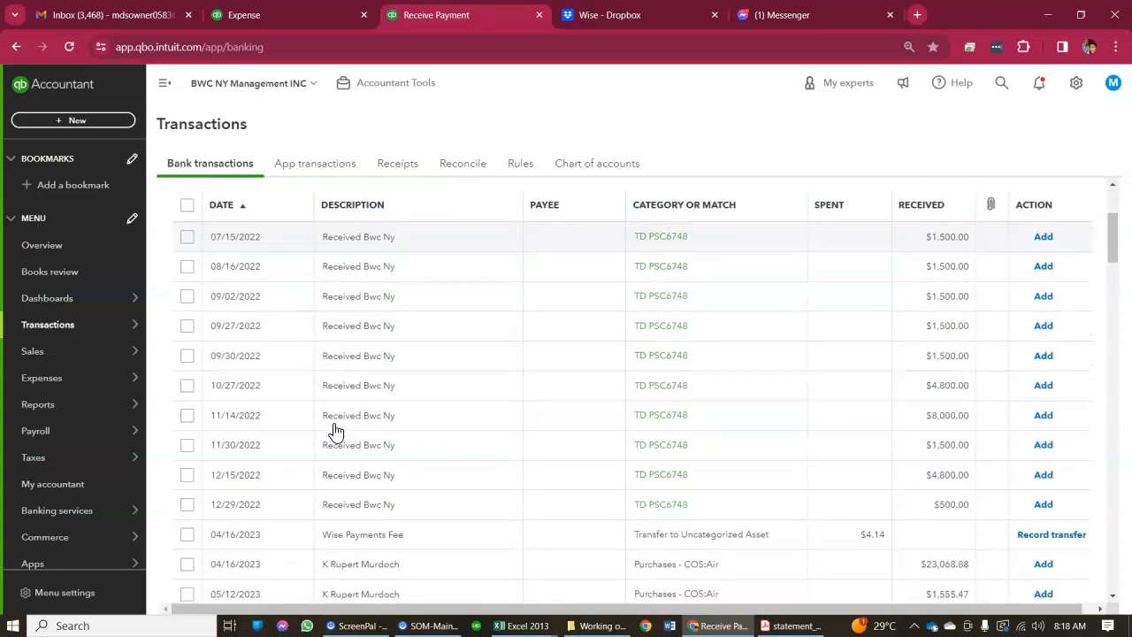
scroll(335, 430, "down", 4)
scroll(335, 431, "up", 3)
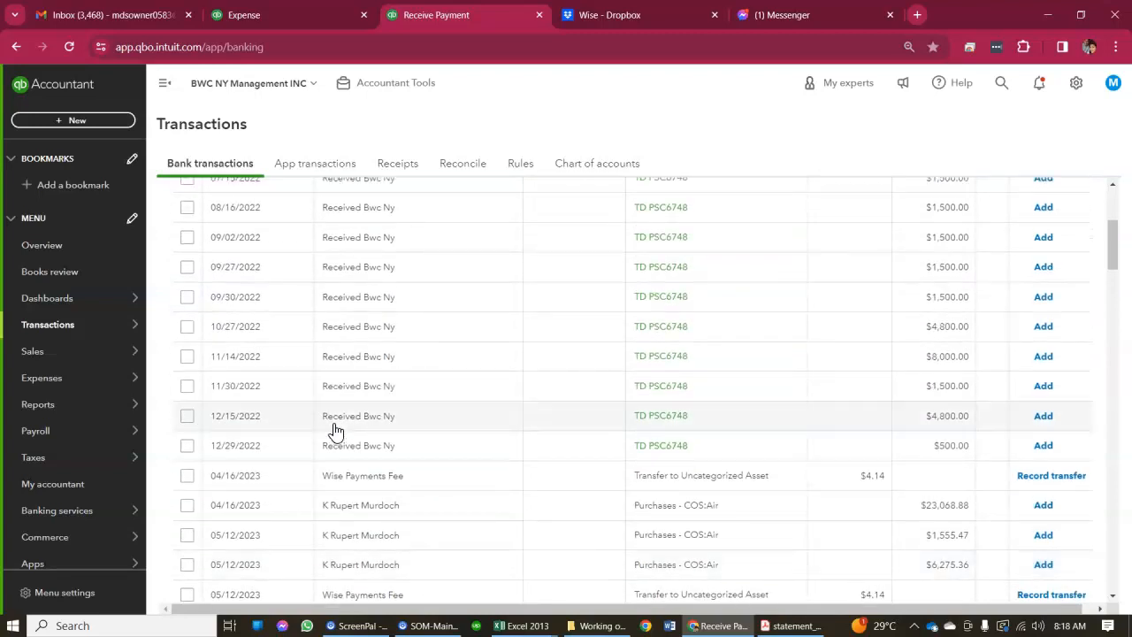
scroll(335, 431, "up", 1)
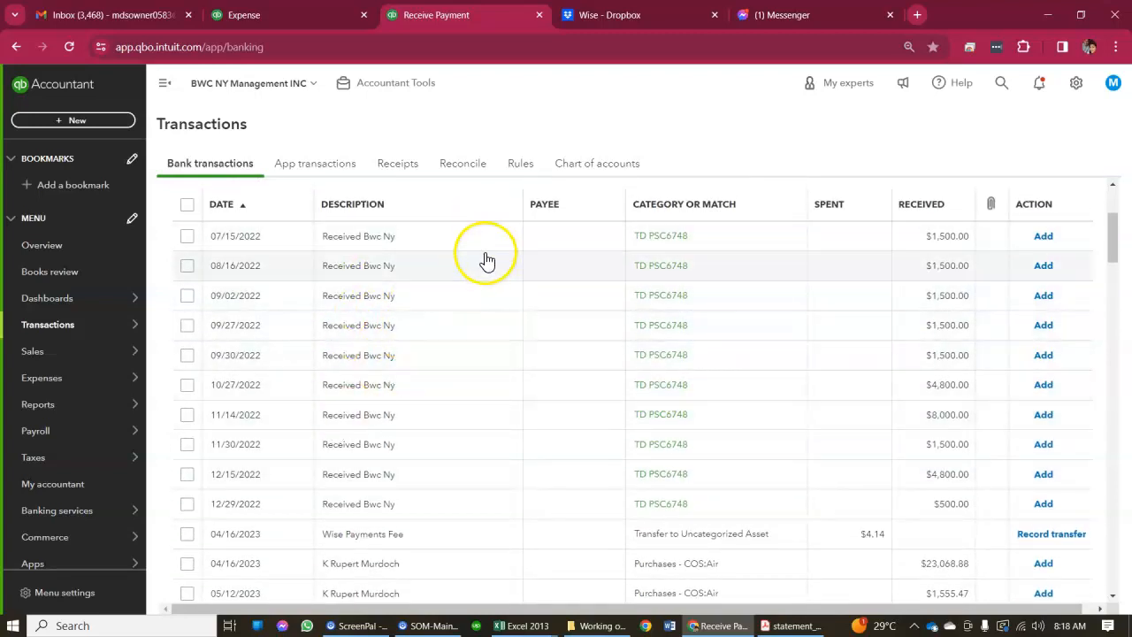
- Select all Received Bwc Ny transactions dated 07/15/2022 through 12/29/2022 and exclude them from review
left_click(188, 505)
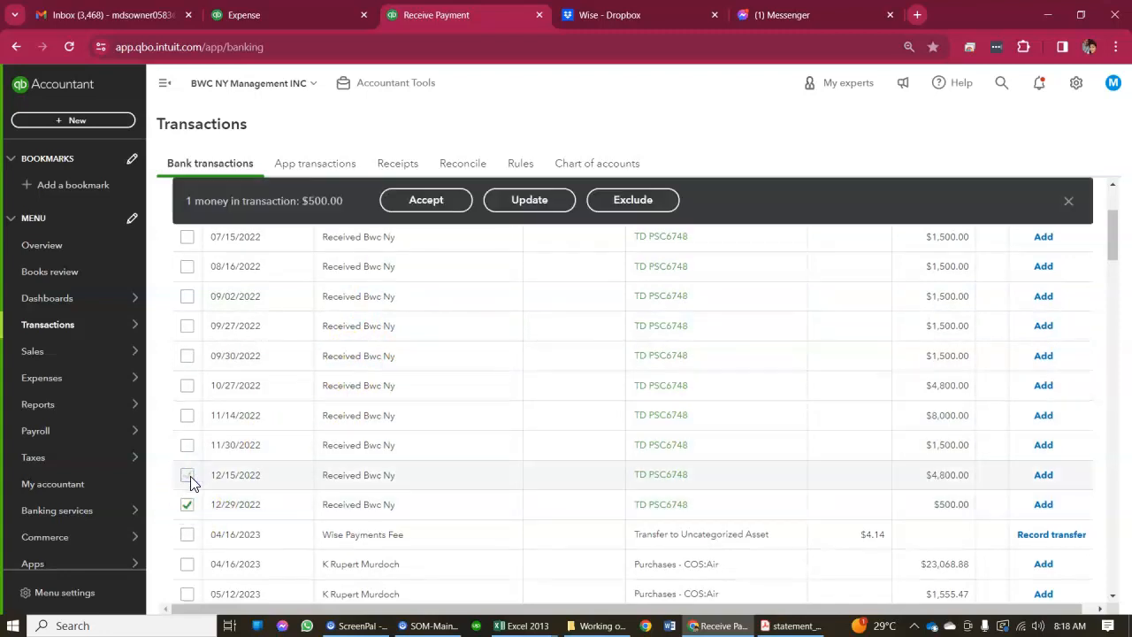
left_click(187, 421)
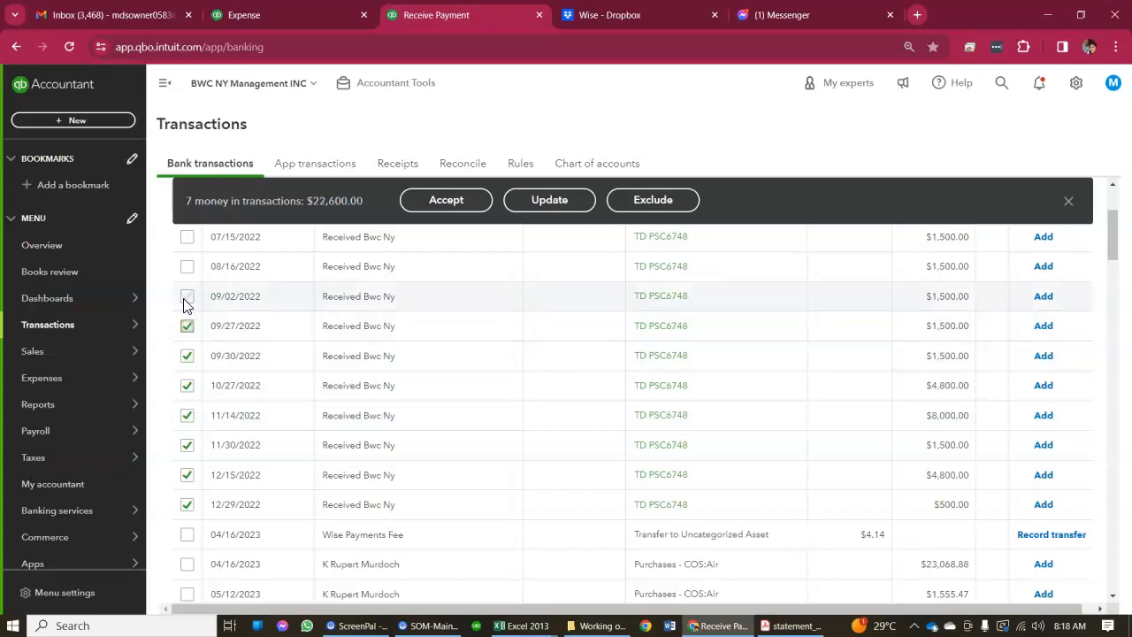
scroll(184, 303, "up", 1)
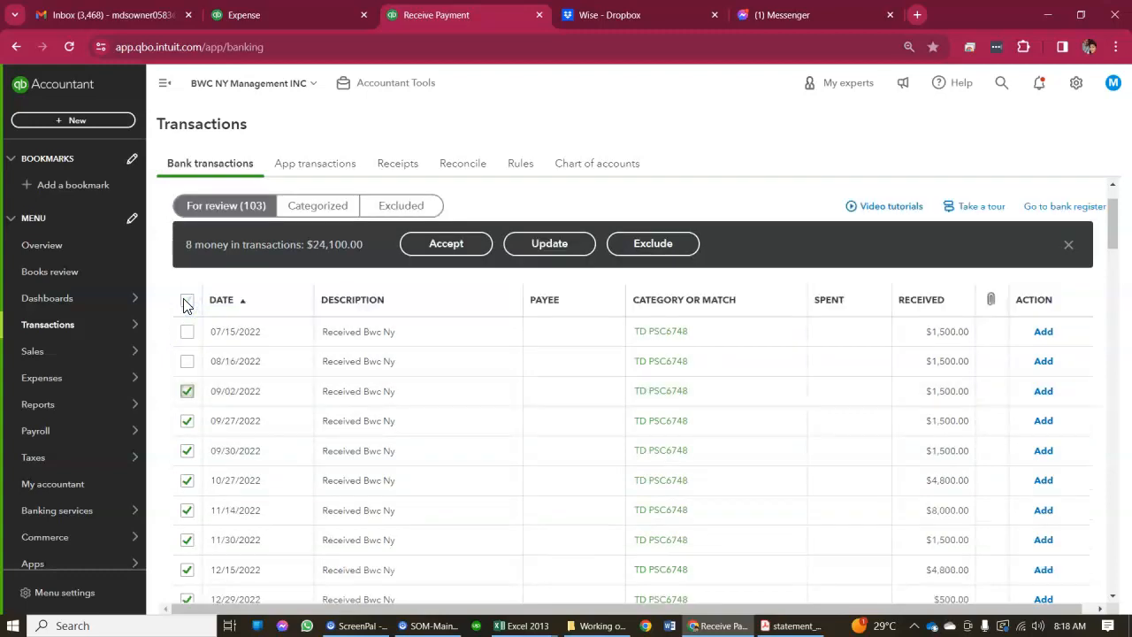
left_click(186, 362)
left_click(190, 337)
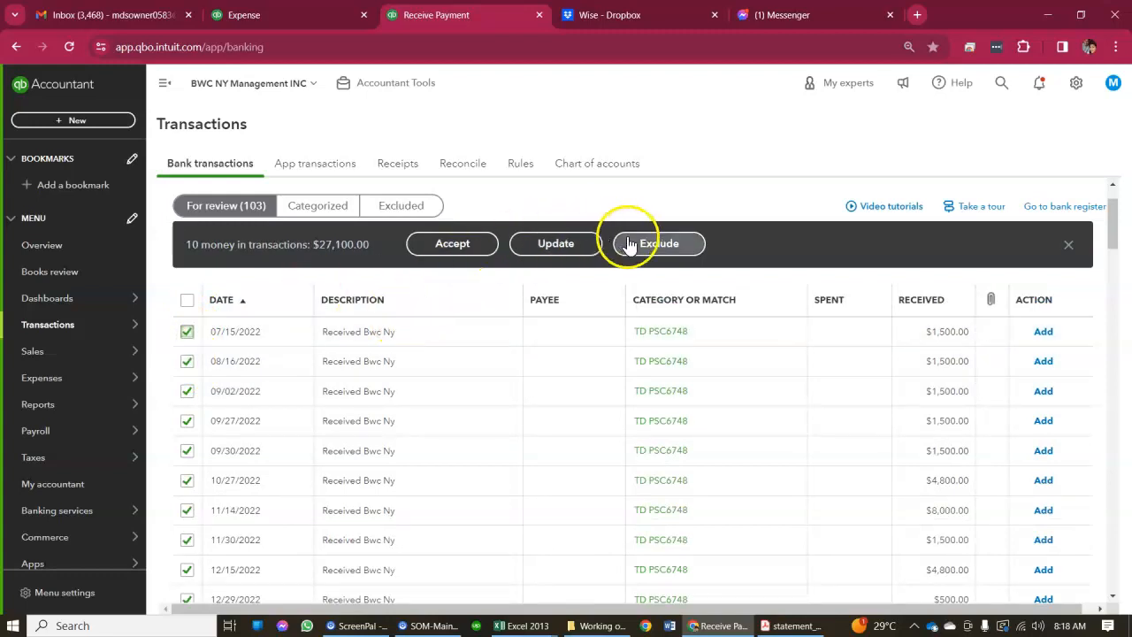
scroll(641, 250, "down", 2)
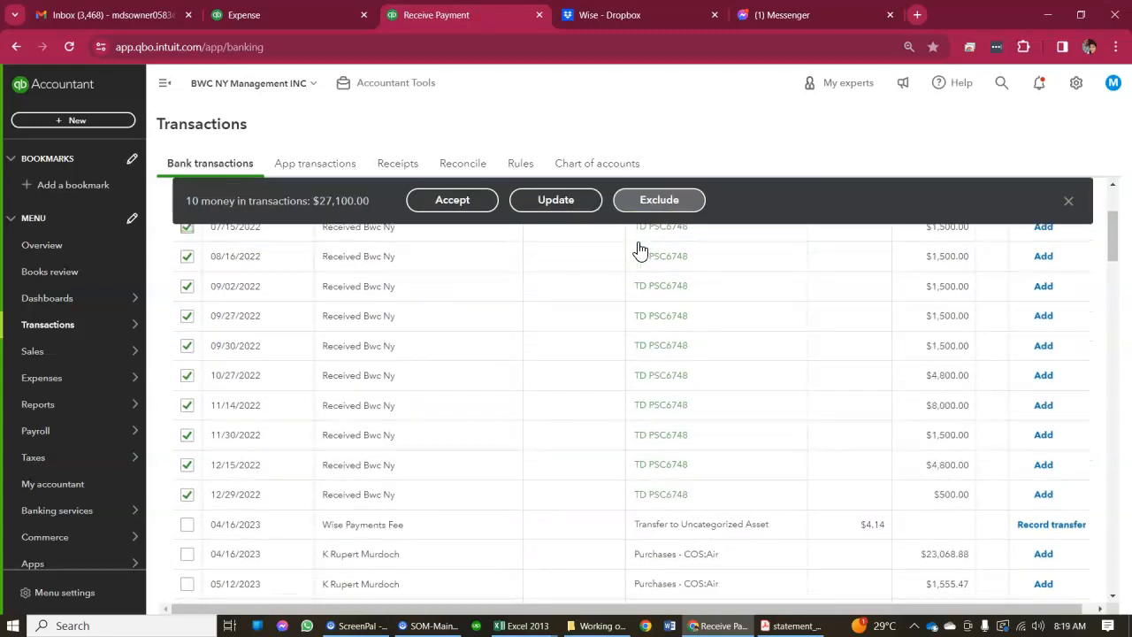
left_click(652, 198)
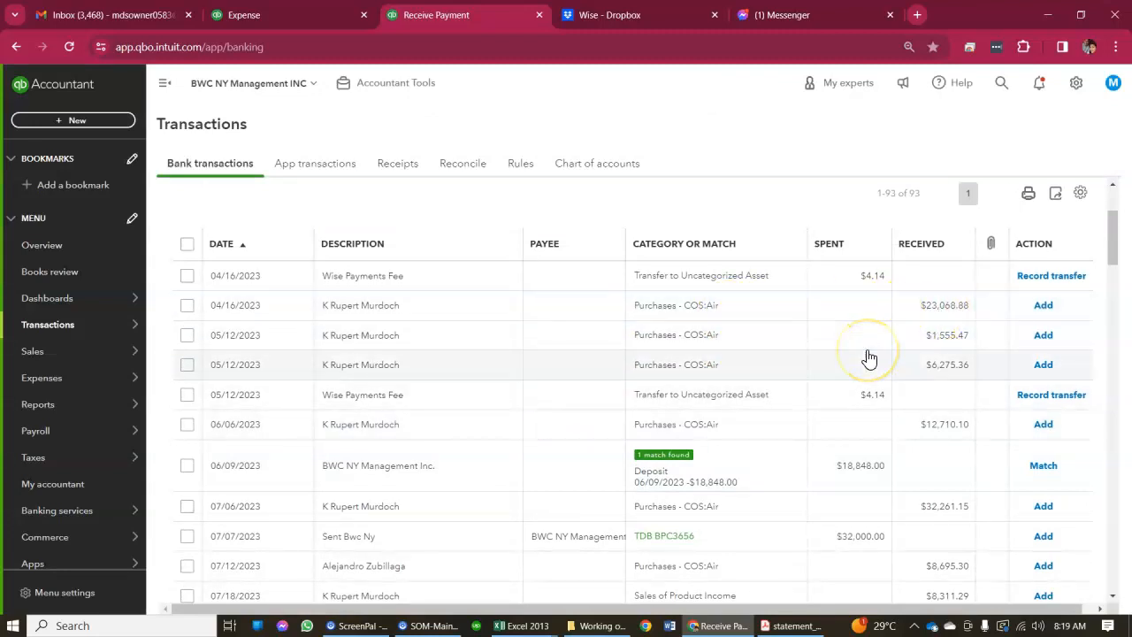
- Look through the Wise account's categorized transactions and expand the matched transactions of the $23,118.04 receipt dated 03/24/2023
left_click(566, 317)
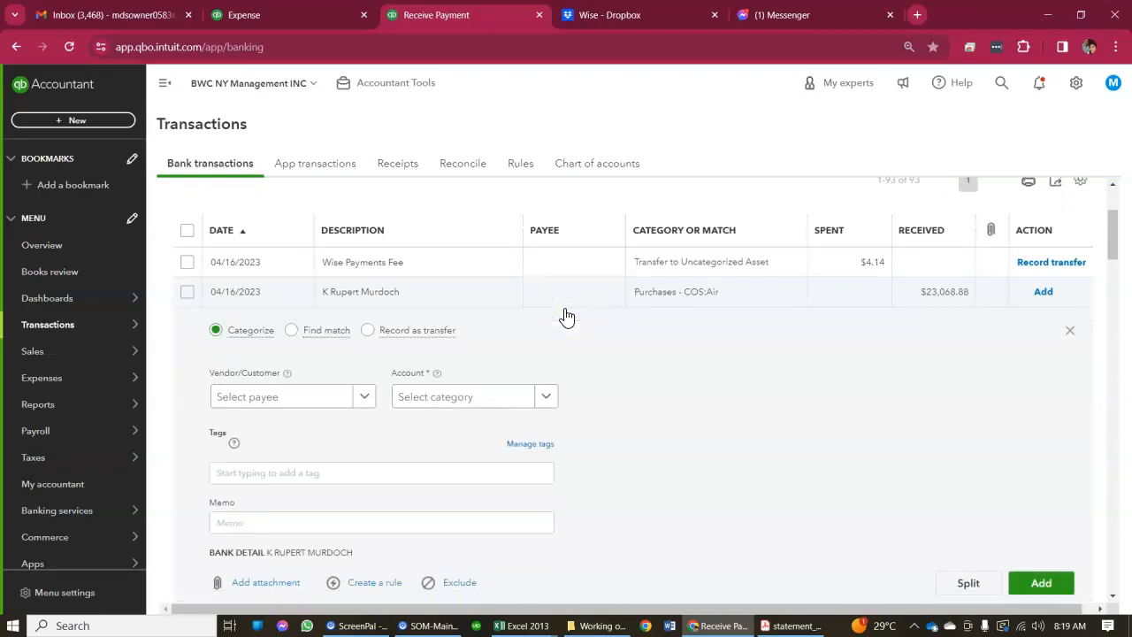
scroll(566, 317, "up", 2)
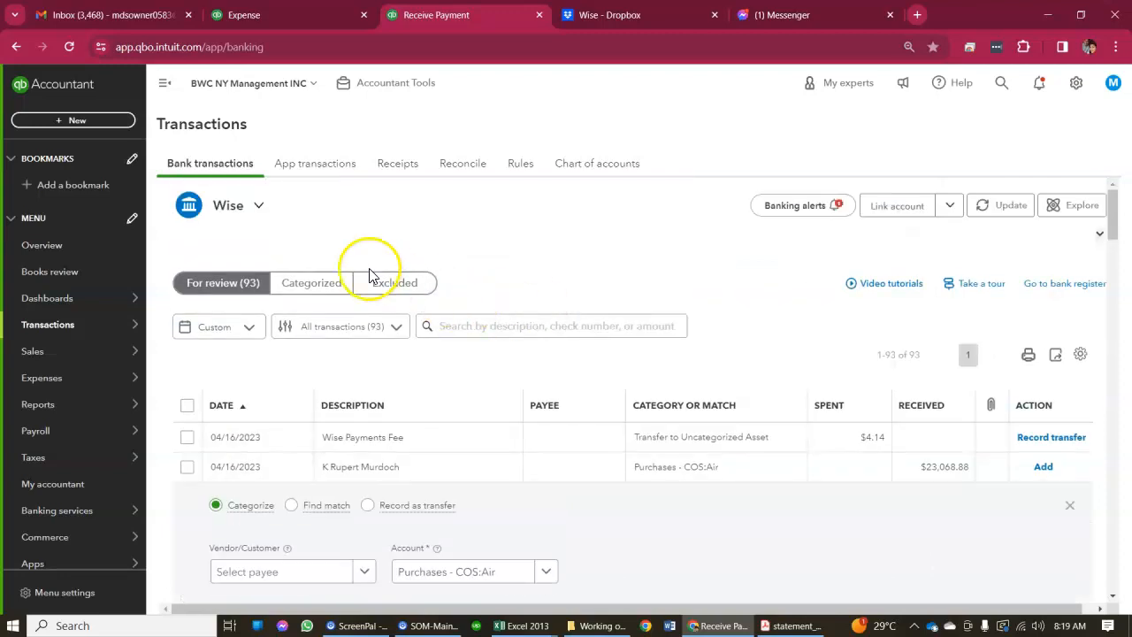
left_click(324, 288)
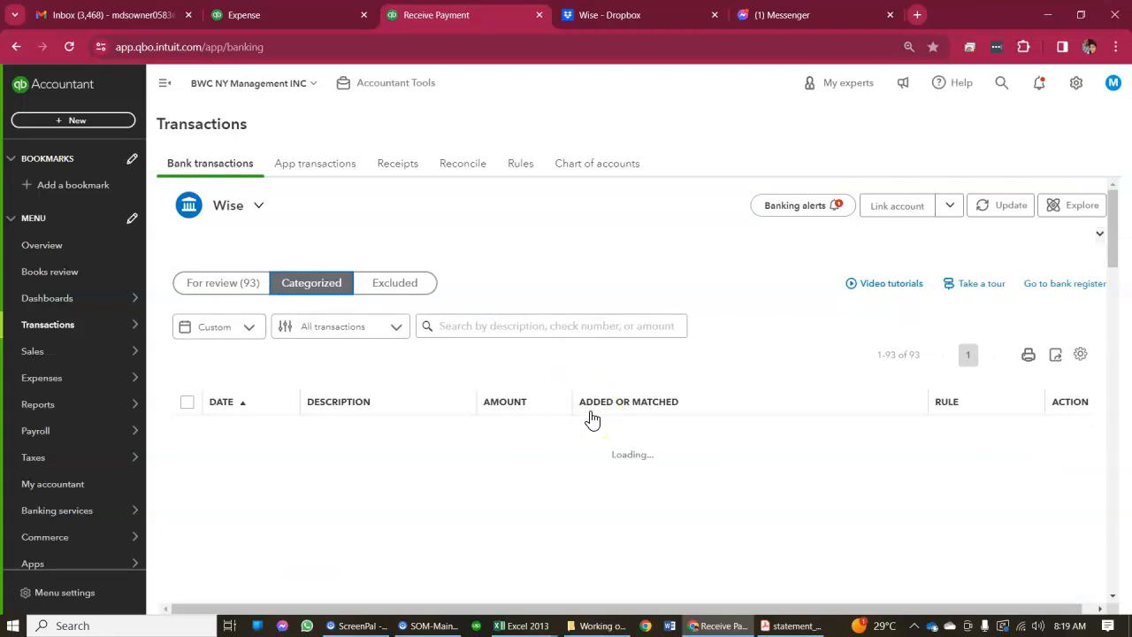
scroll(592, 419, "down", 5)
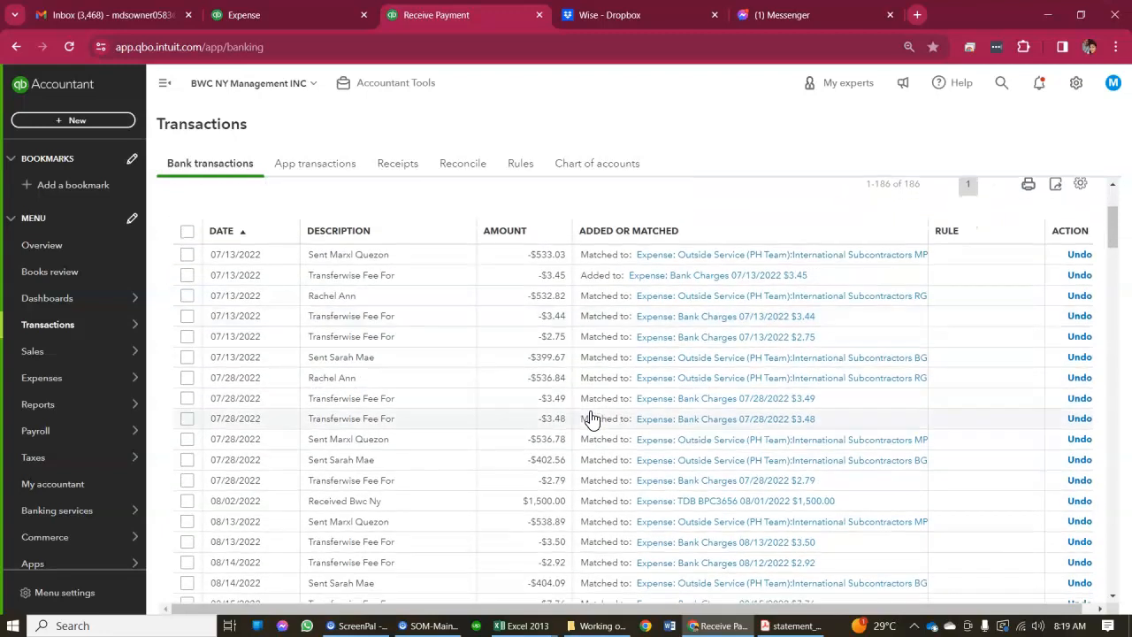
scroll(593, 418, "down", 10)
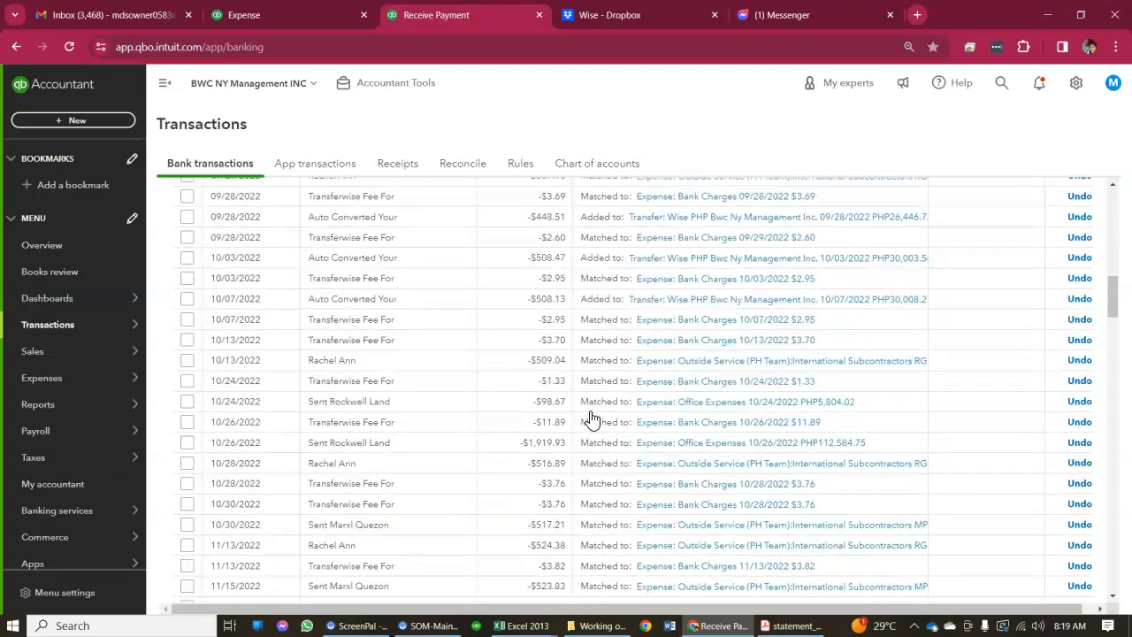
scroll(592, 419, "down", 10)
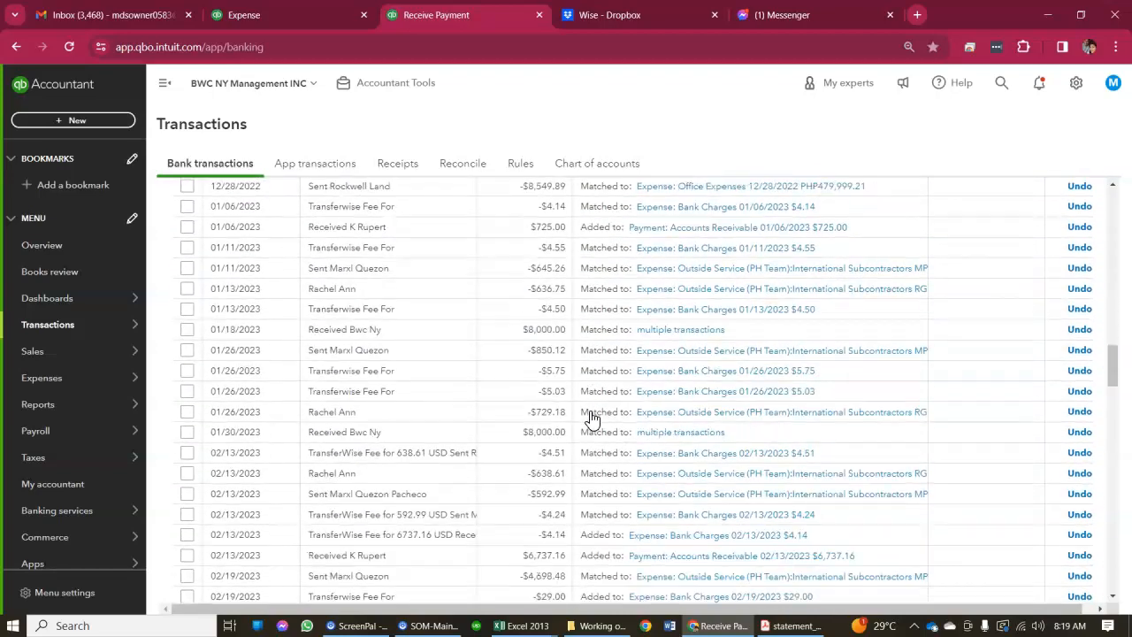
scroll(593, 418, "down", 5)
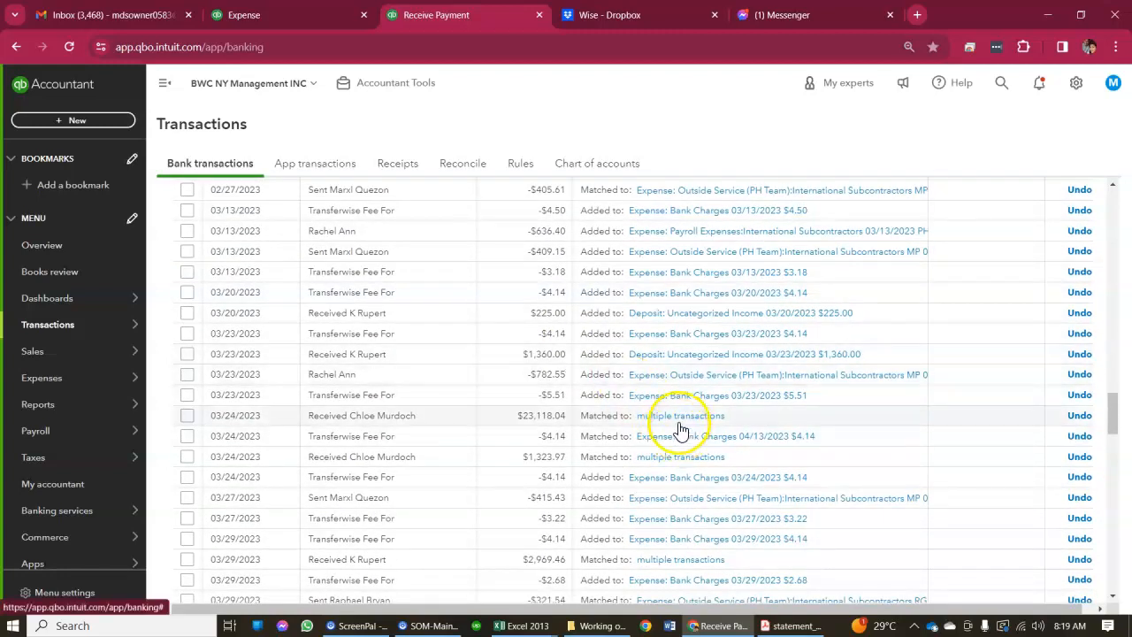
left_click(682, 422)
scroll(682, 427, "down", 1)
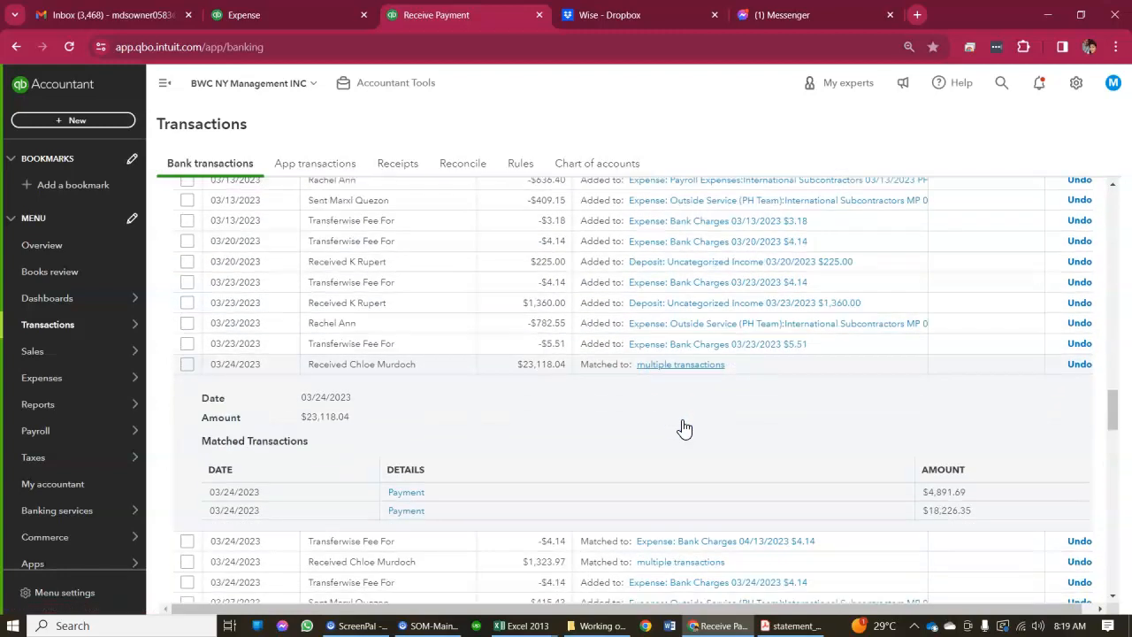
- Open the matched $4,891.69 payment, examine which invoice it was applied to and its deposit account, and close it
left_click(407, 463)
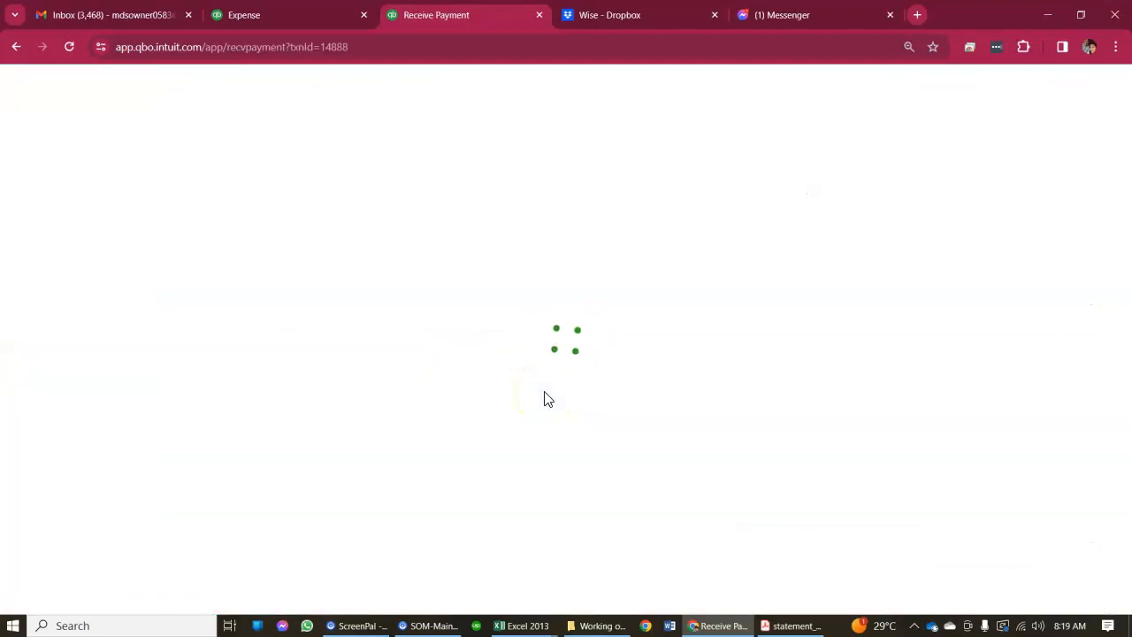
scroll(544, 399, "down", 5)
scroll(544, 399, "down", 1)
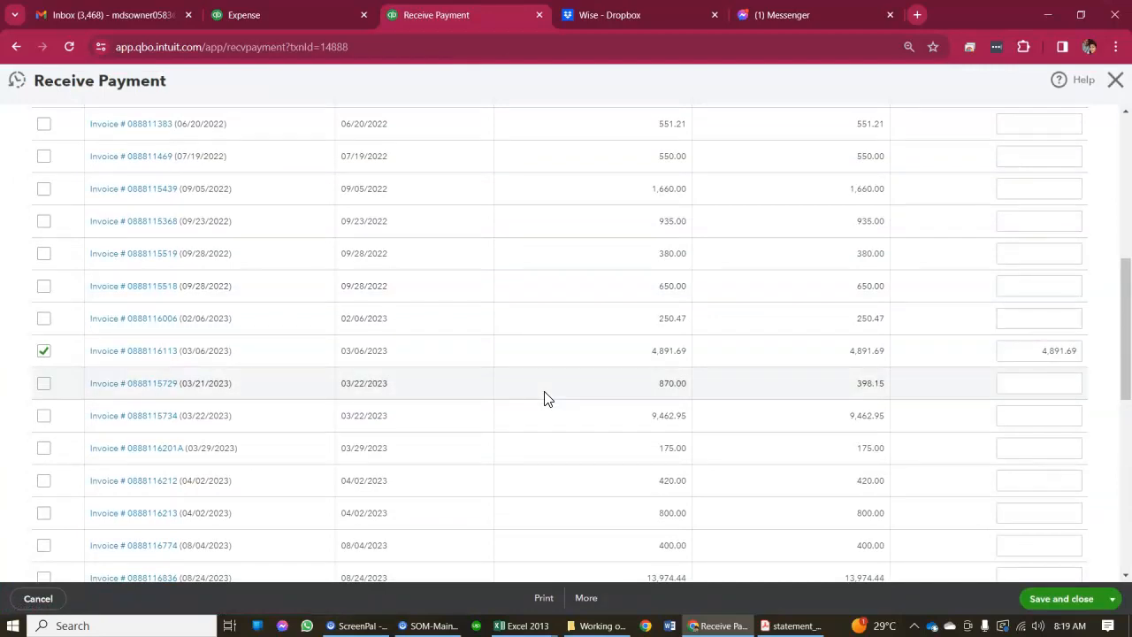
scroll(544, 399, "down", 5)
scroll(544, 399, "up", 3)
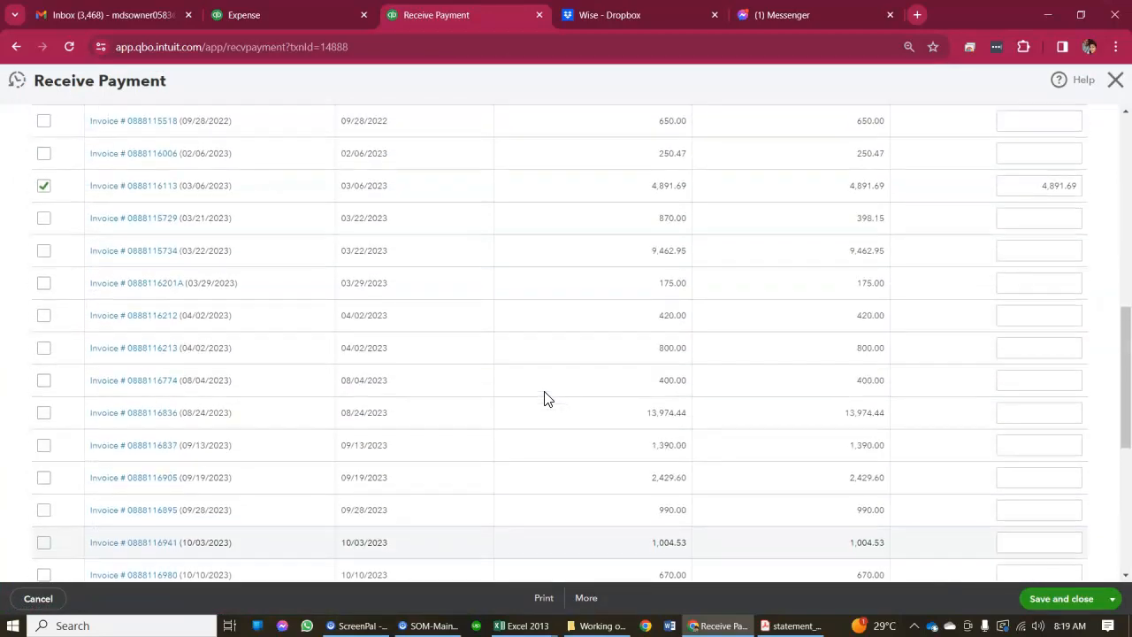
scroll(544, 399, "up", 8)
scroll(544, 399, "down", 7)
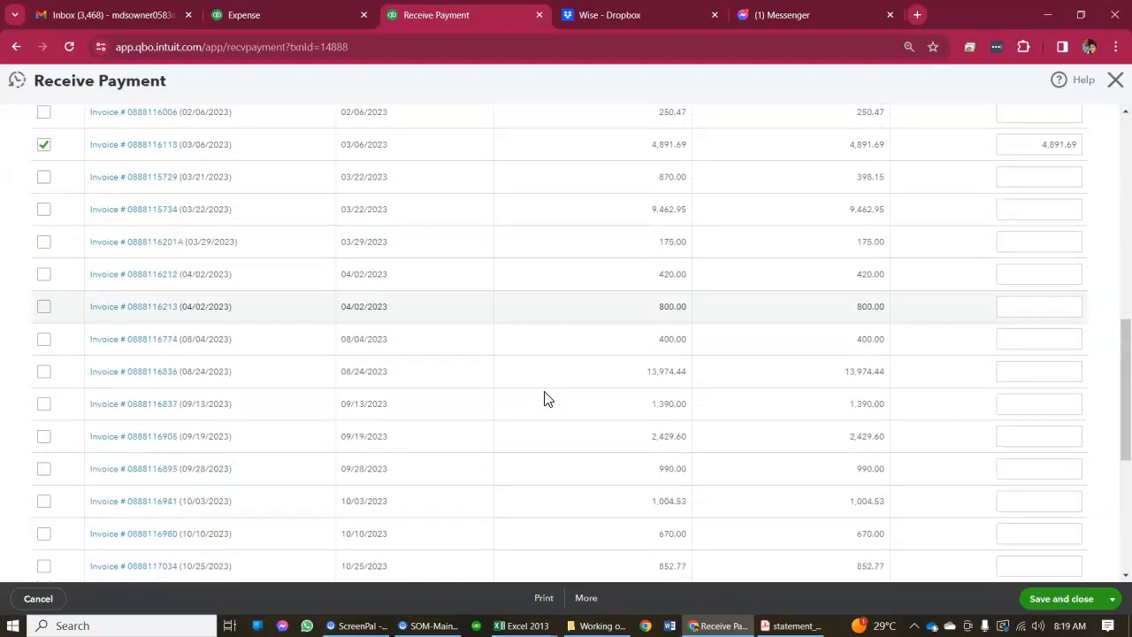
scroll(544, 399, "down", 6)
left_click(615, 433)
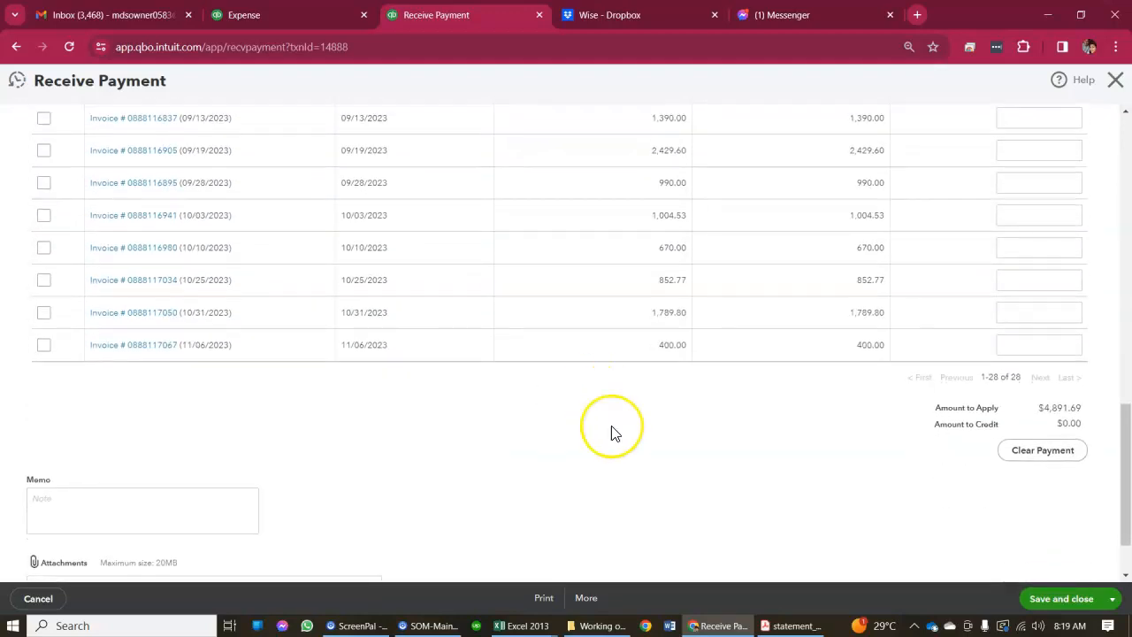
scroll(615, 433, "down", 2)
scroll(616, 432, "up", 12)
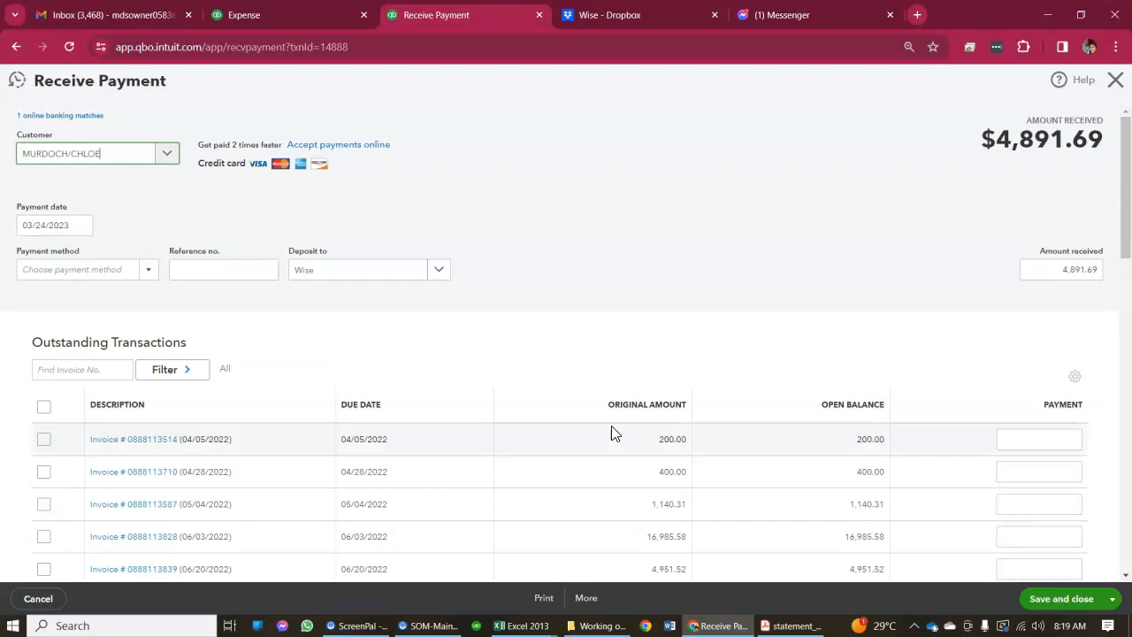
scroll(611, 426, "down", 3)
scroll(612, 426, "up", 3)
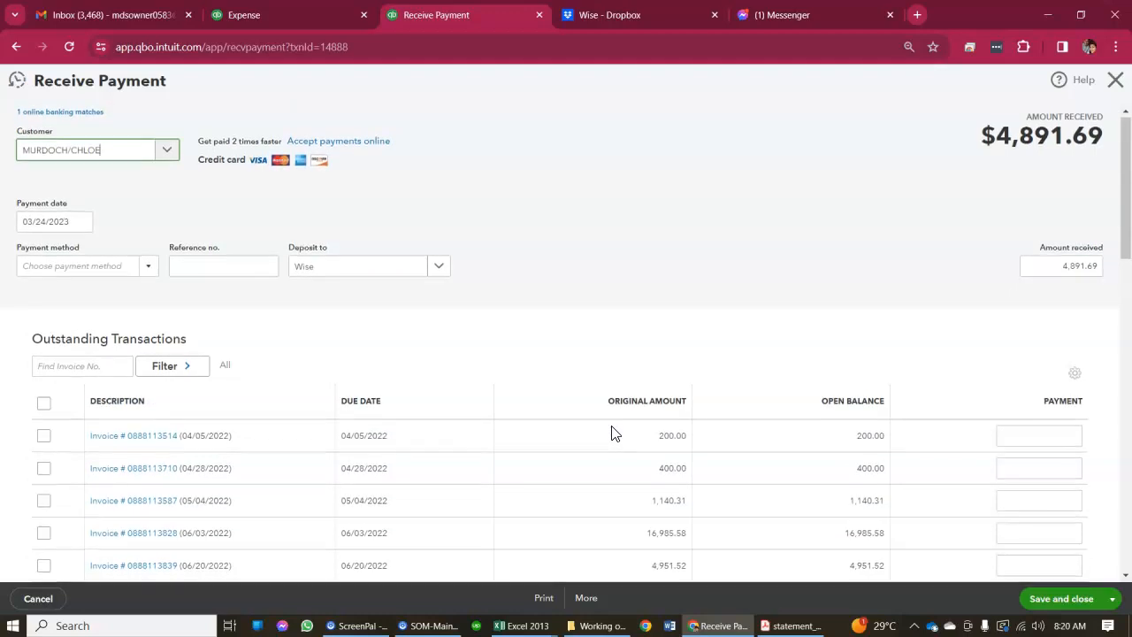
left_click(634, 345)
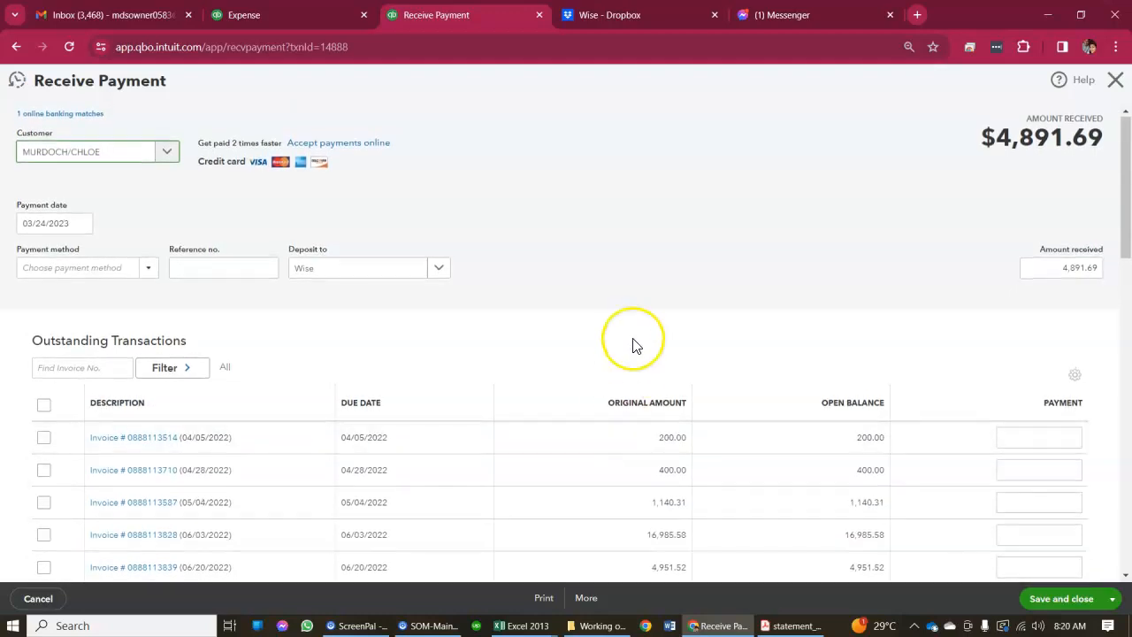
scroll(634, 345, "down", 1)
scroll(632, 345, "up", 1)
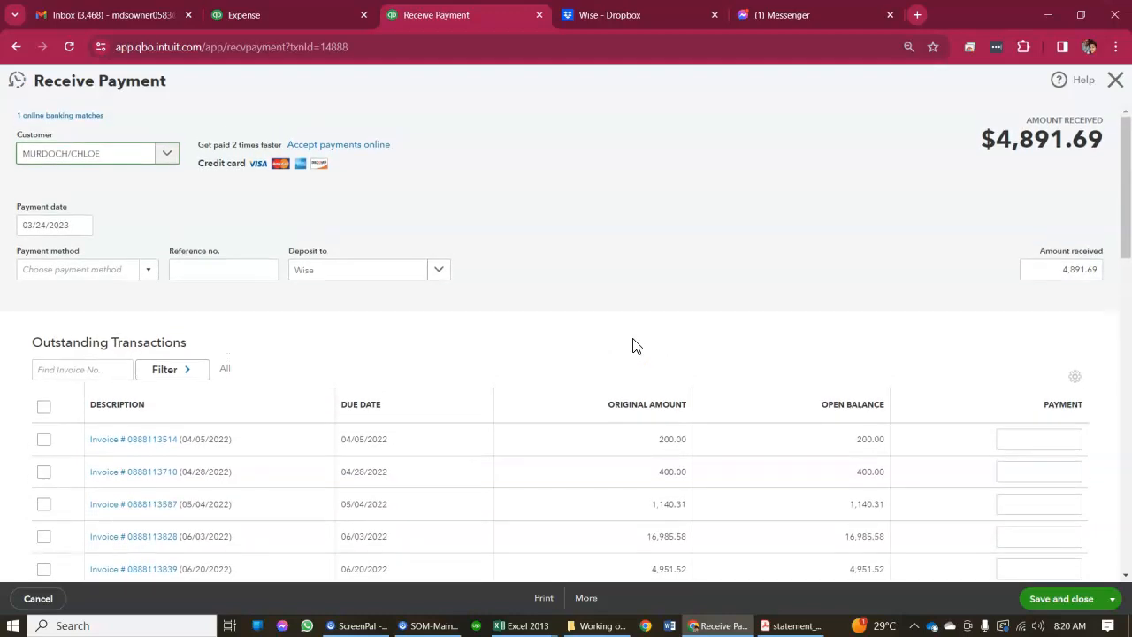
left_click(1115, 81)
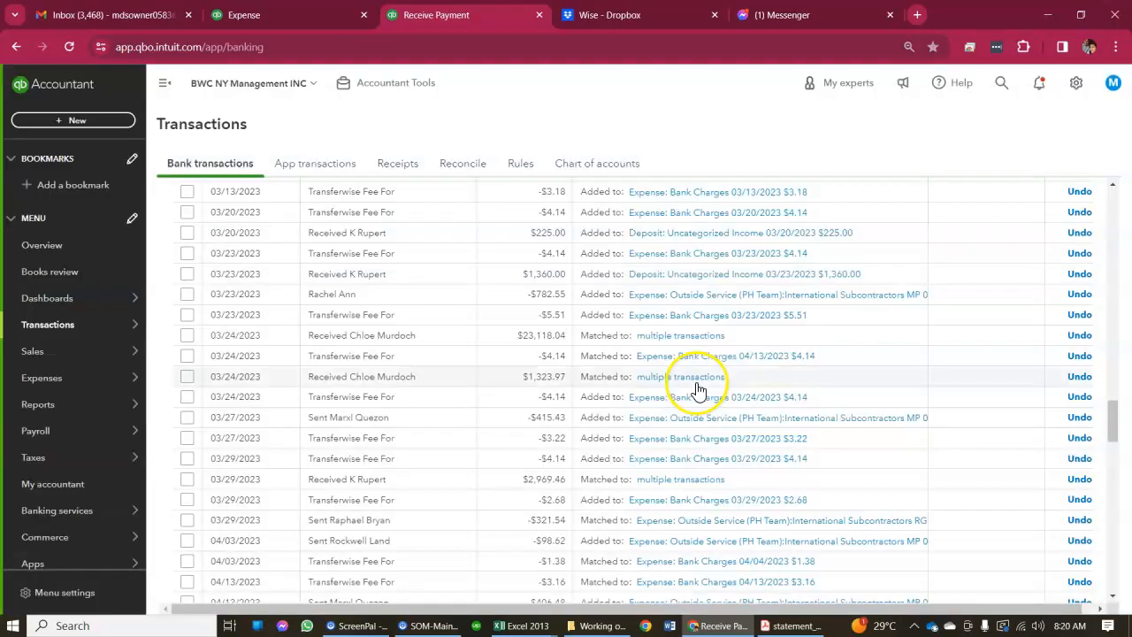
- View the matched $18,226.35 payment of the same 03/24/2023 receipt, checking its customer and deposit account
left_click(655, 336)
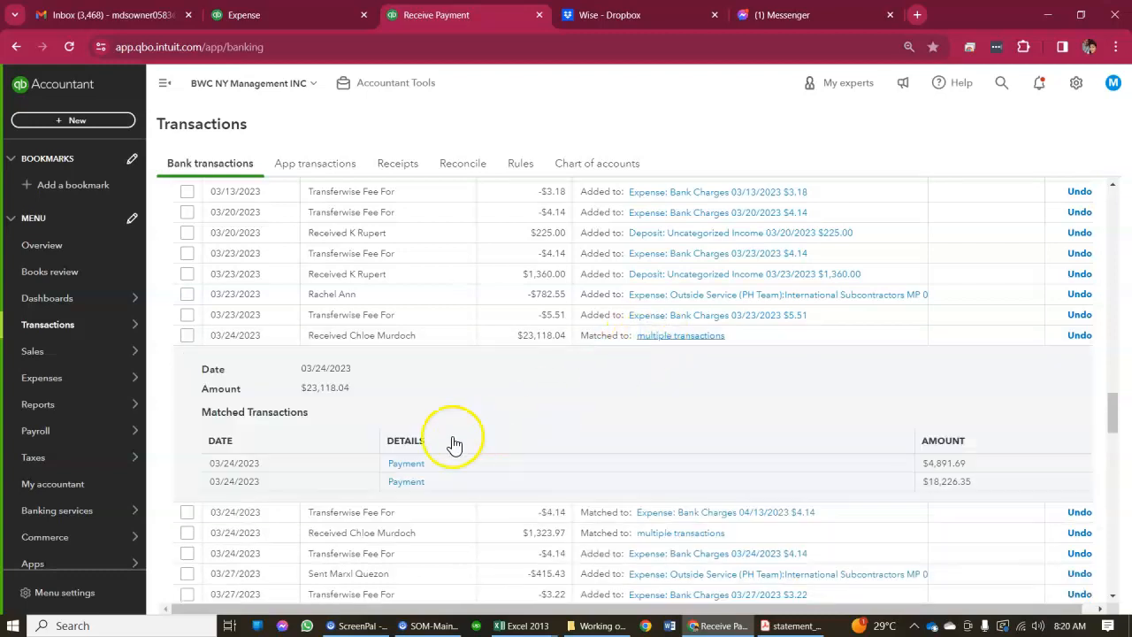
left_click(396, 492)
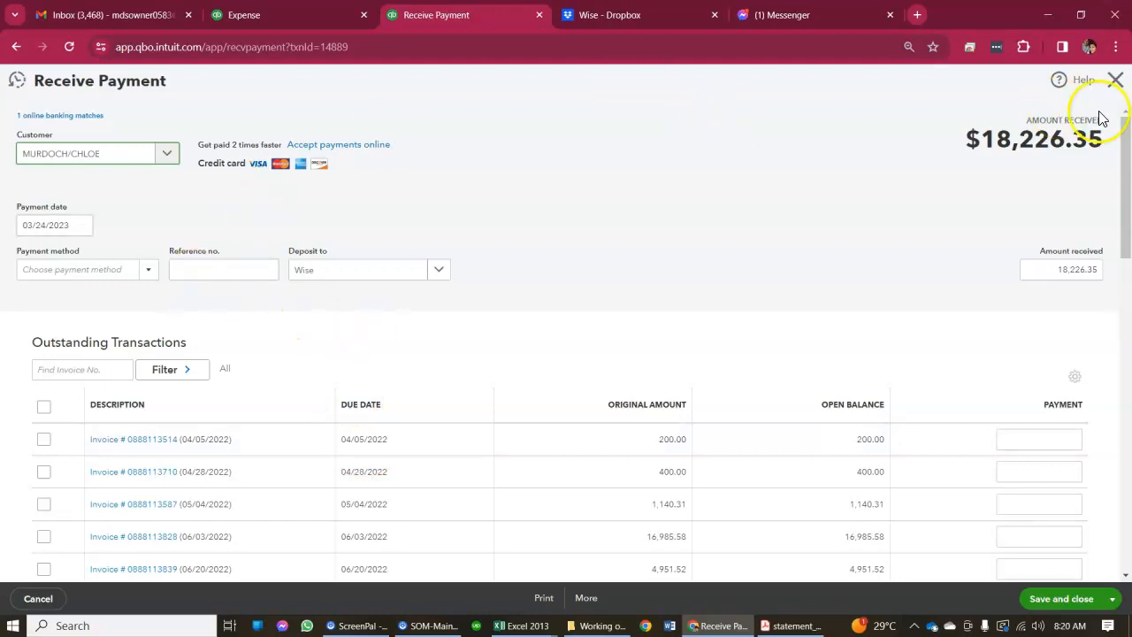
left_click(1113, 82)
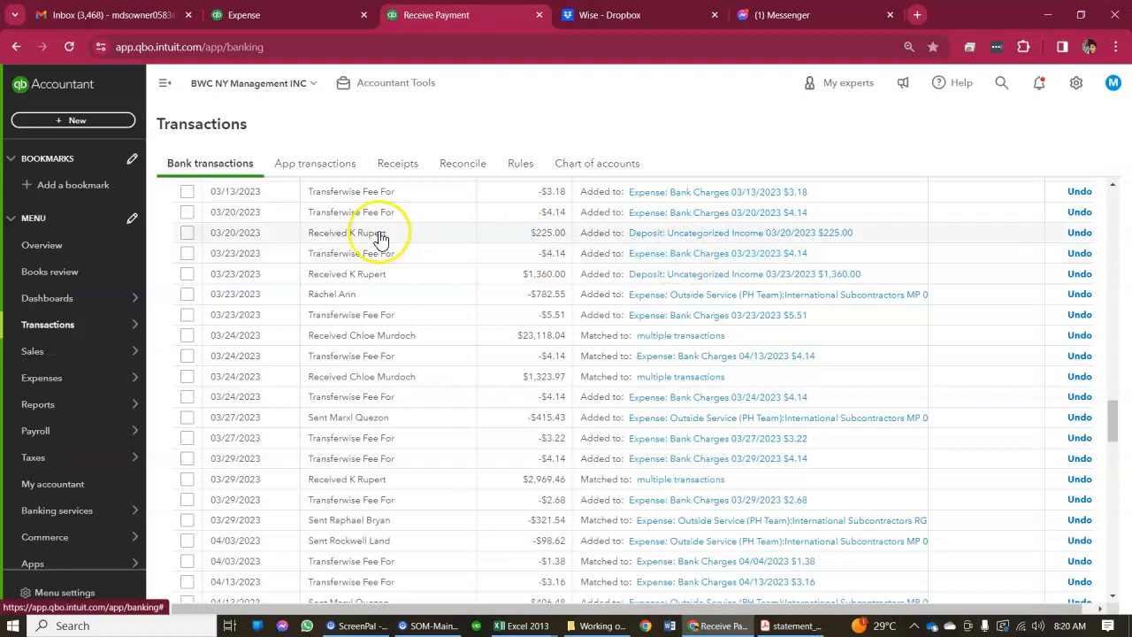
scroll(381, 239, "up", 20)
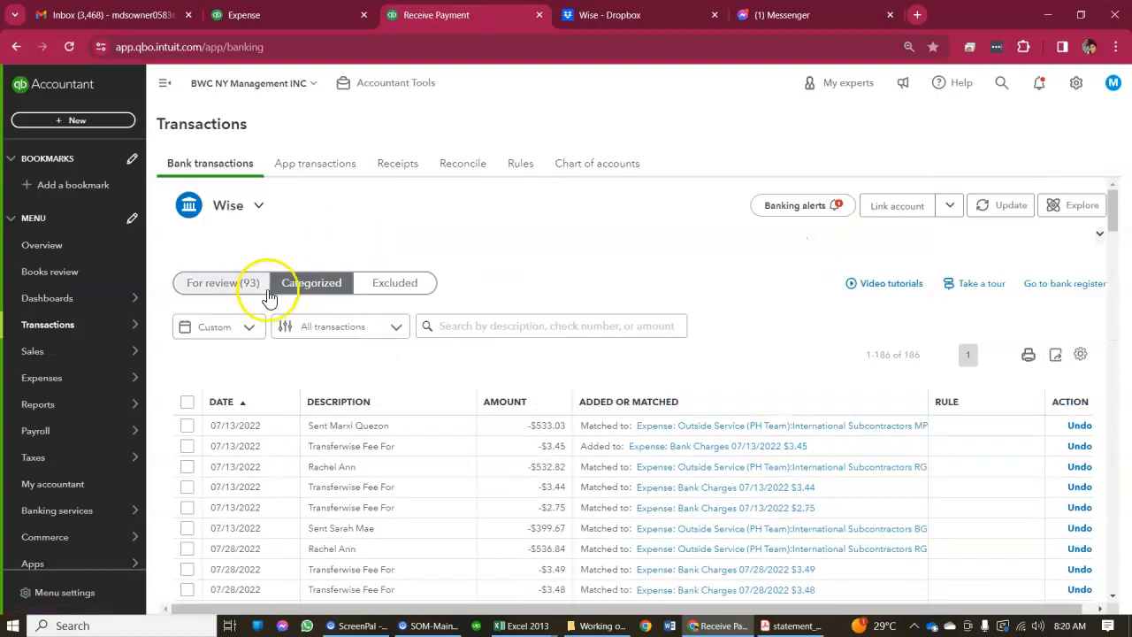
- Return to the transactions for review and duplicate the banking page in a second browser tab
left_click(232, 286)
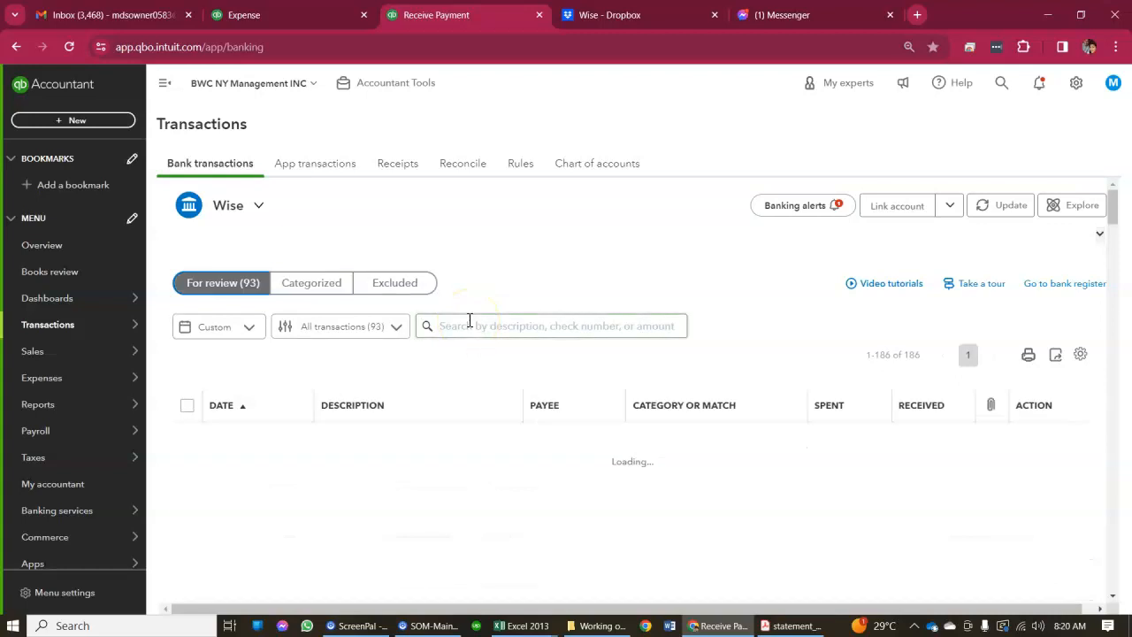
right_click(495, 19)
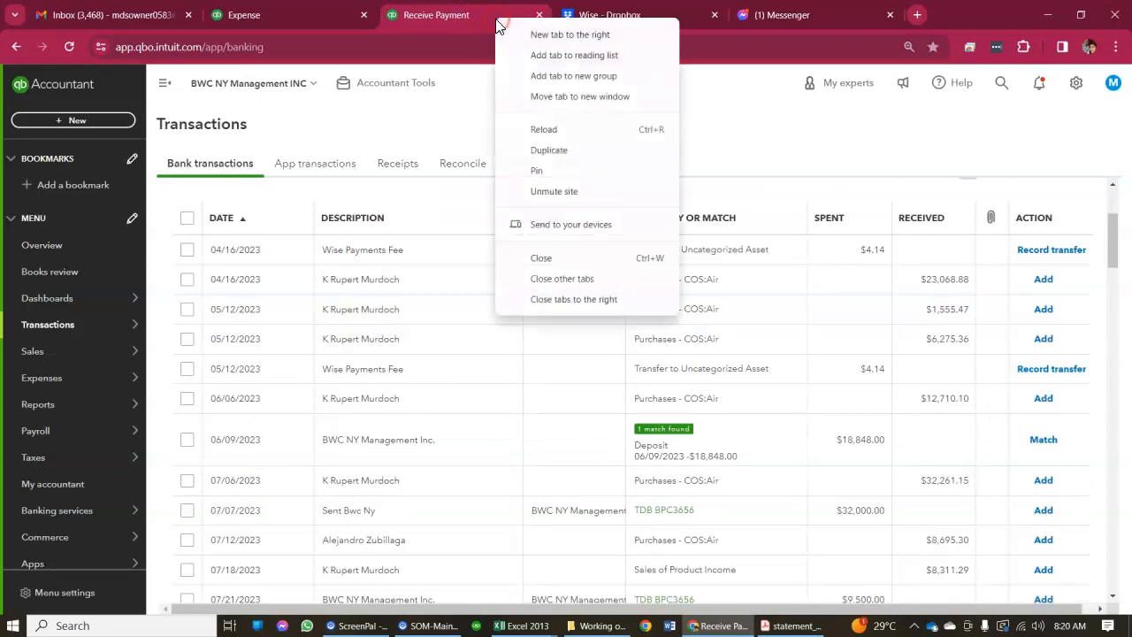
left_click(542, 152)
left_click(432, 23)
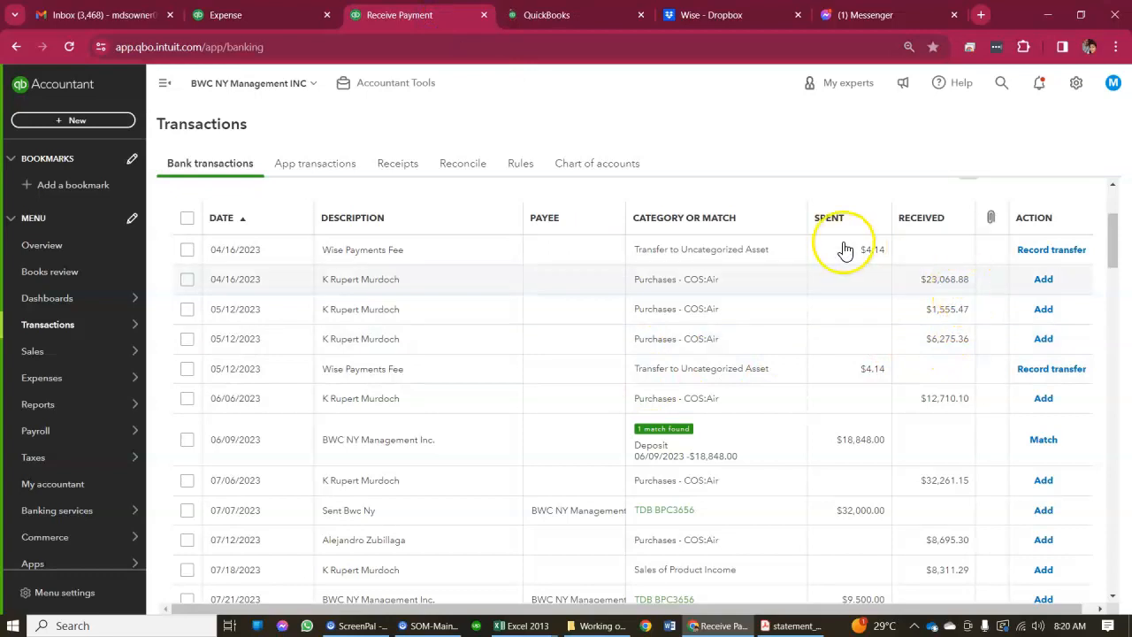
left_click(592, 17)
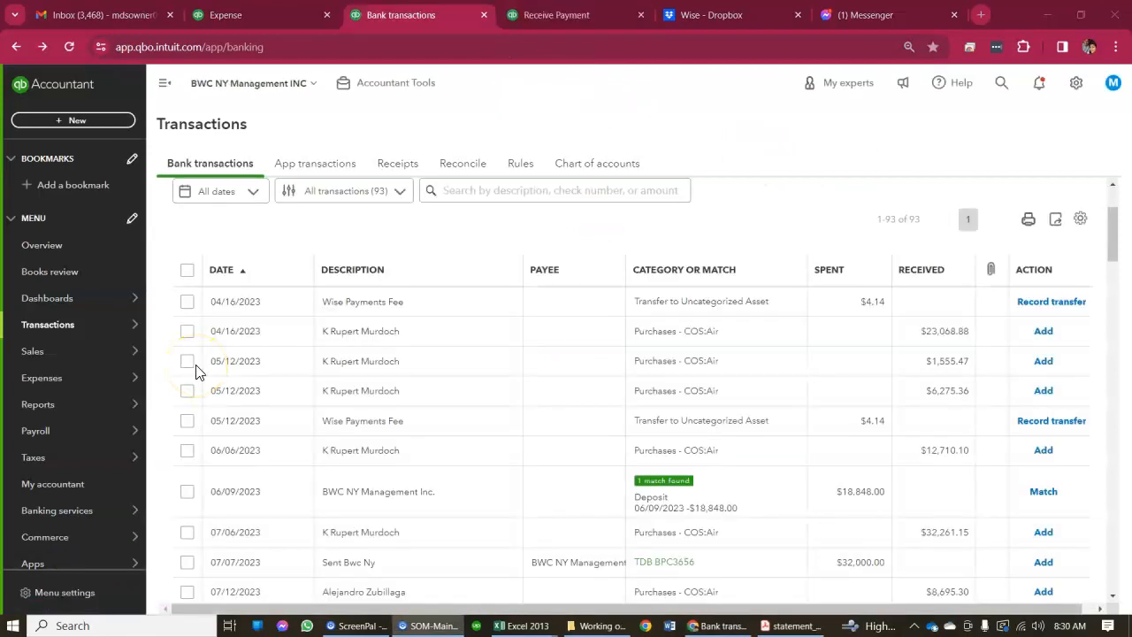
- Set the $23,068.88 receipt dated 04/16/2023 to the Accounts Receivable account and select the paying customer's name
scroll(199, 372, "up", 3)
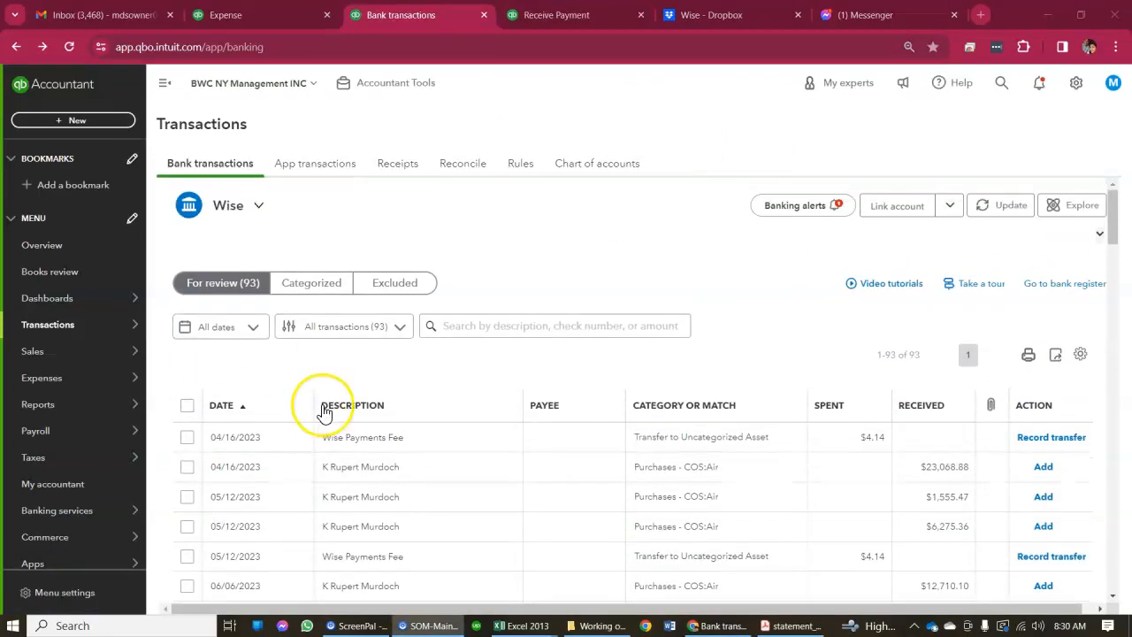
scroll(326, 413, "down", 1)
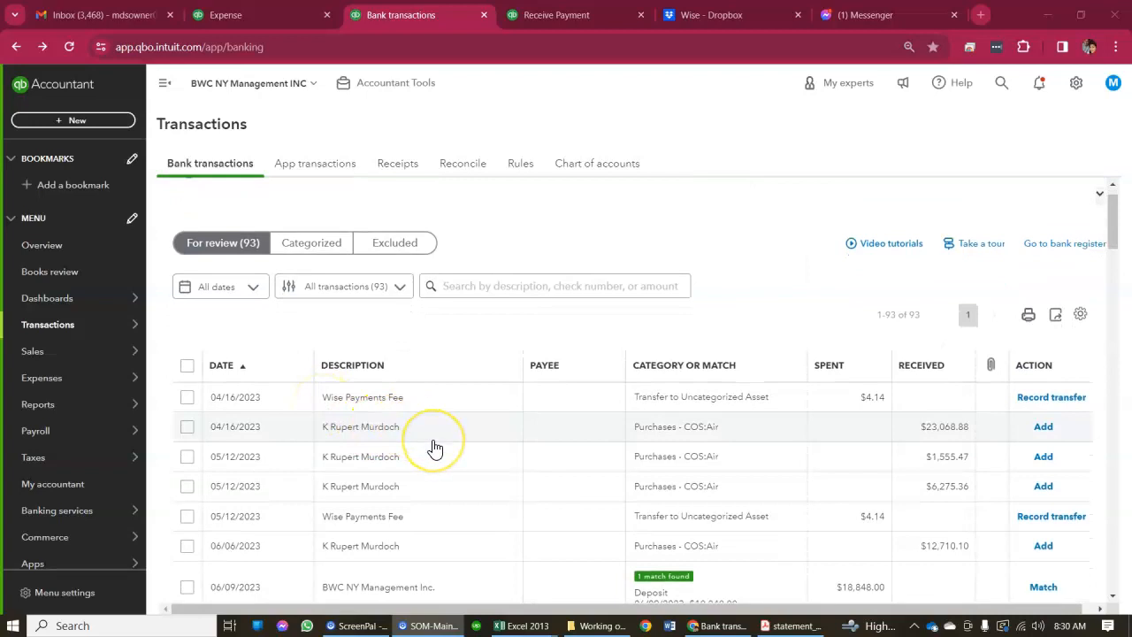
left_click(440, 442)
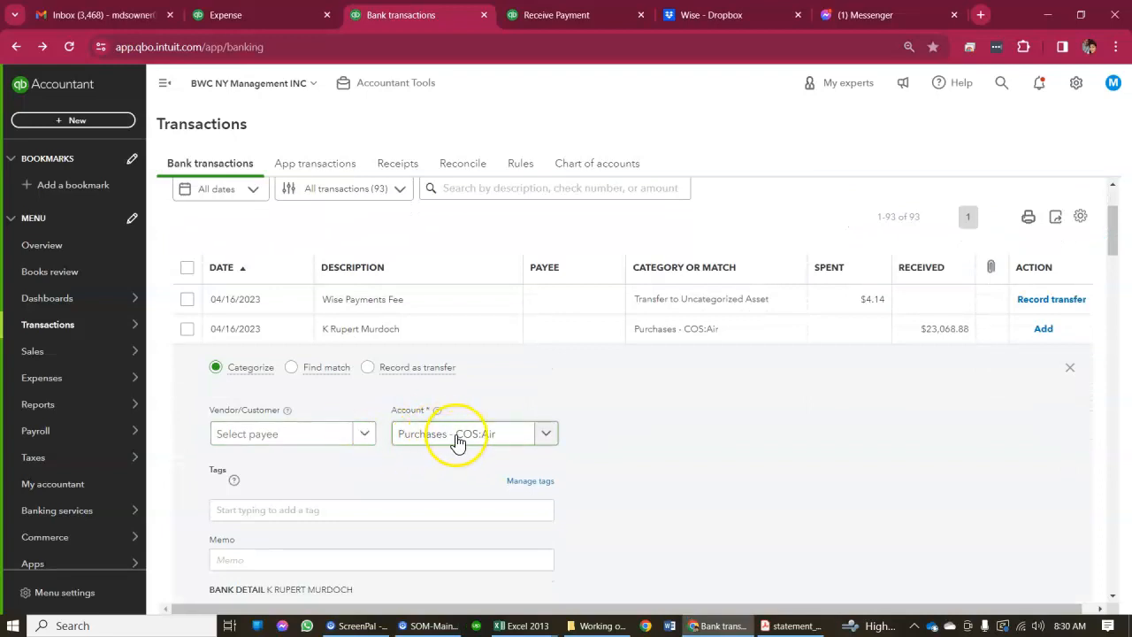
scroll(457, 443, "down", 1)
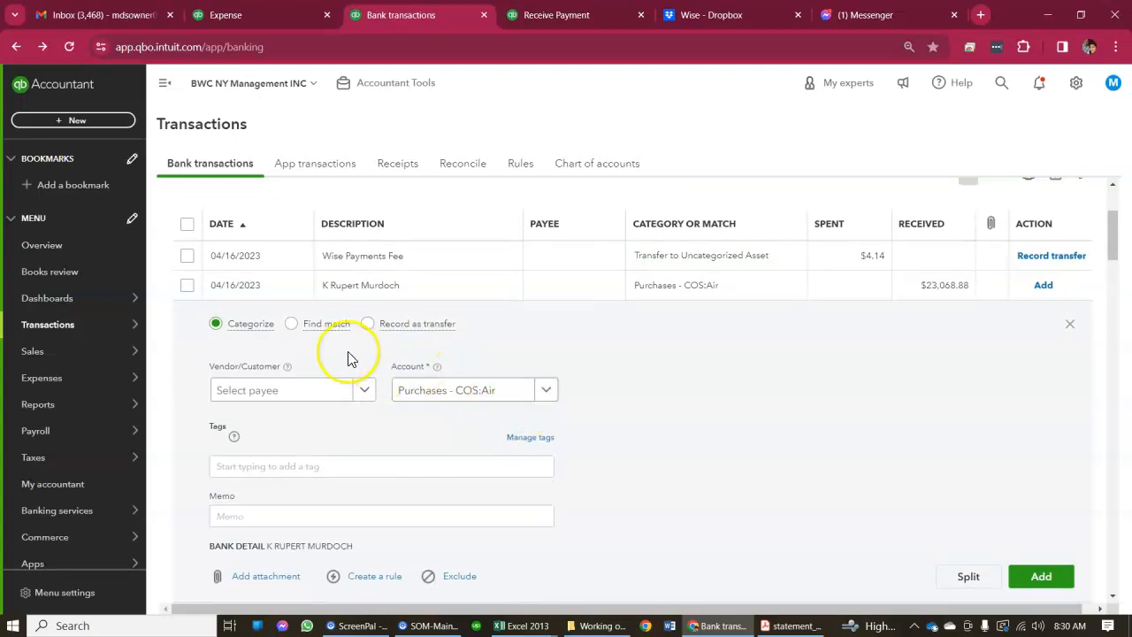
left_click(555, 397)
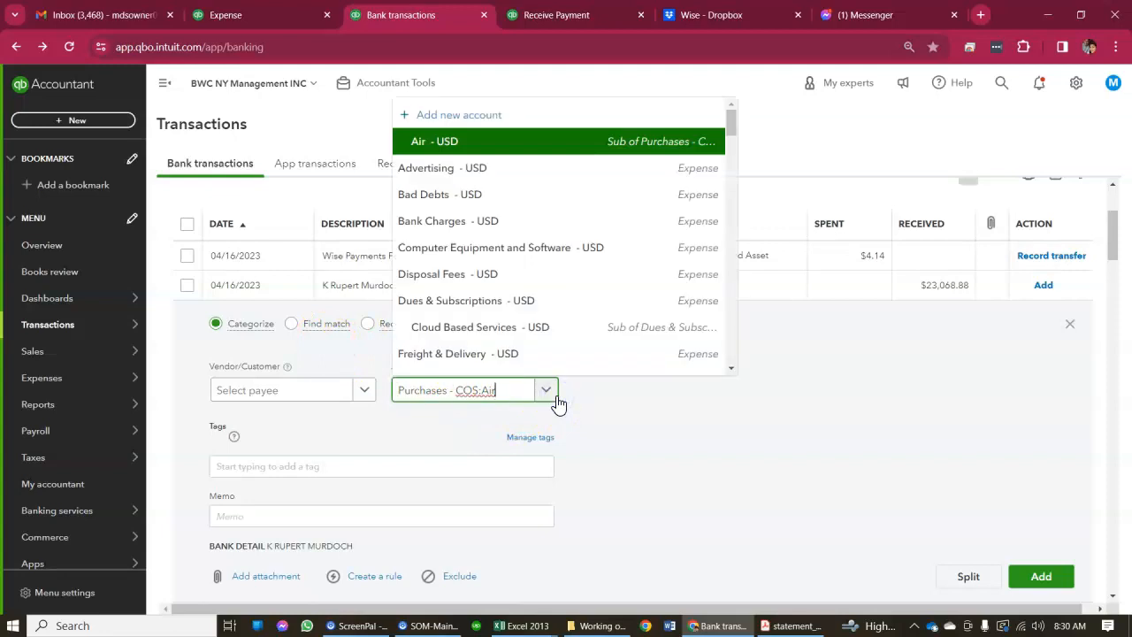
left_click(556, 398)
left_click(556, 398)
type("accoun")
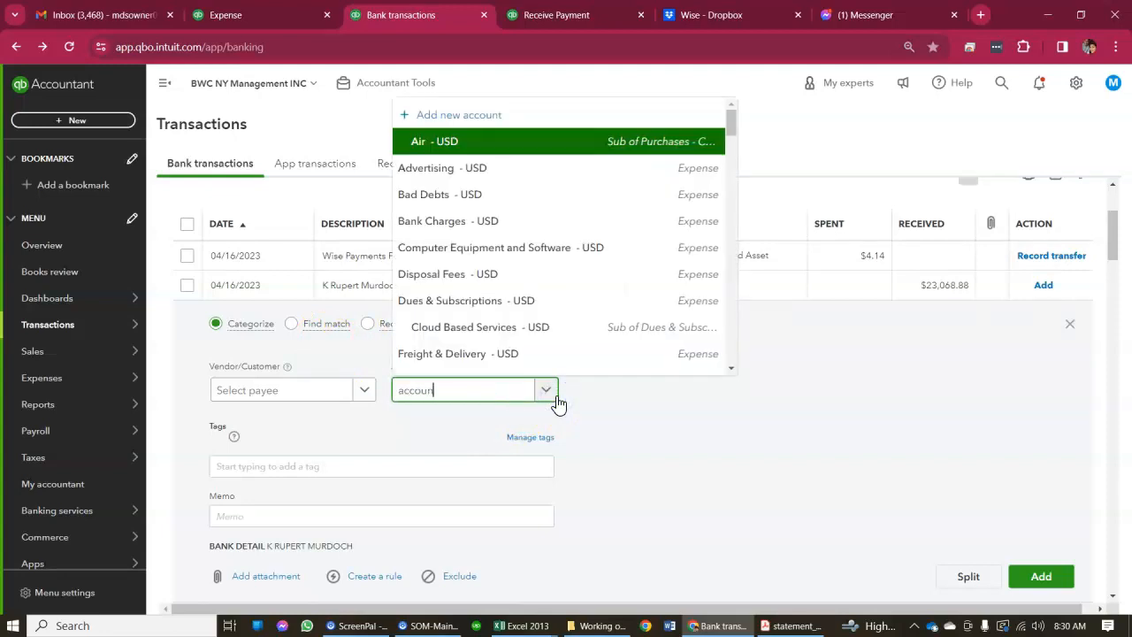
type("ts")
left_click(509, 365)
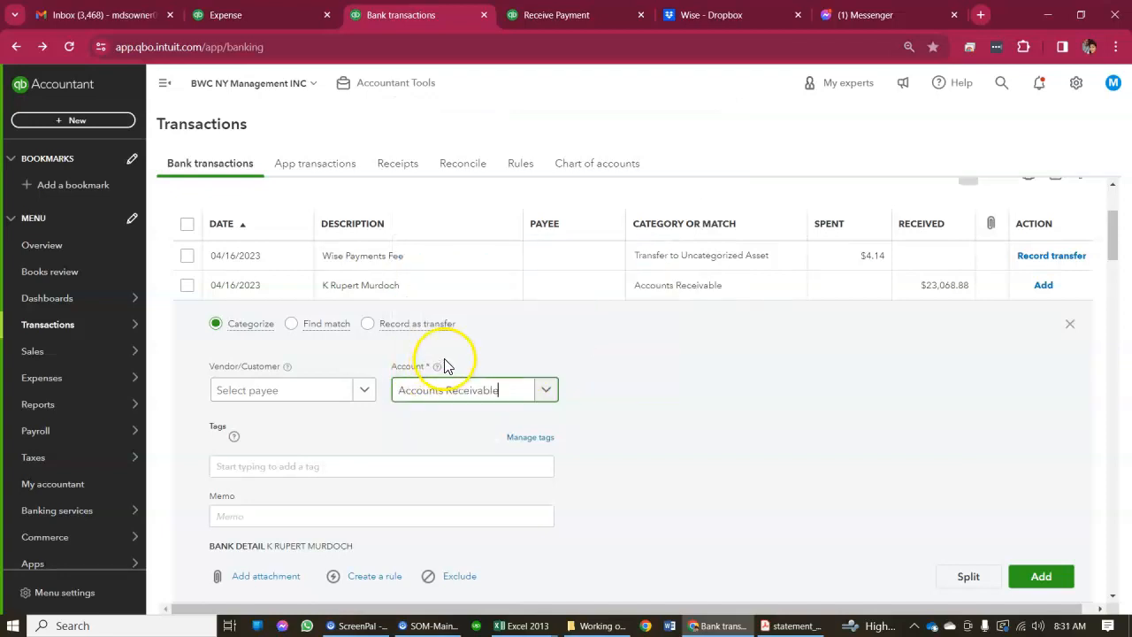
left_click(345, 392)
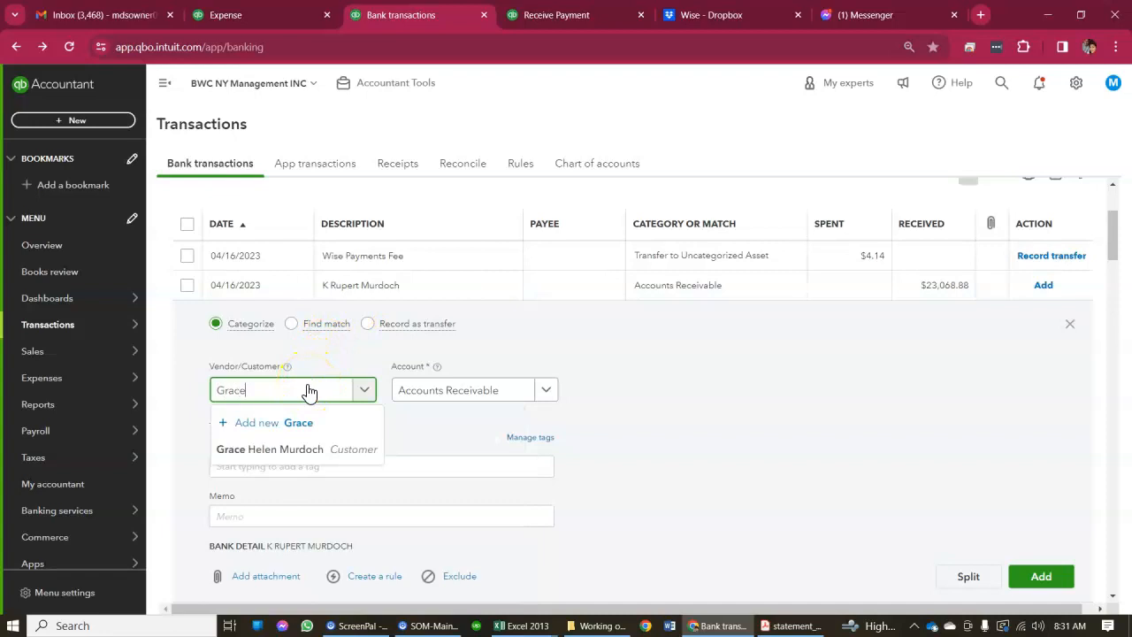
left_click(281, 451)
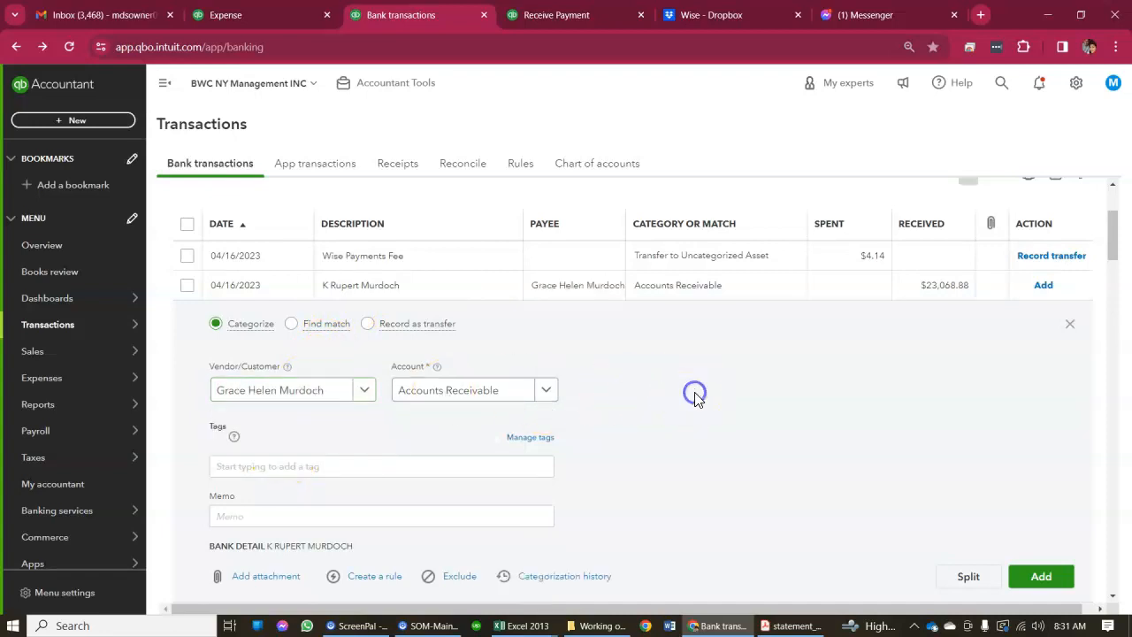
- Add the $23,068.88 receipt dated 04/16/2023 to the books as categorized
scroll(695, 399, "down", 2)
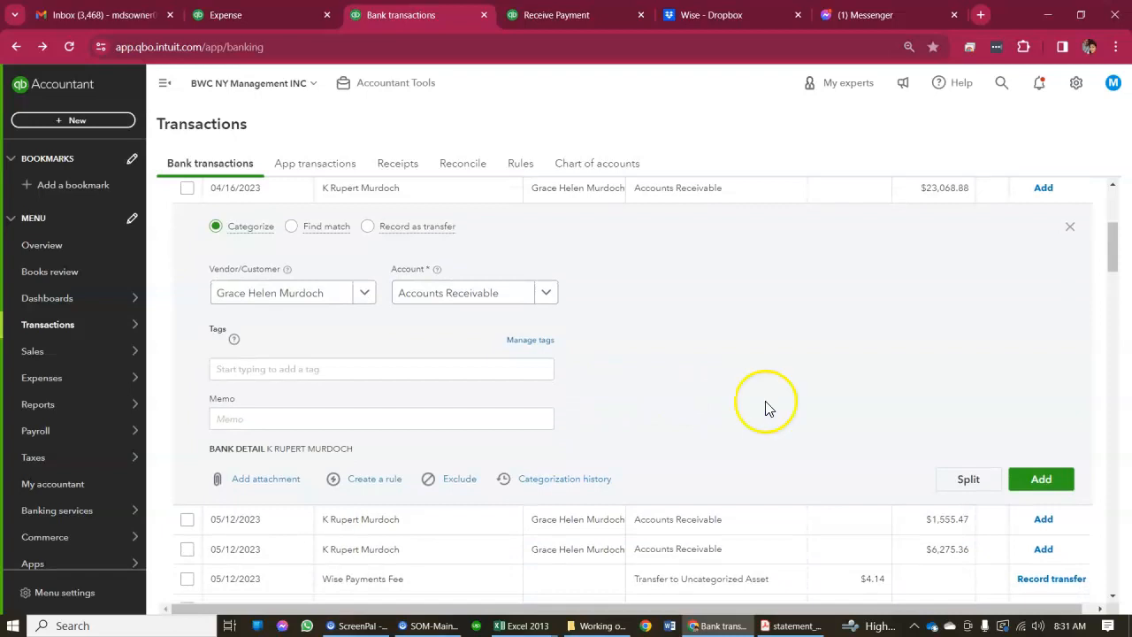
left_click(1026, 480)
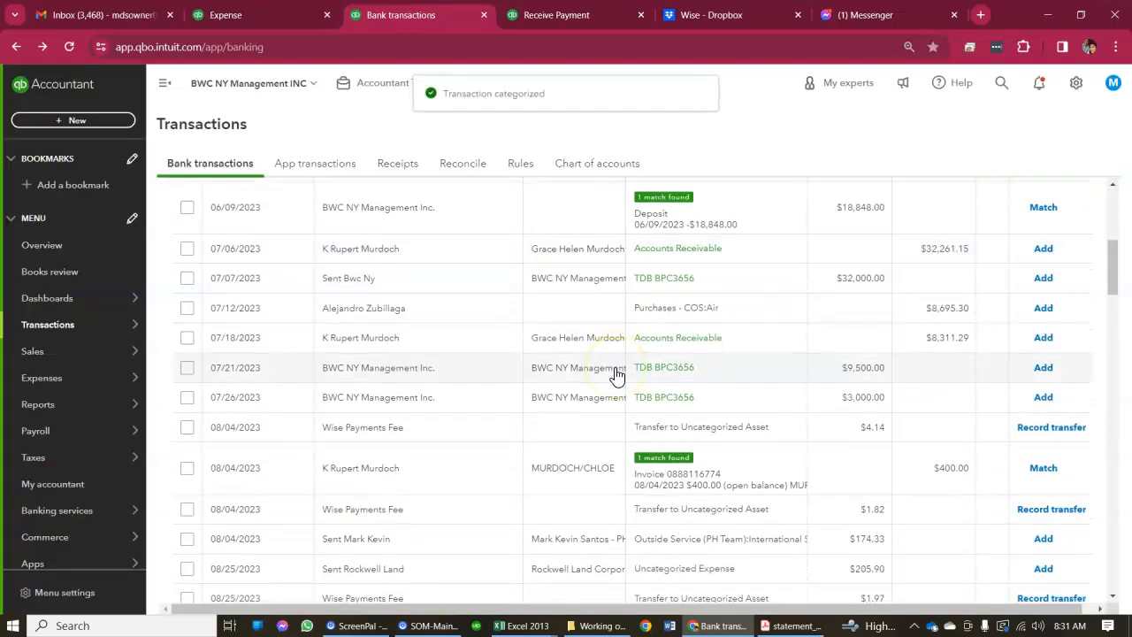
- Look through the Wise account's already categorized transactions, starting from the oldest entries
left_click(321, 278)
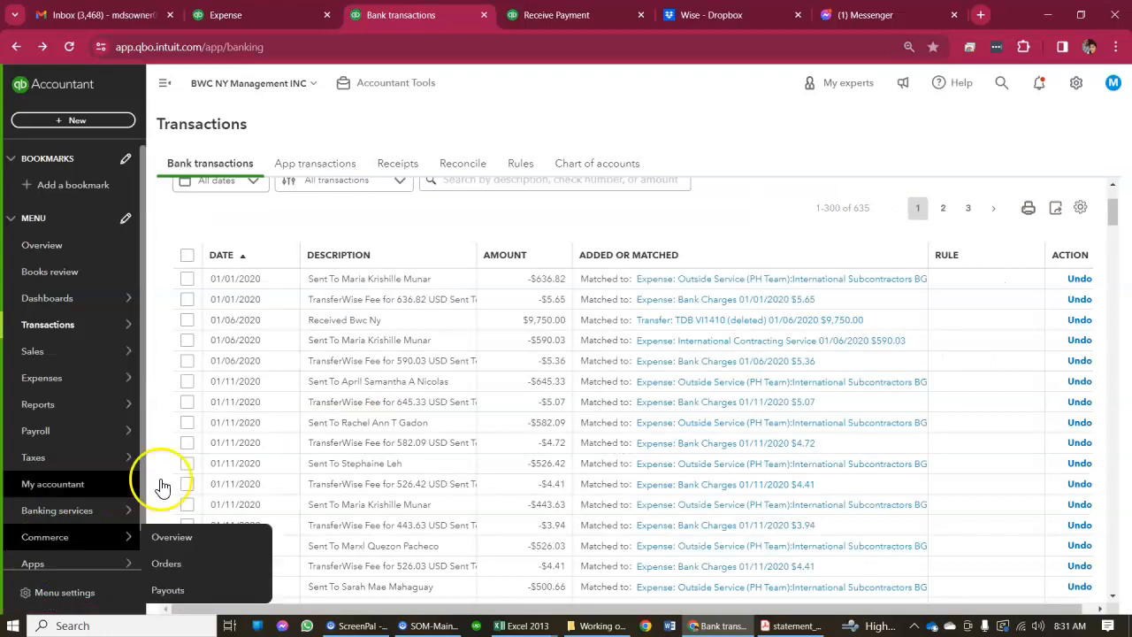
scroll(253, 469, "down", 1)
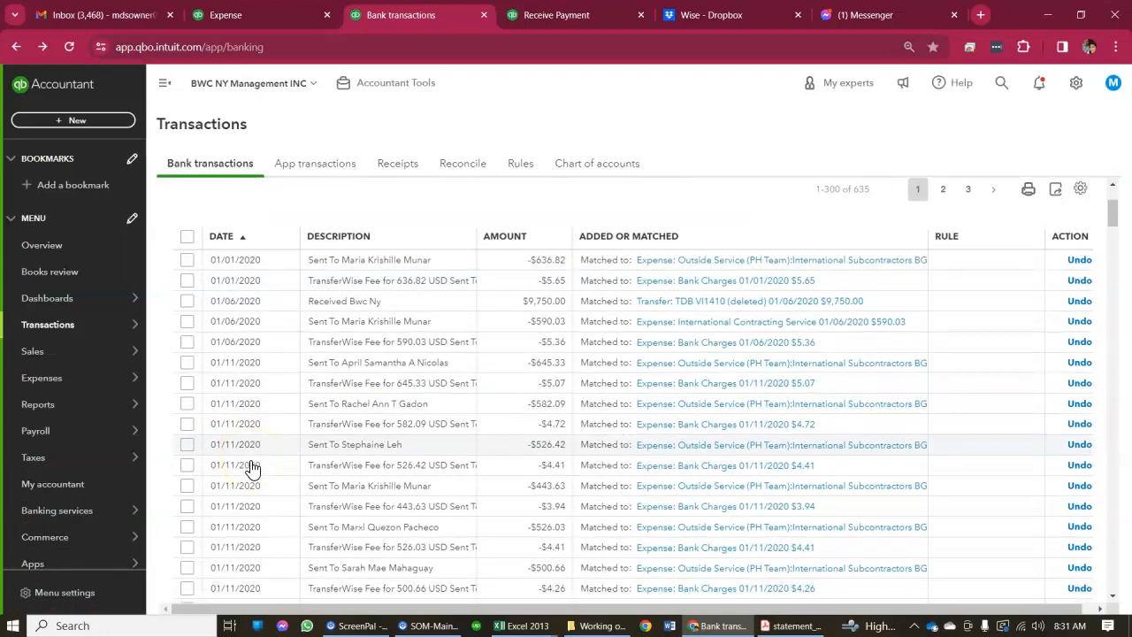
scroll(253, 470, "down", 8)
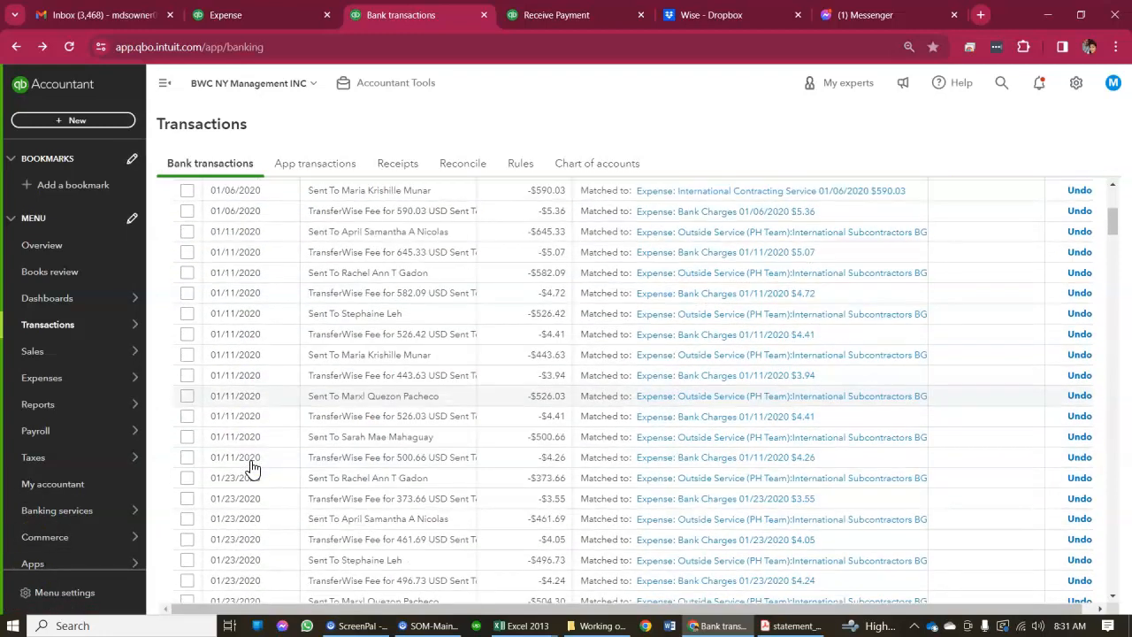
scroll(253, 470, "down", 10)
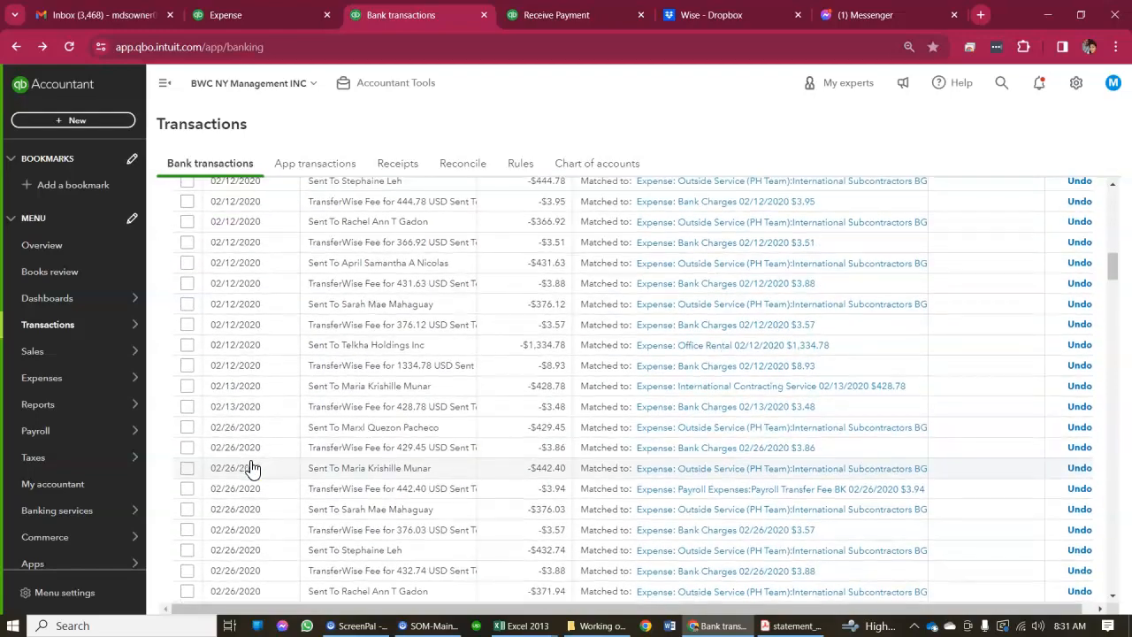
scroll(253, 470, "down", 8)
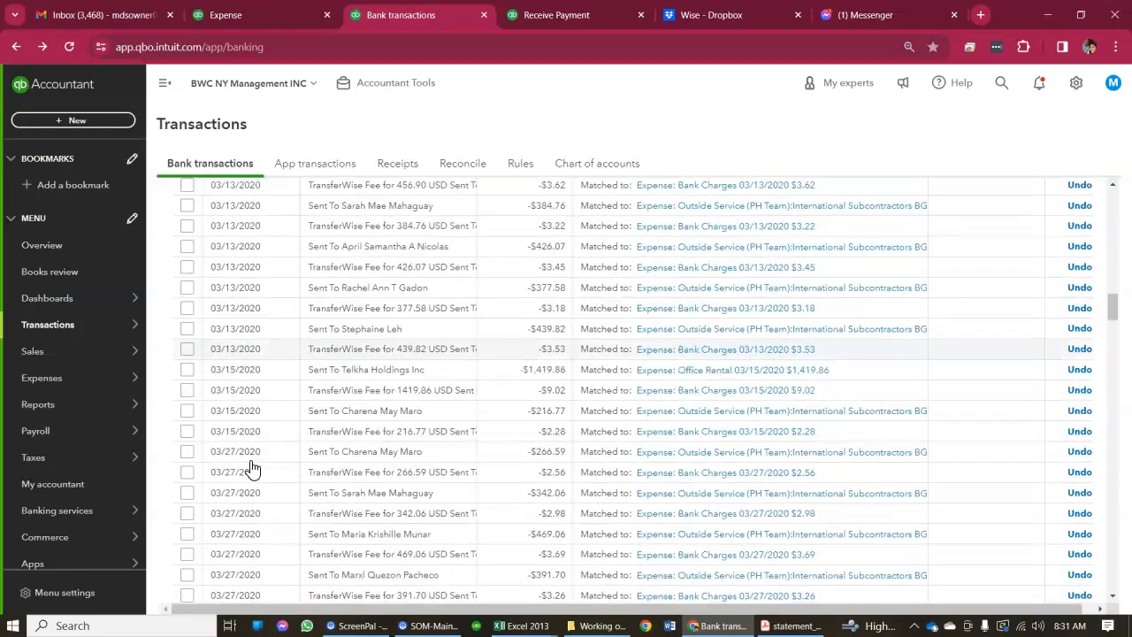
scroll(398, 384, "down", 7)
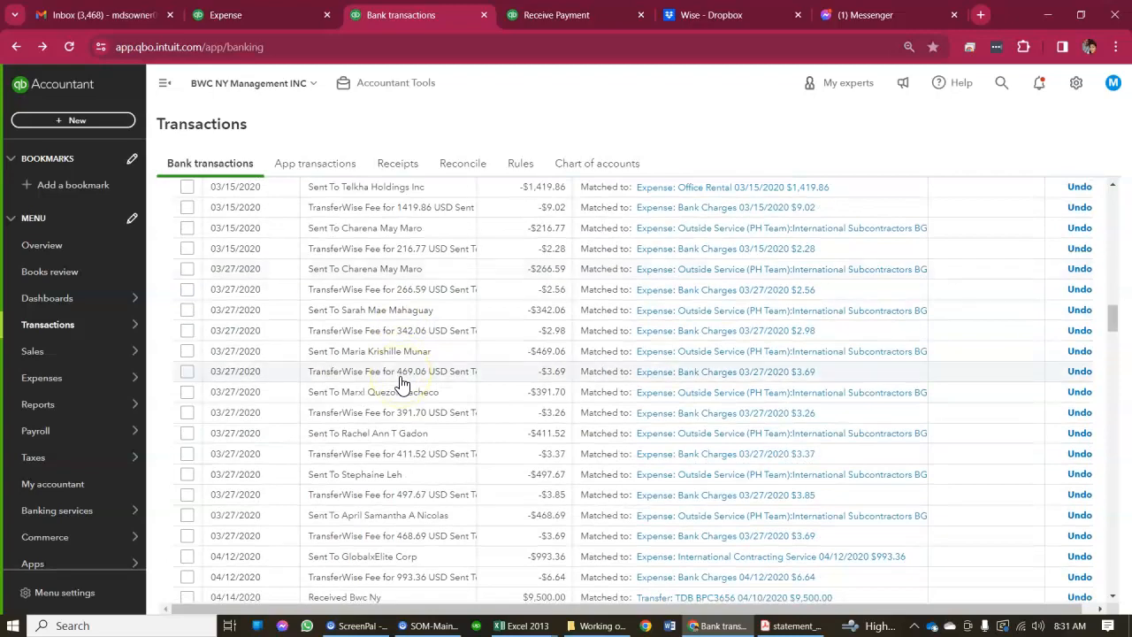
scroll(401, 383, "up", 5)
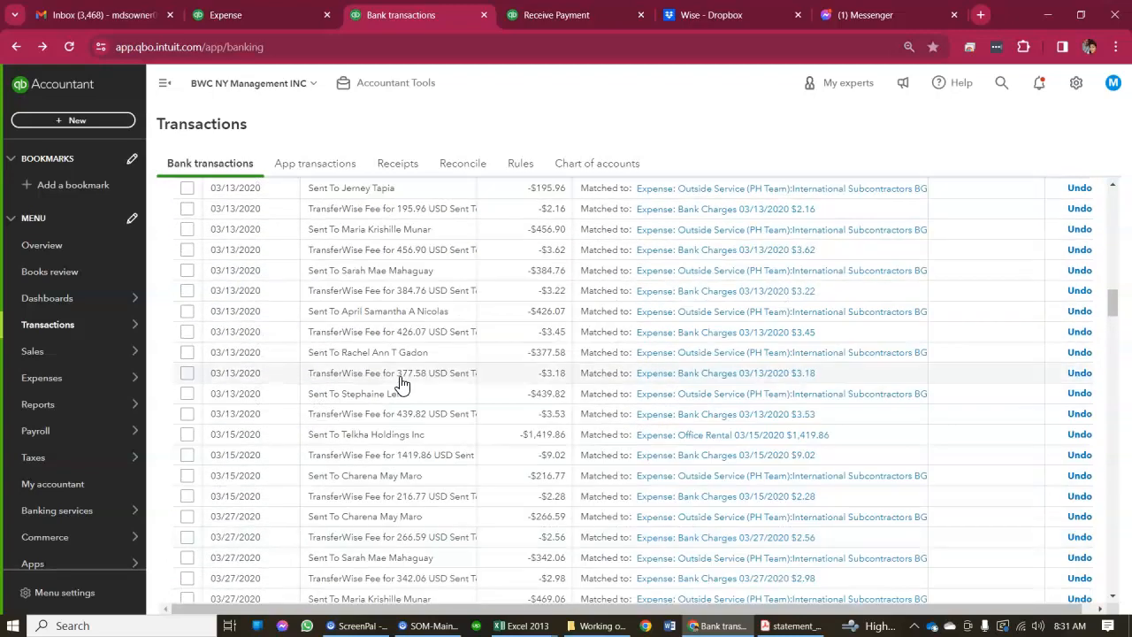
scroll(401, 383, "down", 8)
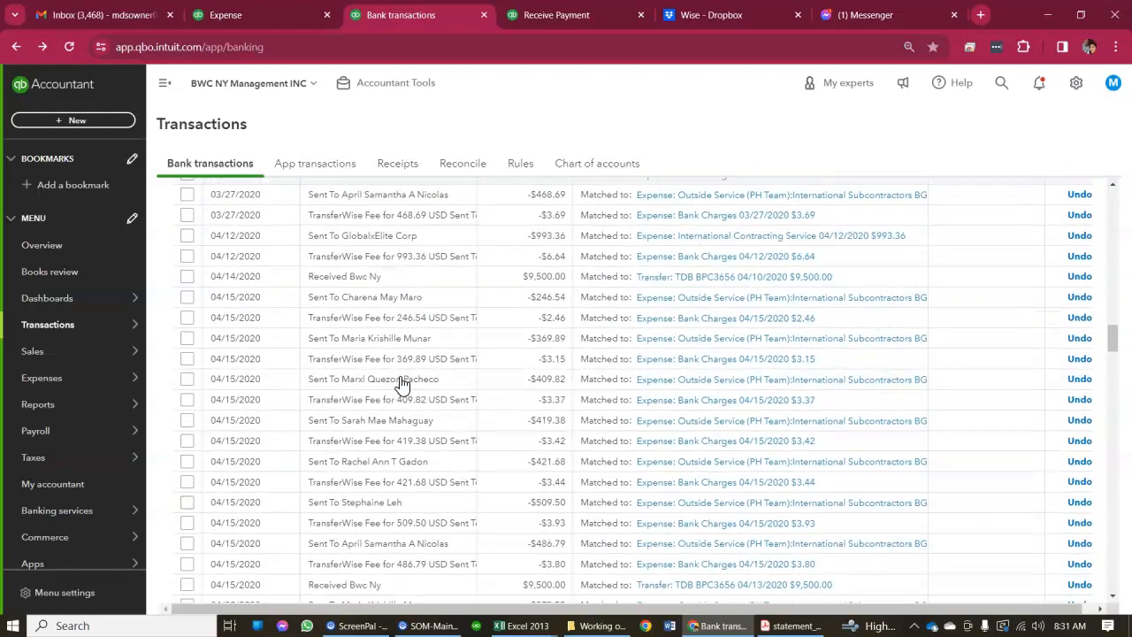
scroll(401, 383, "down", 8)
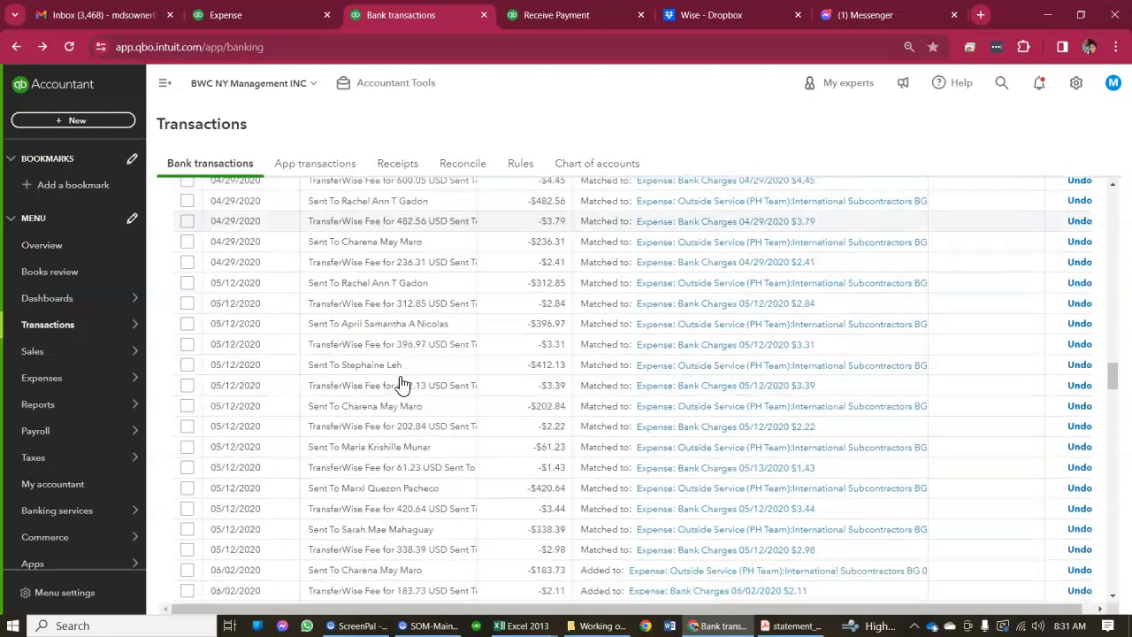
scroll(400, 383, "up", 20)
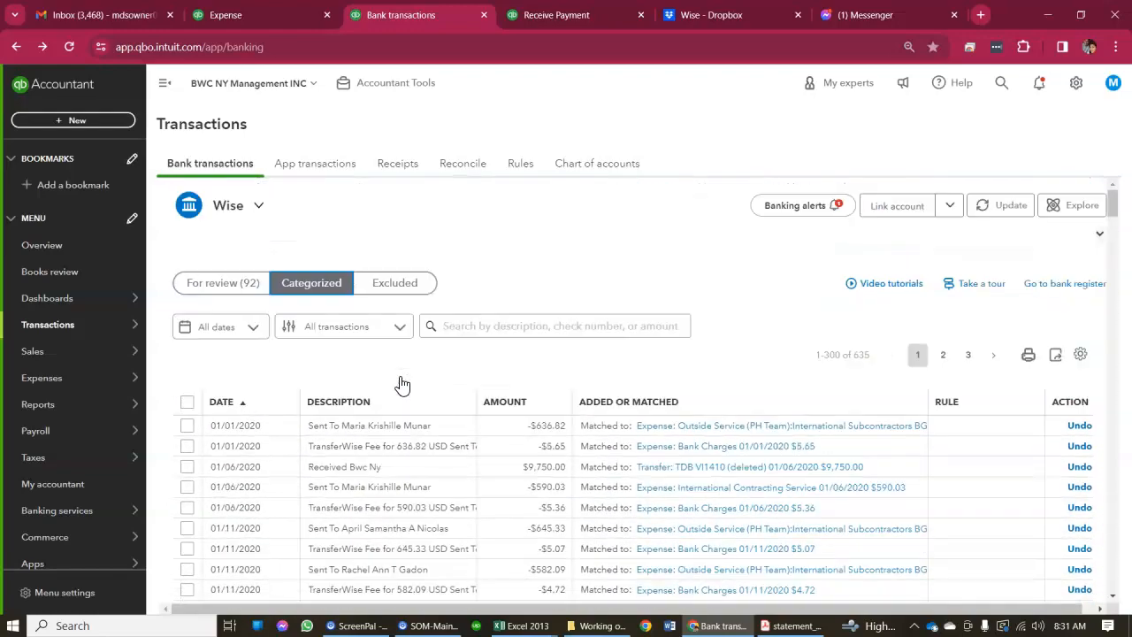
scroll(401, 383, "down", 3)
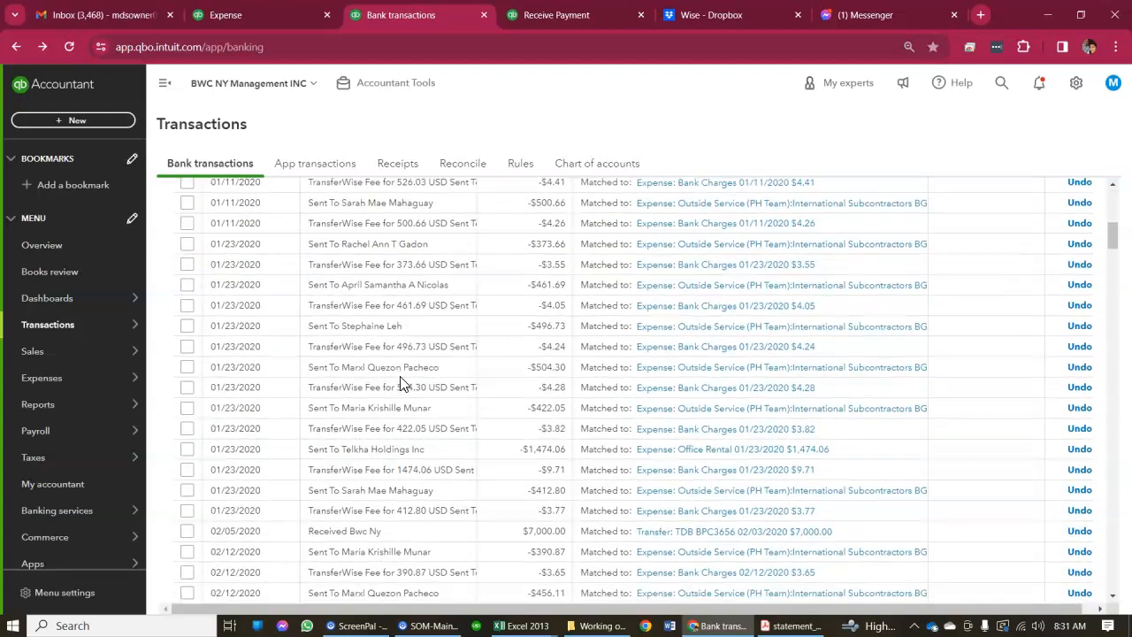
scroll(400, 383, "up", 3)
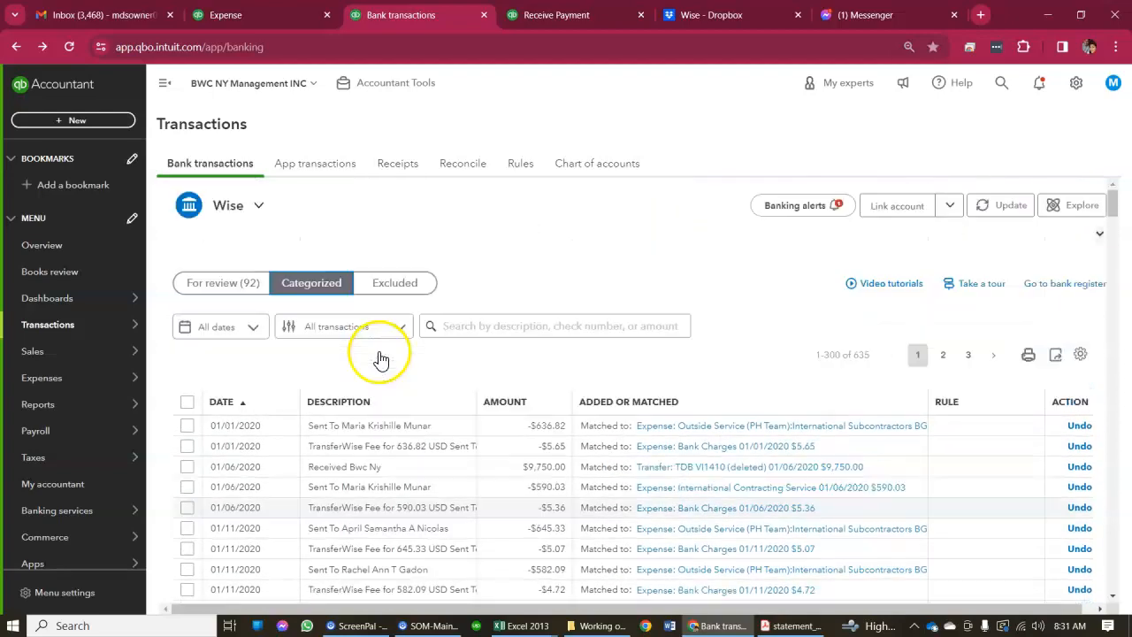
- Filter the categorized transactions to the date range This year
left_click(234, 329)
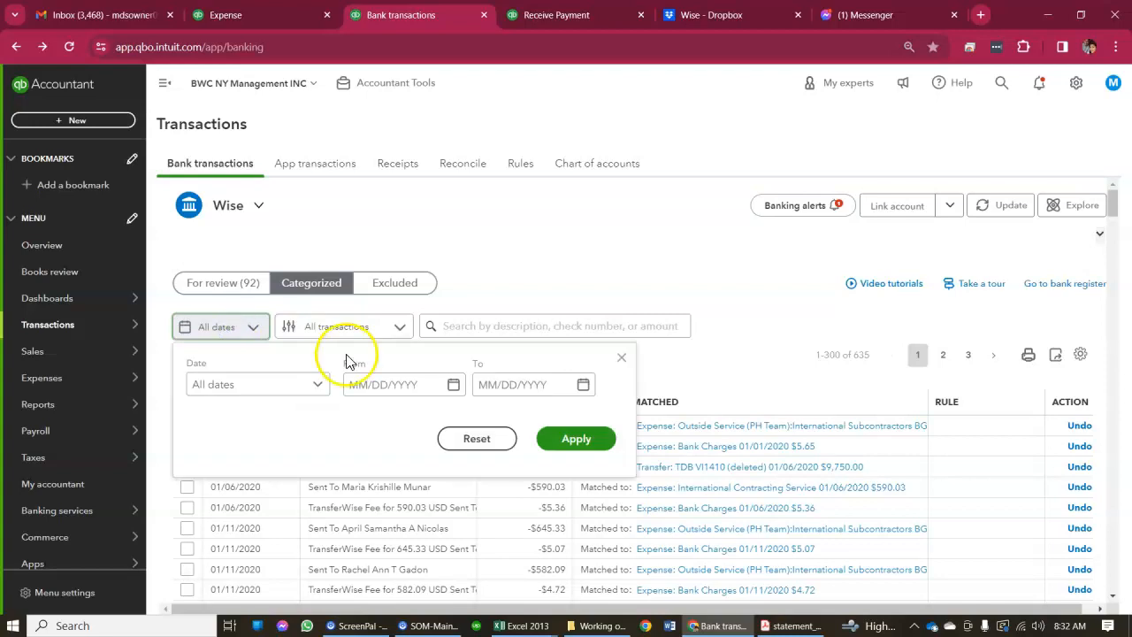
left_click(315, 384)
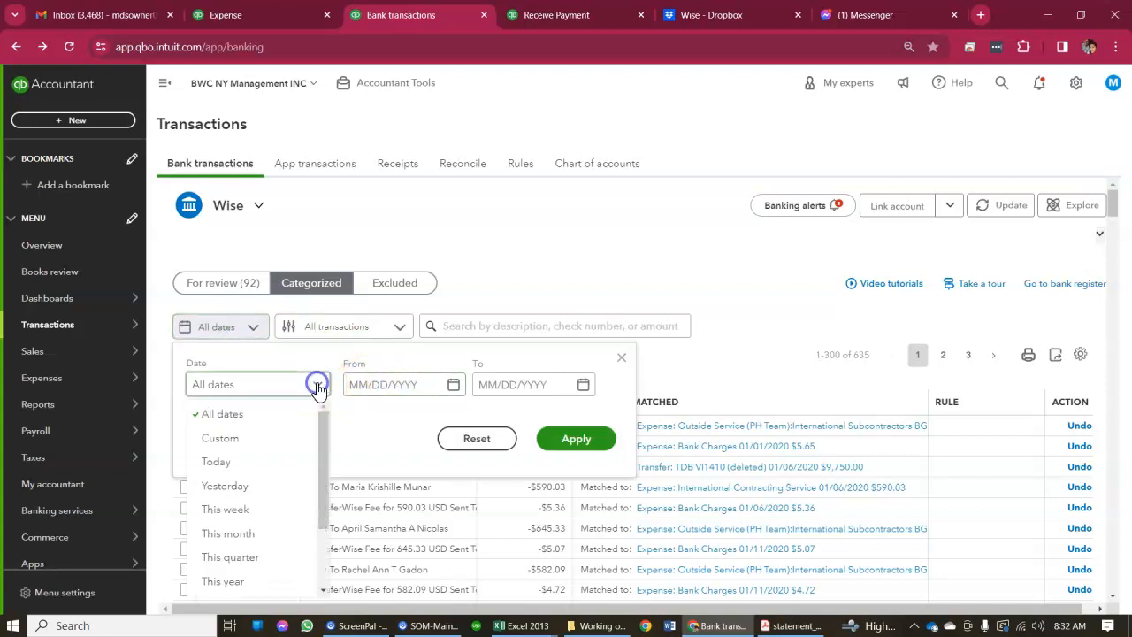
scroll(239, 514, "down", 1)
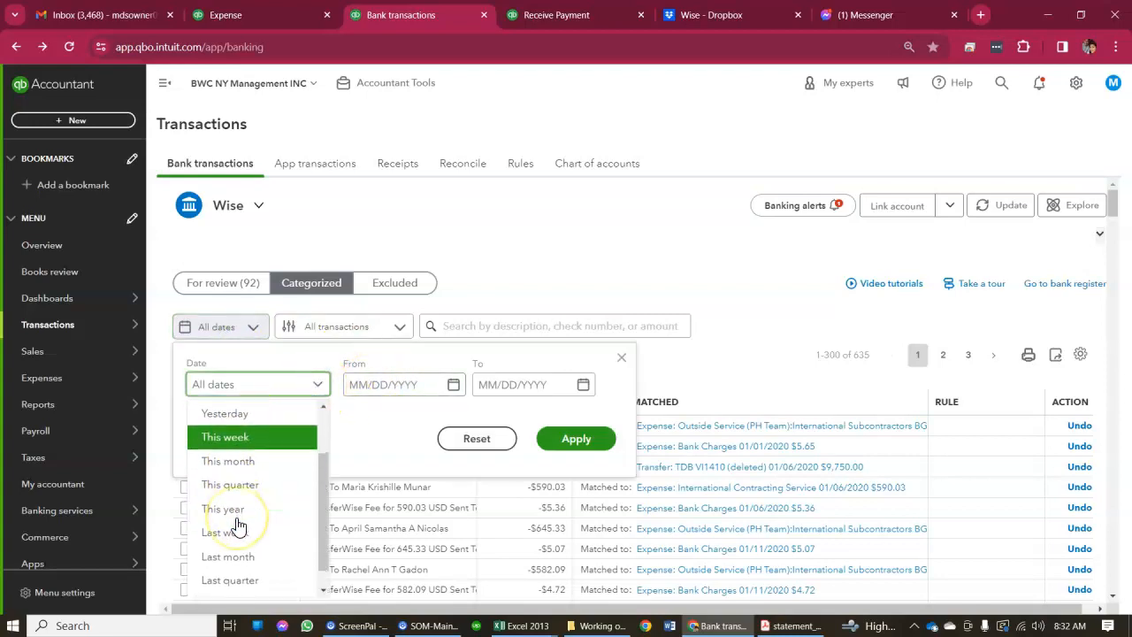
left_click(237, 522)
left_click(562, 444)
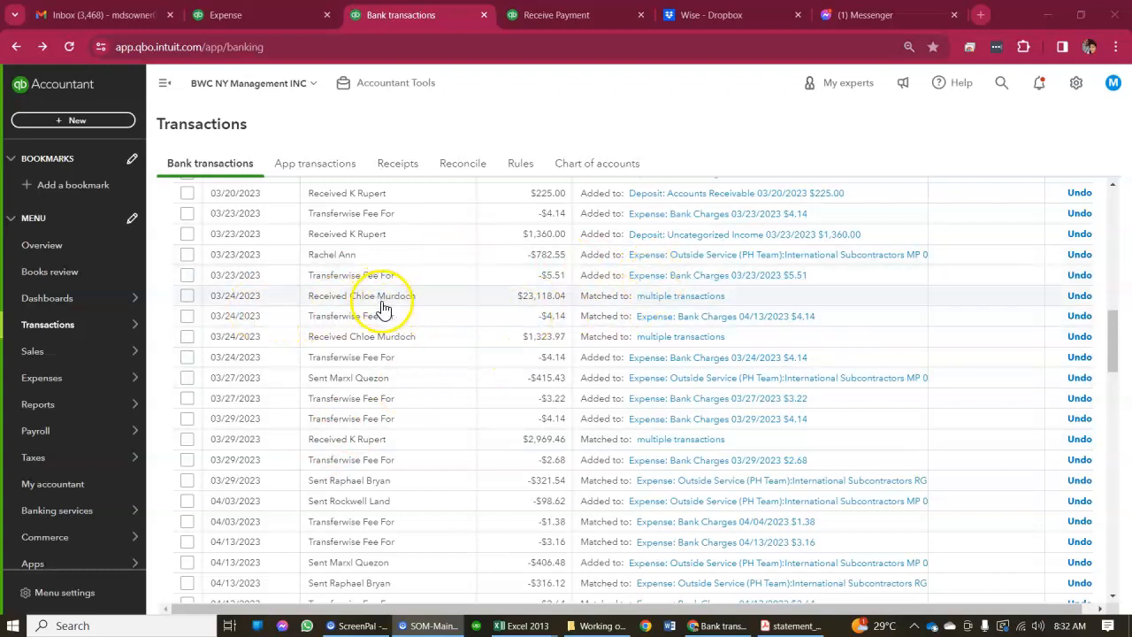
- Expand the matches of the $23,118.04 receipt dated 03/24/2023, check the $4,891.69 payment's customer and deposit account, and close it
left_click(655, 304)
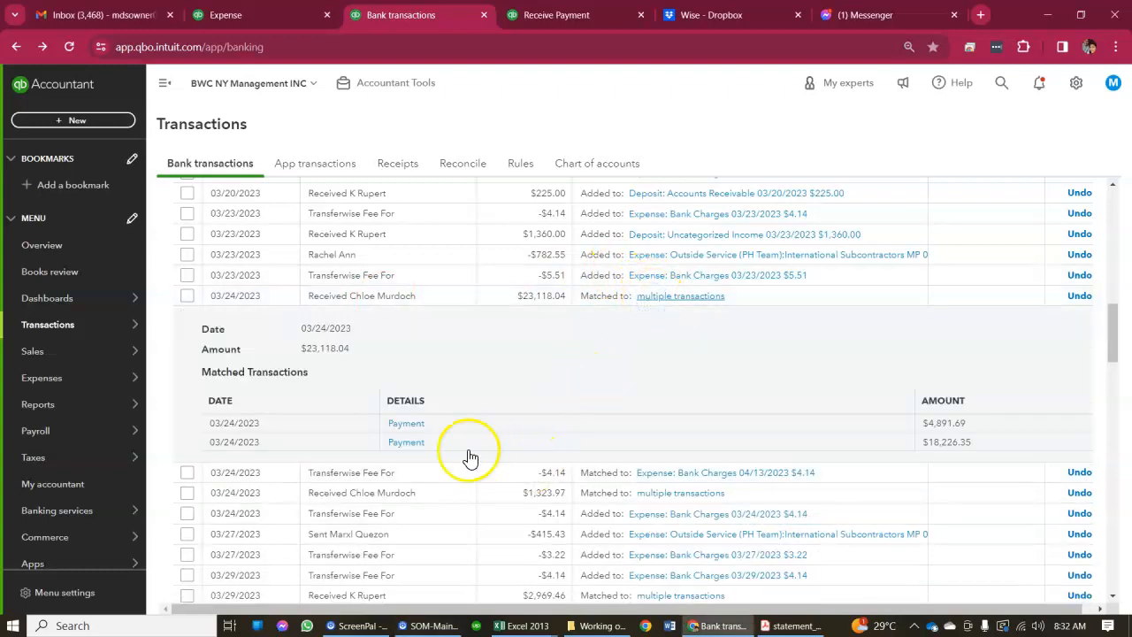
left_click(406, 424)
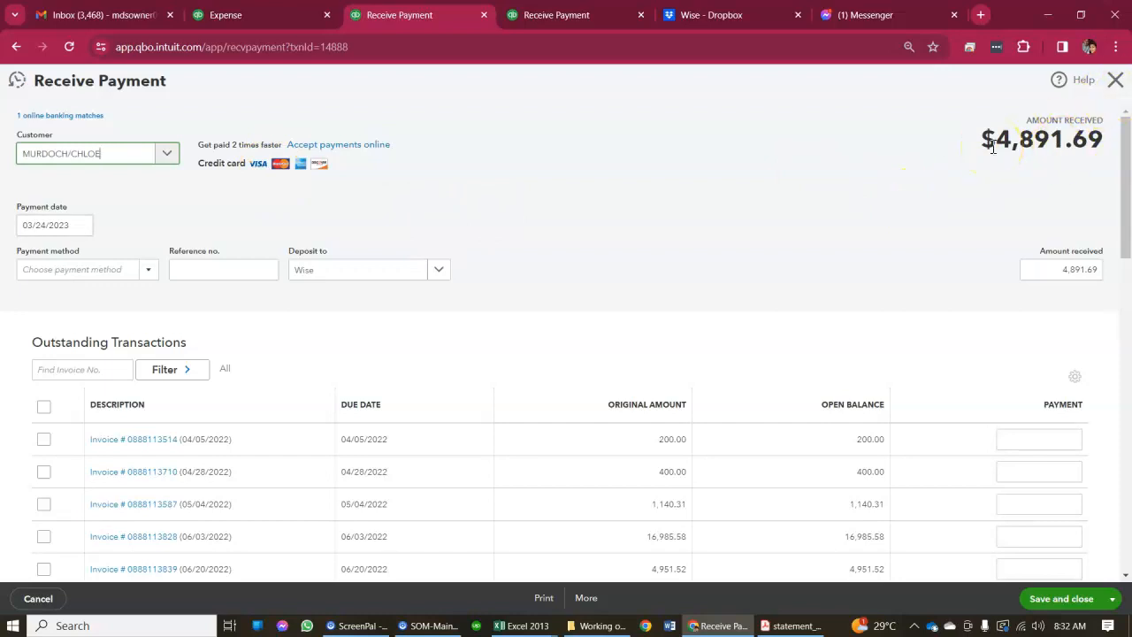
left_click(1114, 83)
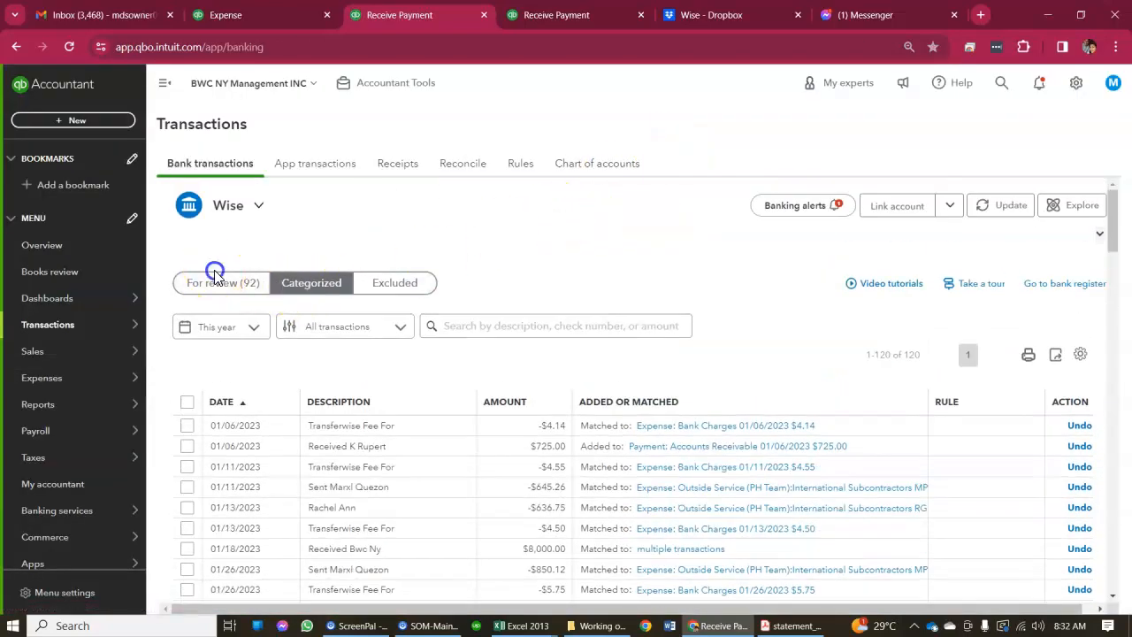
- Return to the transactions for review and examine the dates, payees, categories and amounts of the remaining entries
left_click(209, 290)
left_click(285, 414)
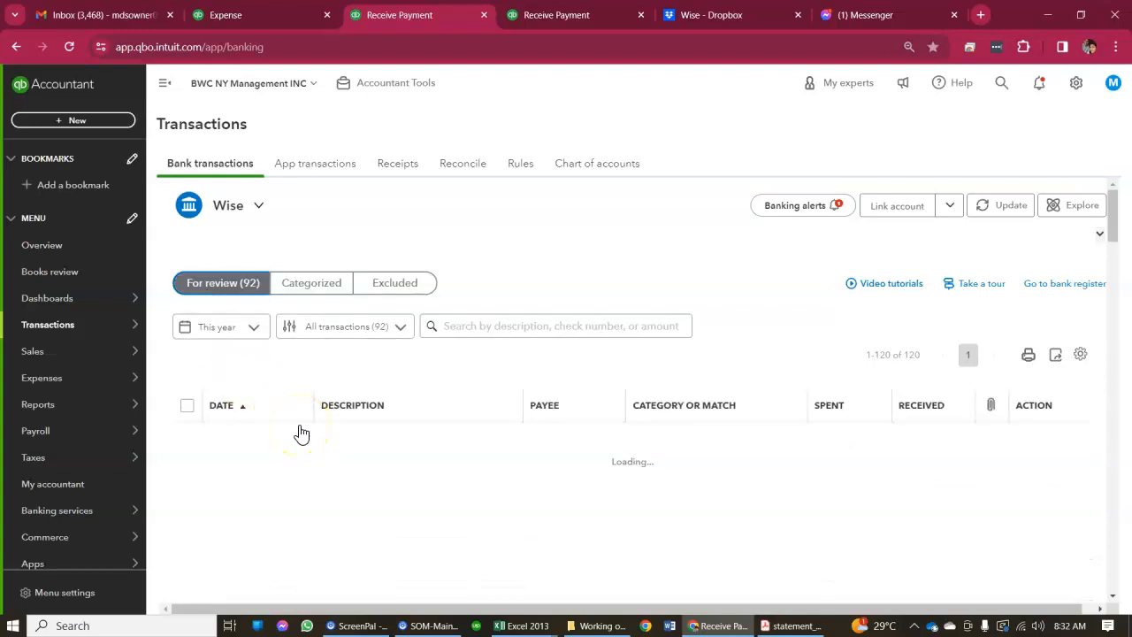
scroll(301, 433, "down", 2)
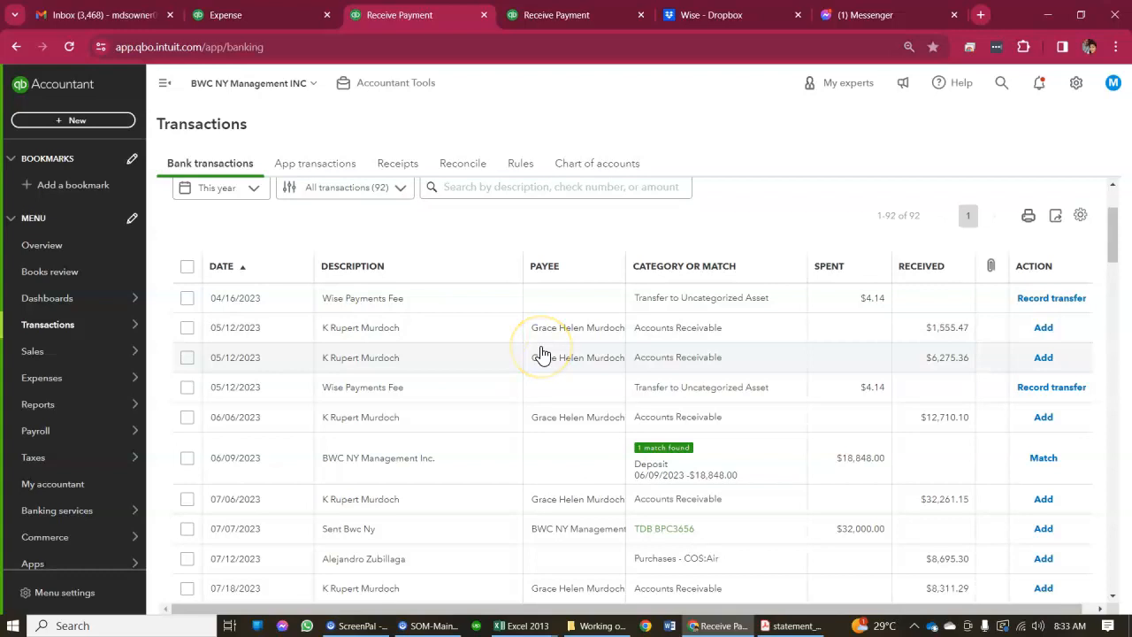
scroll(542, 354, "down", 1)
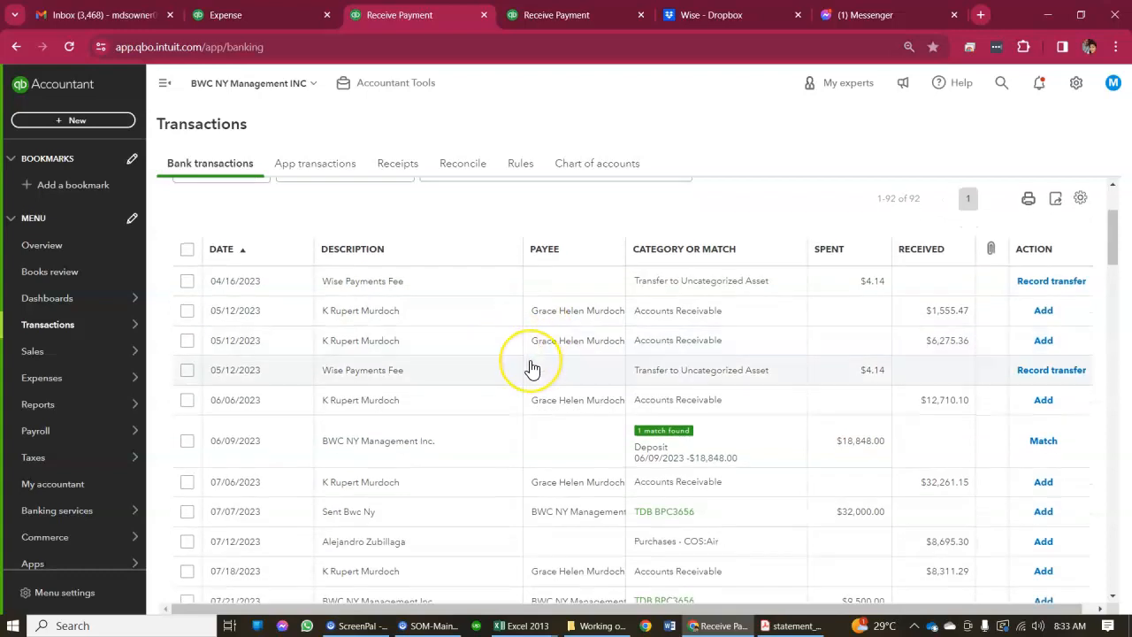
scroll(532, 369, "down", 1)
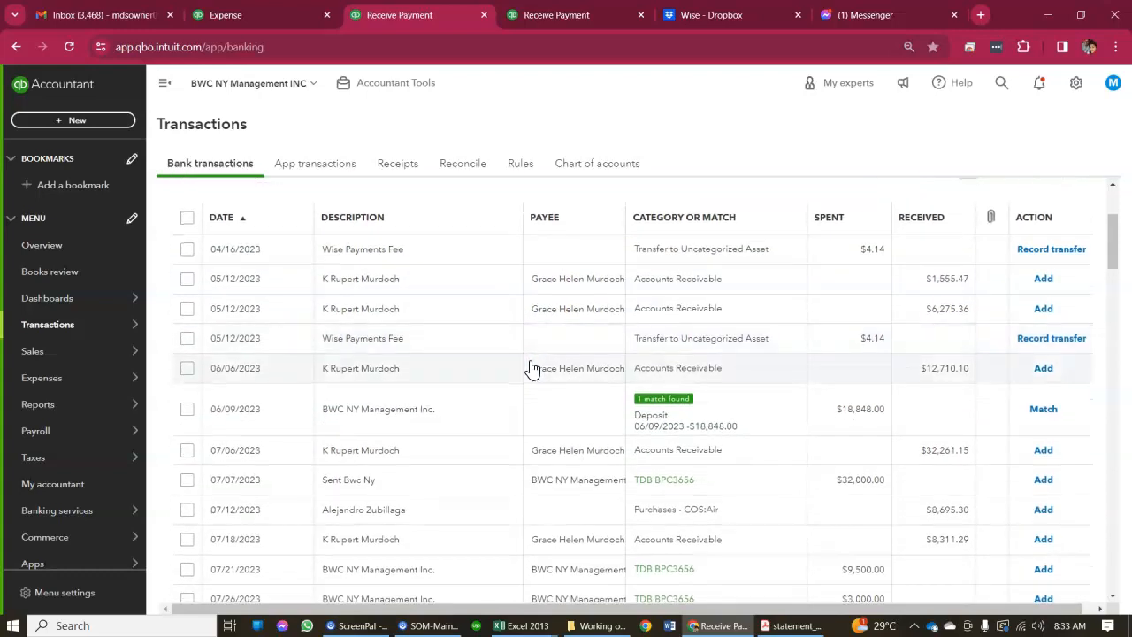
scroll(531, 369, "down", 1)
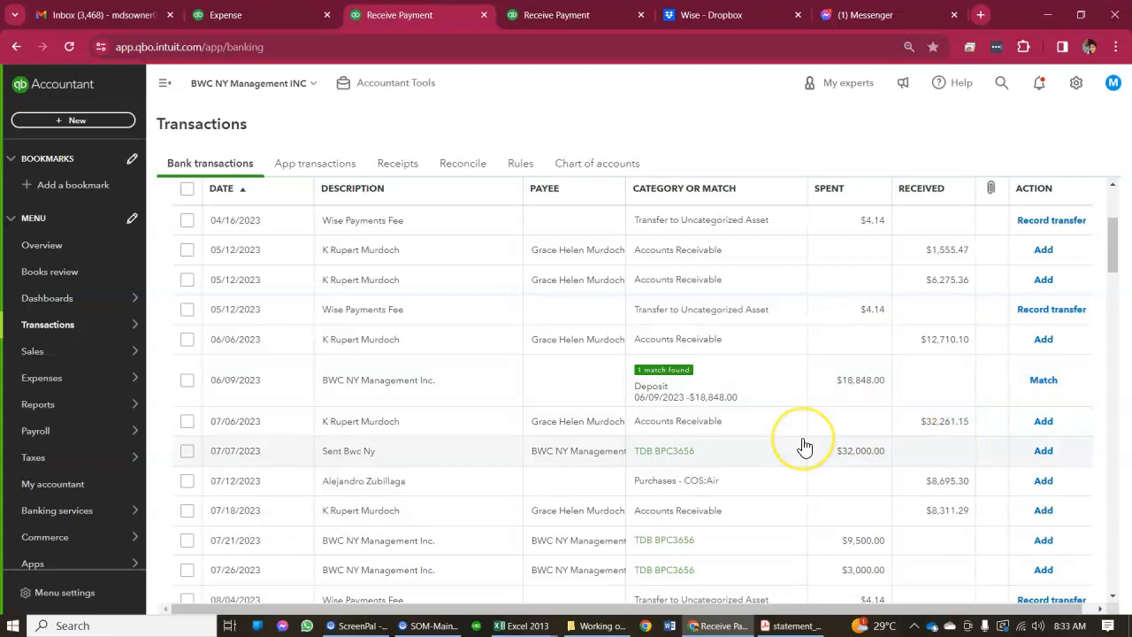
scroll(804, 447, "down", 2)
left_click(632, 390)
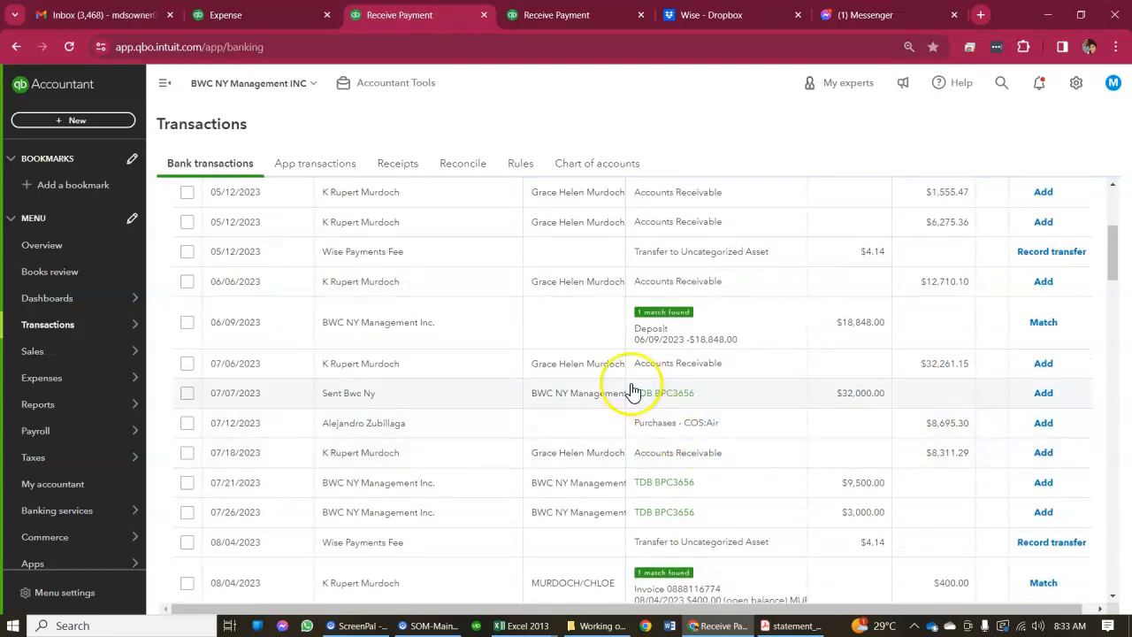
scroll(631, 390, "down", 2)
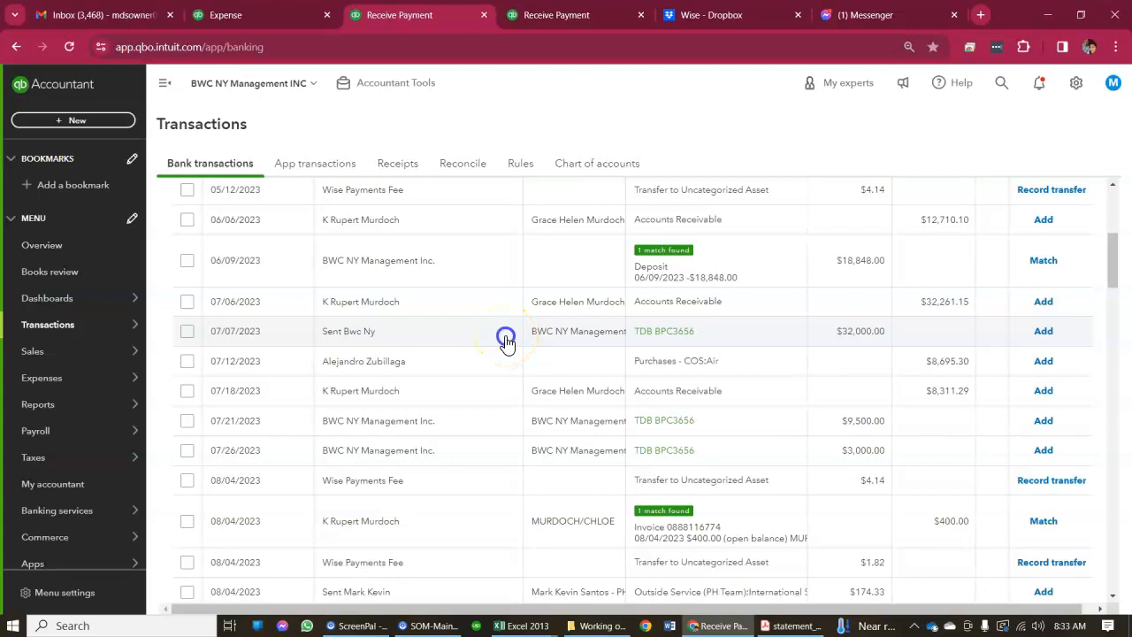
- Open the details of the $32,000.00 outgoing transaction dated 07/07/2023 and check its suggested payee and account
left_click(507, 344)
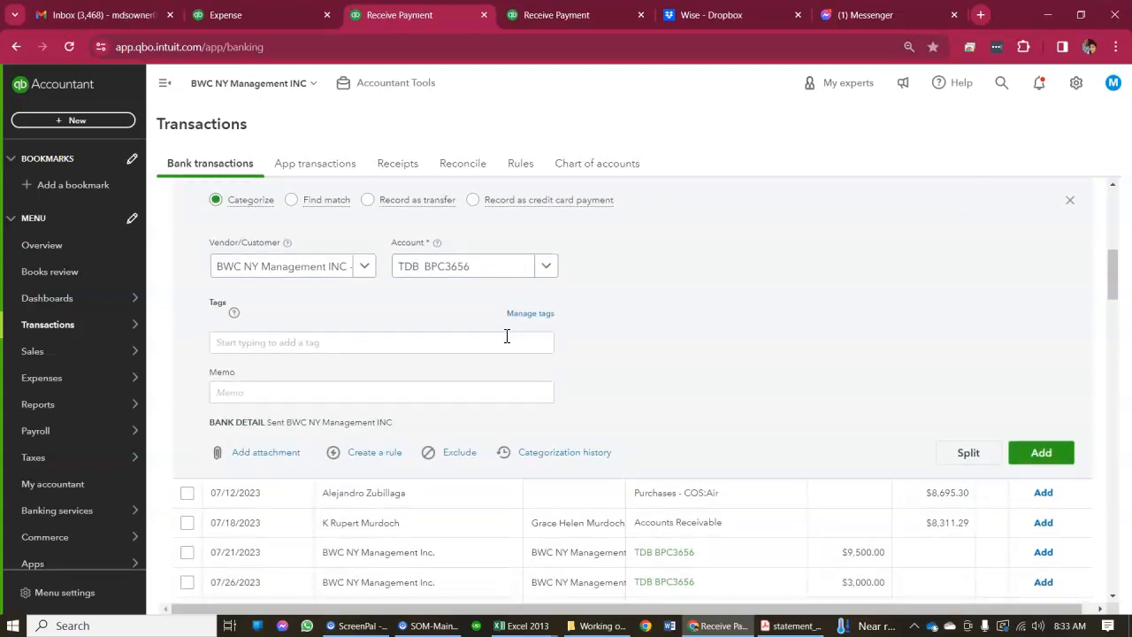
scroll(507, 336, "up", 1)
scroll(507, 344, "up", 1)
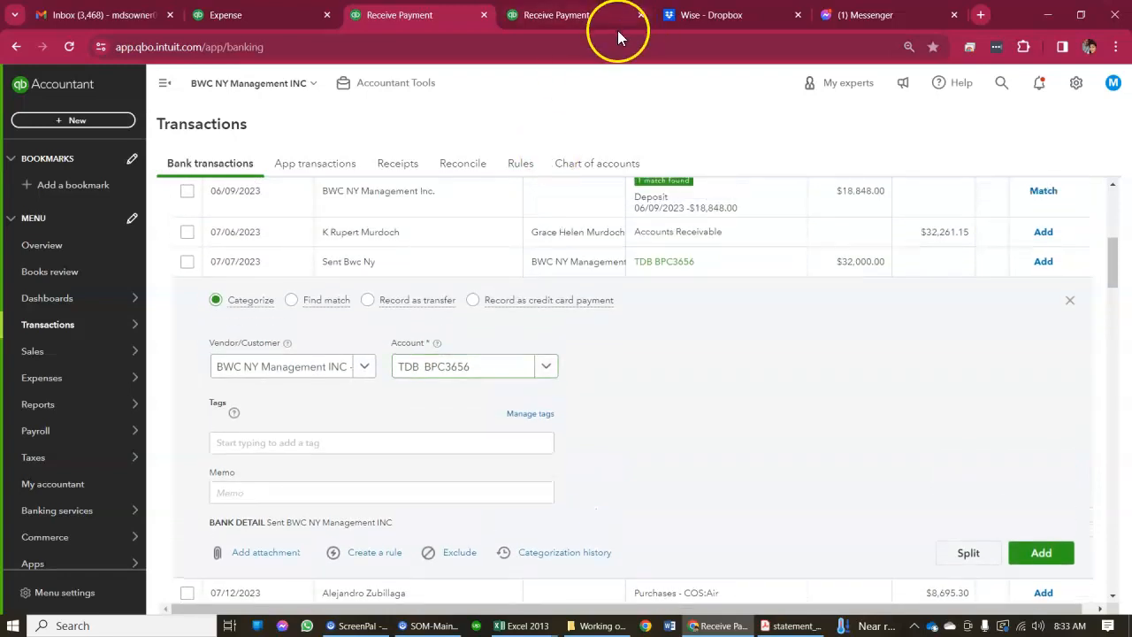
- Search all transactions for an amount equal to 32,000.00, comparing it with the outgoing bank transaction dated 07/07/2023
left_click(573, 15)
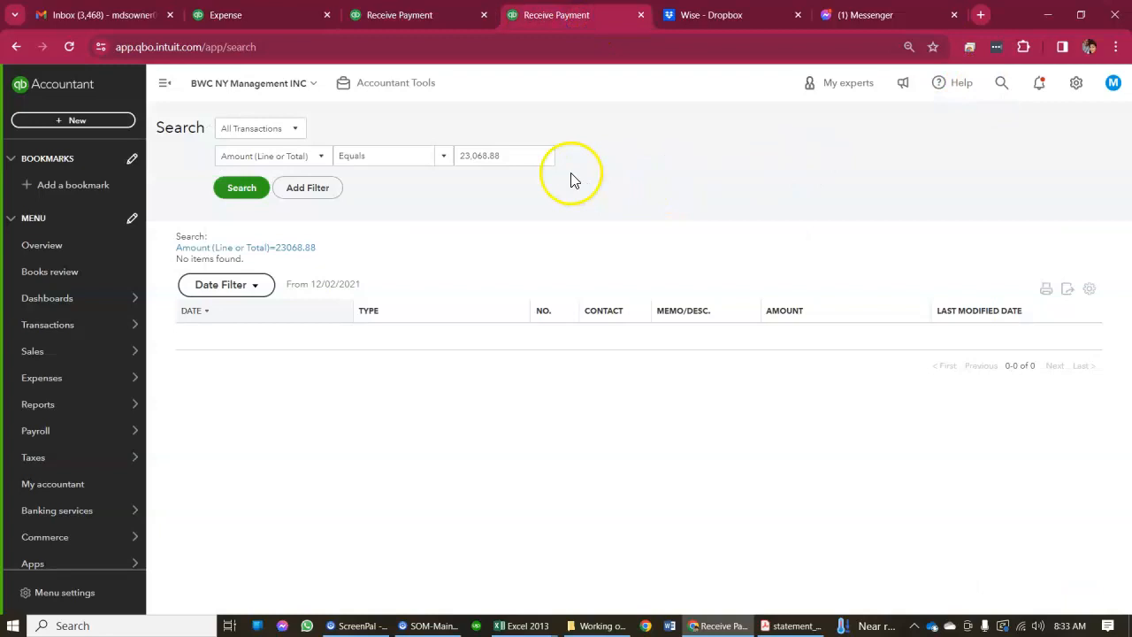
triple_click(523, 157)
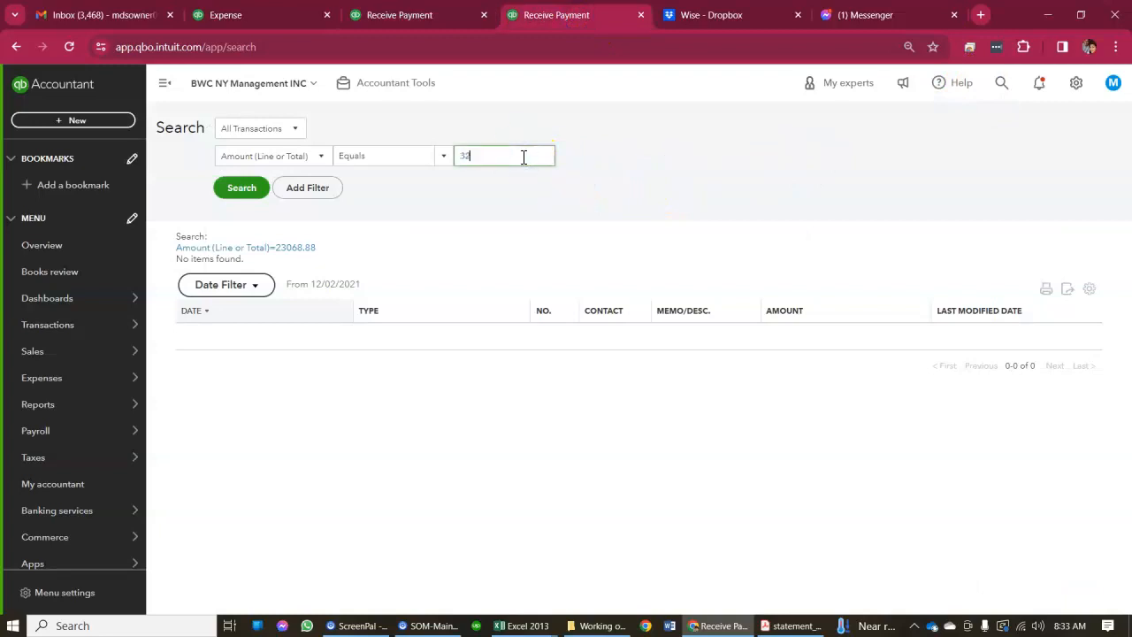
key("Return")
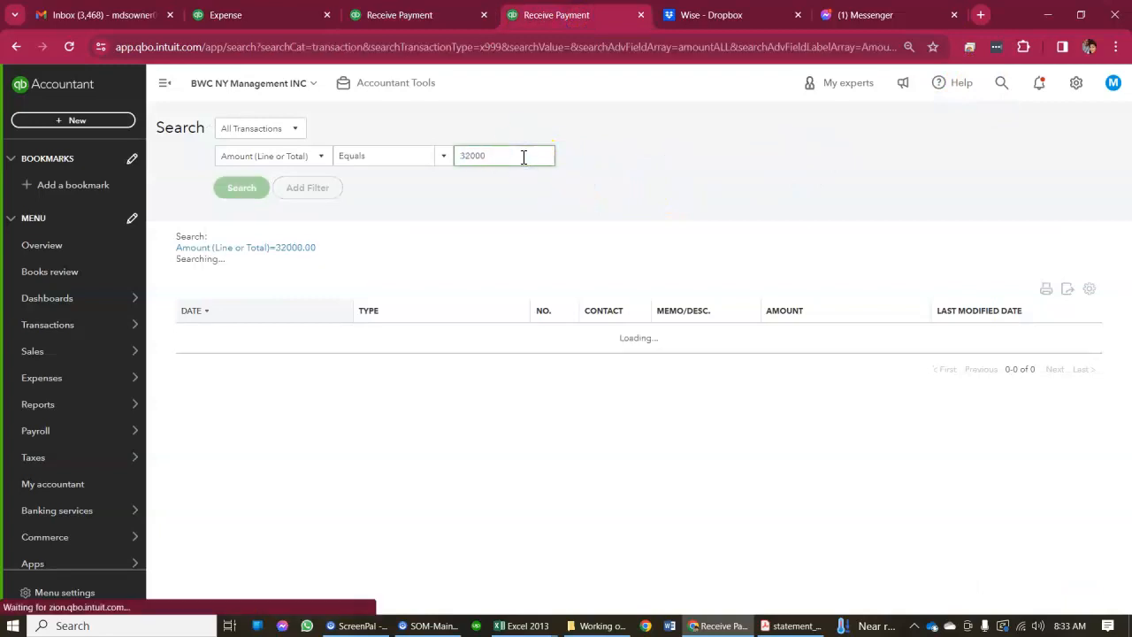
left_click(415, 12)
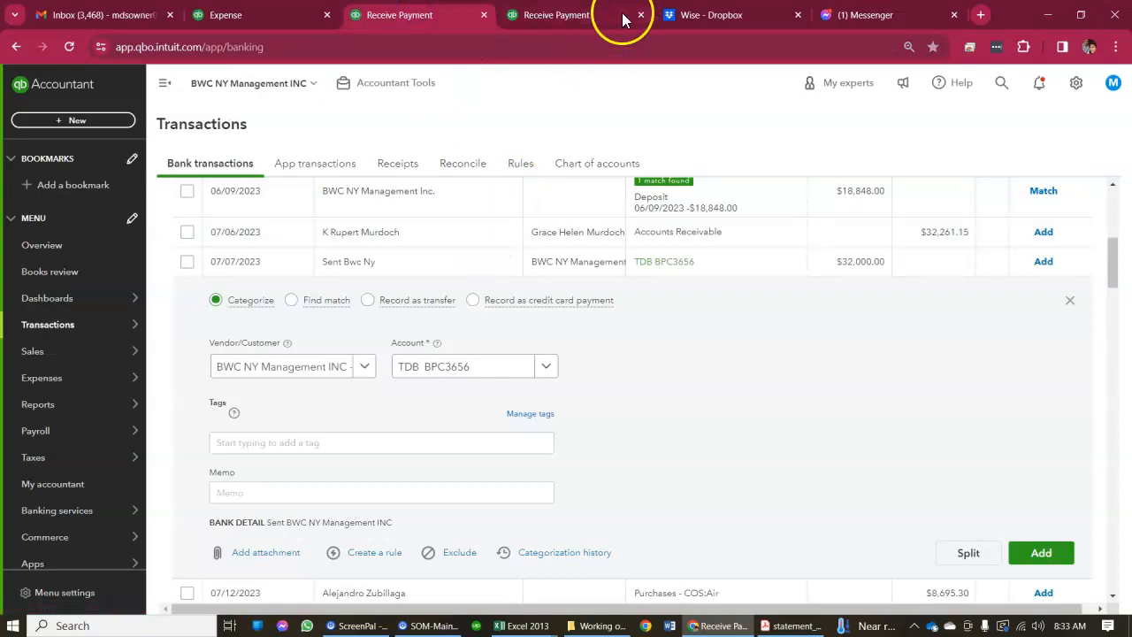
left_click(583, 9)
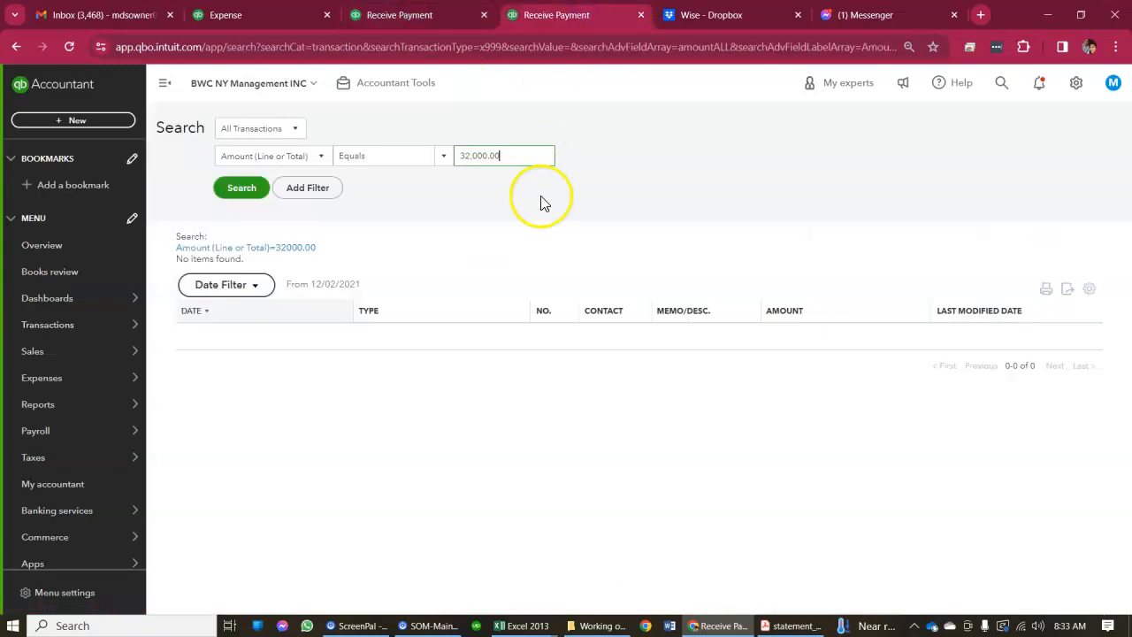
- Rerun the all-transactions search for an amount equal to 32,000.00 and recheck it against the open bank entry dated 07/07/2023
left_click(218, 196)
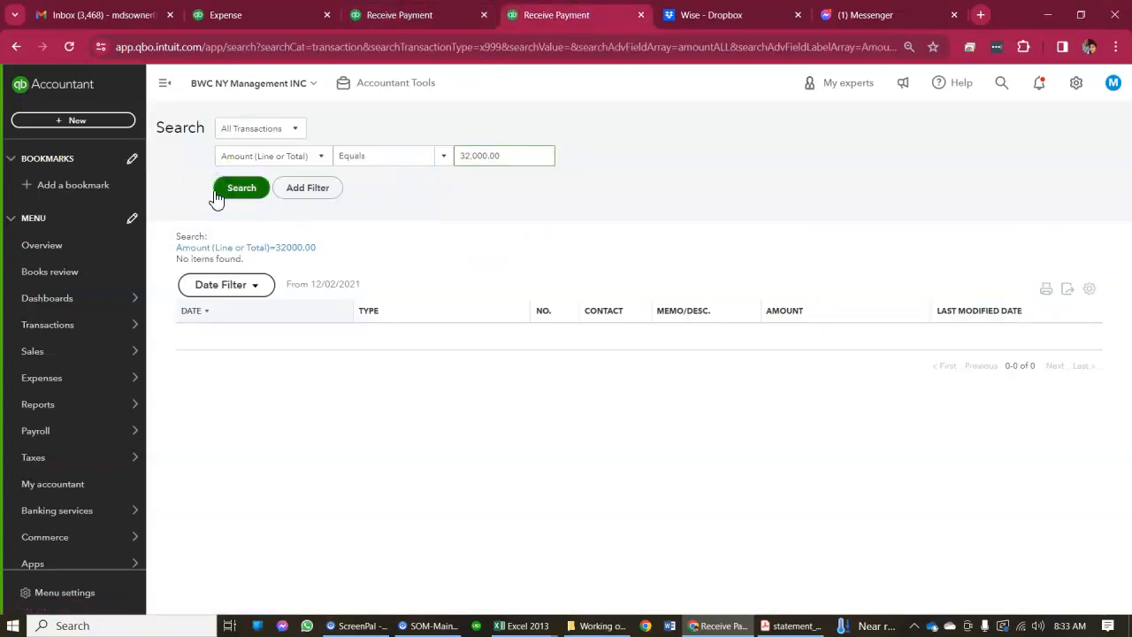
left_click(397, 10)
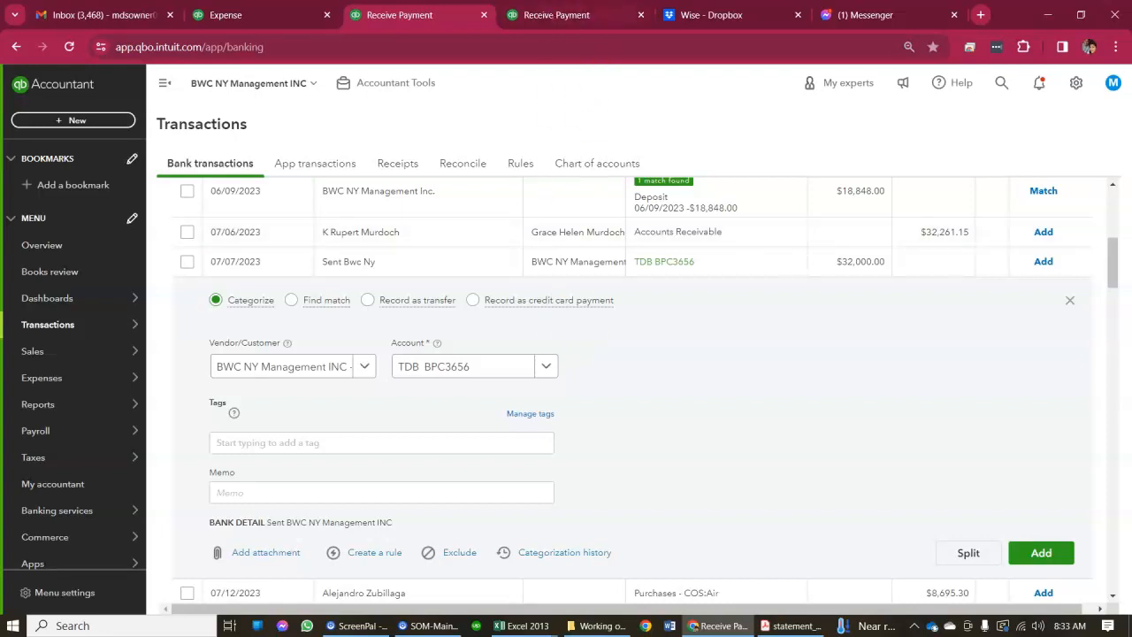
left_click(579, 8)
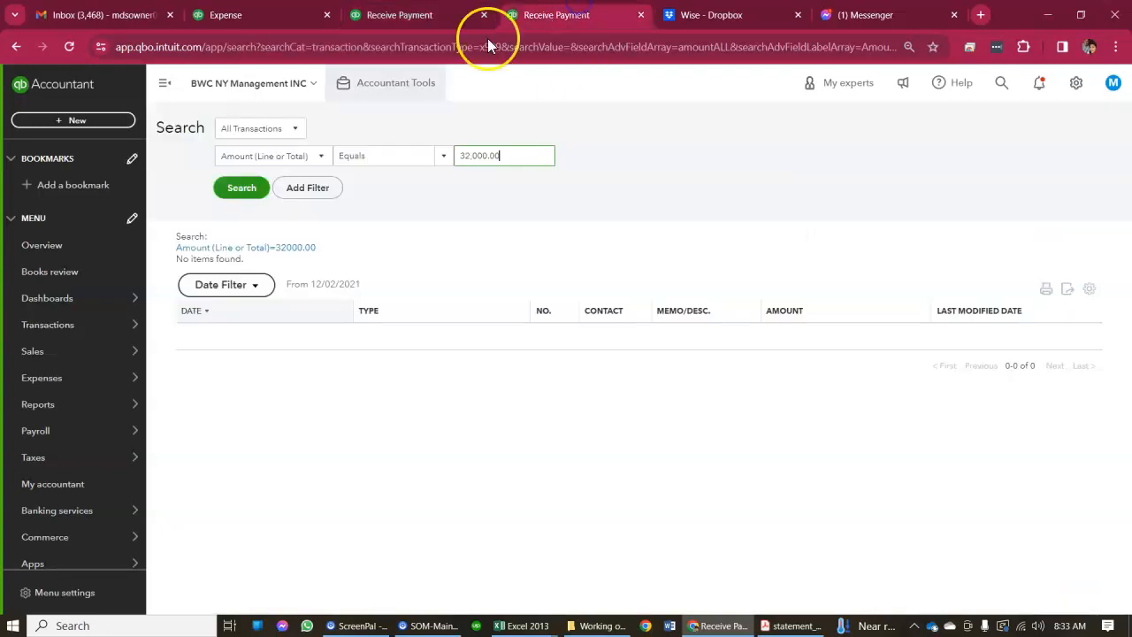
left_click(243, 196)
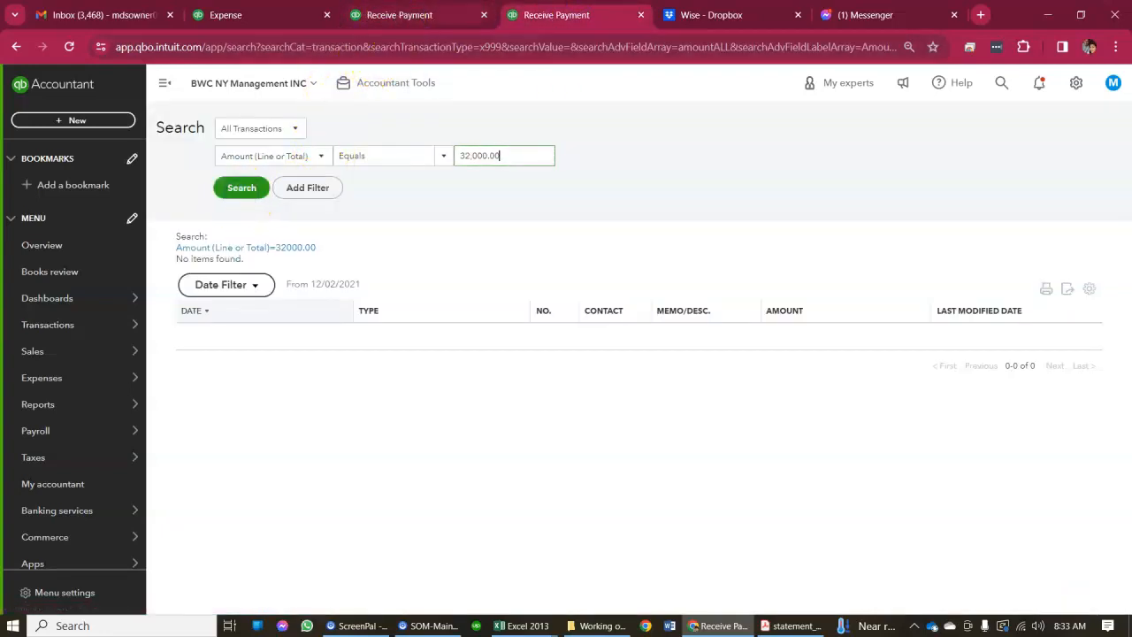
- Return to the bank transactions and review the payee, account and bank detail of the $32,000.00 entry and the entries below it
left_click(400, 15)
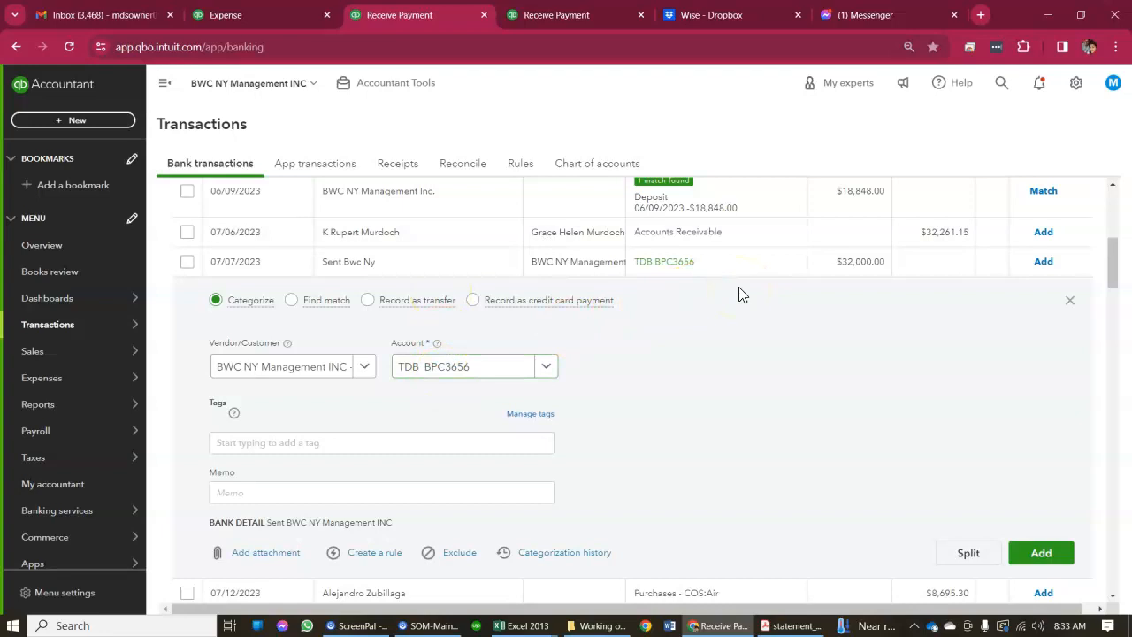
scroll(743, 295, "down", 1)
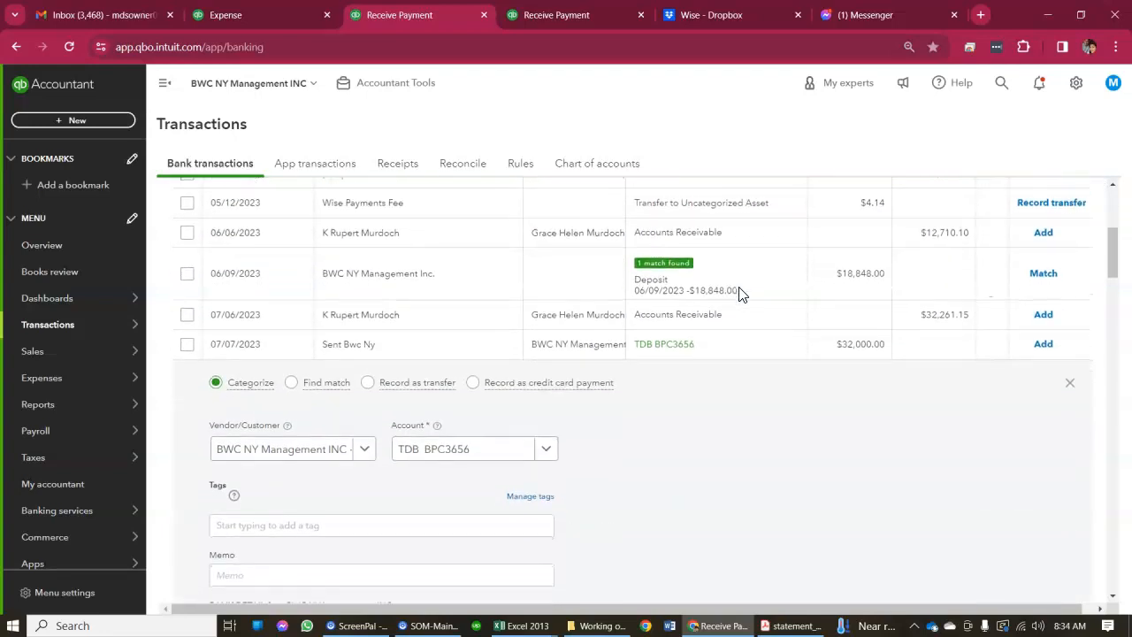
scroll(669, 436, "down", 1)
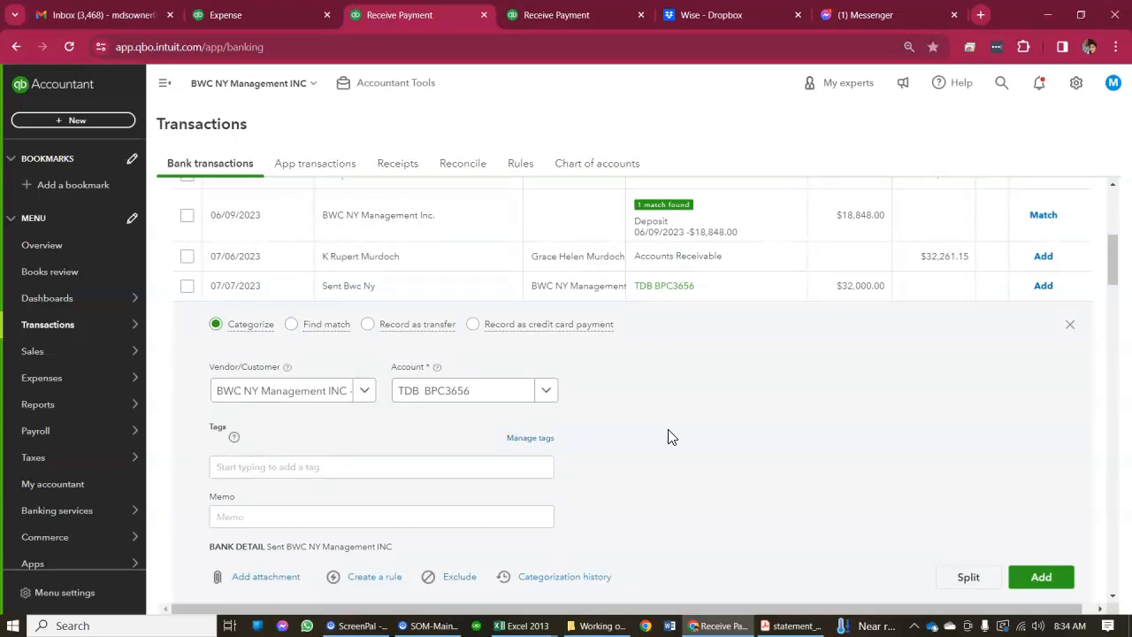
scroll(668, 431, "down", 1)
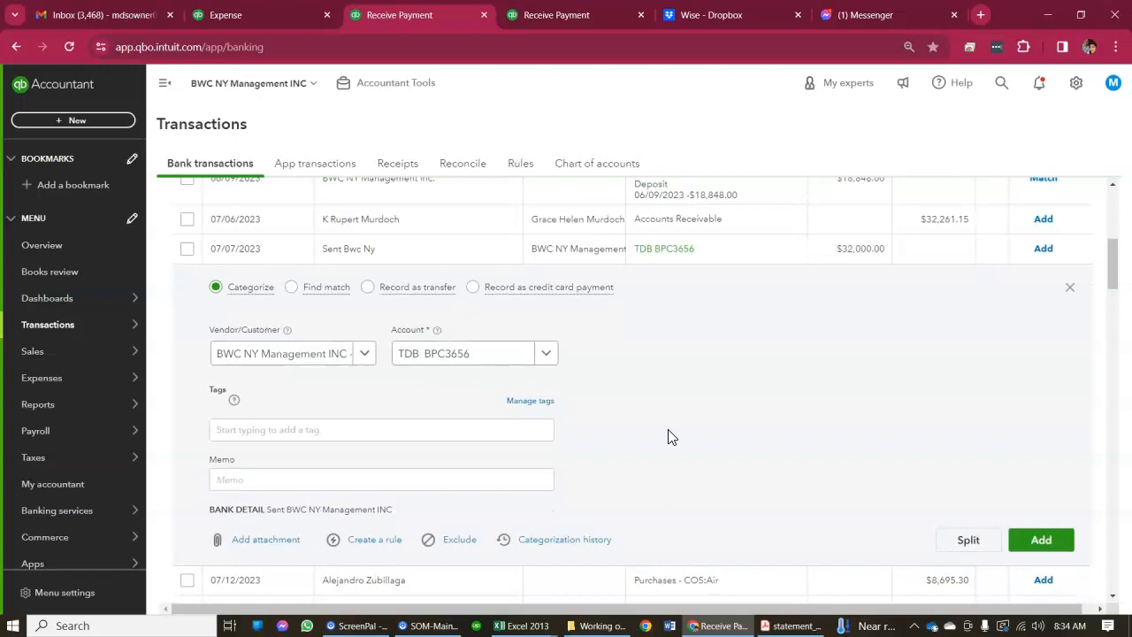
scroll(670, 436, "down", 2)
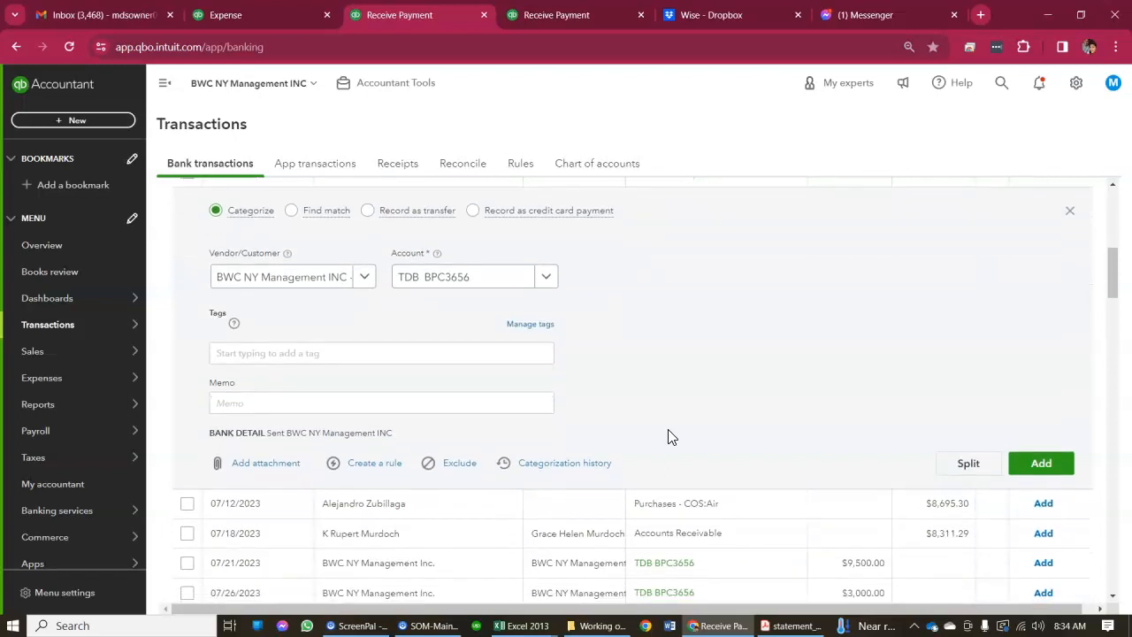
scroll(669, 436, "down", 2)
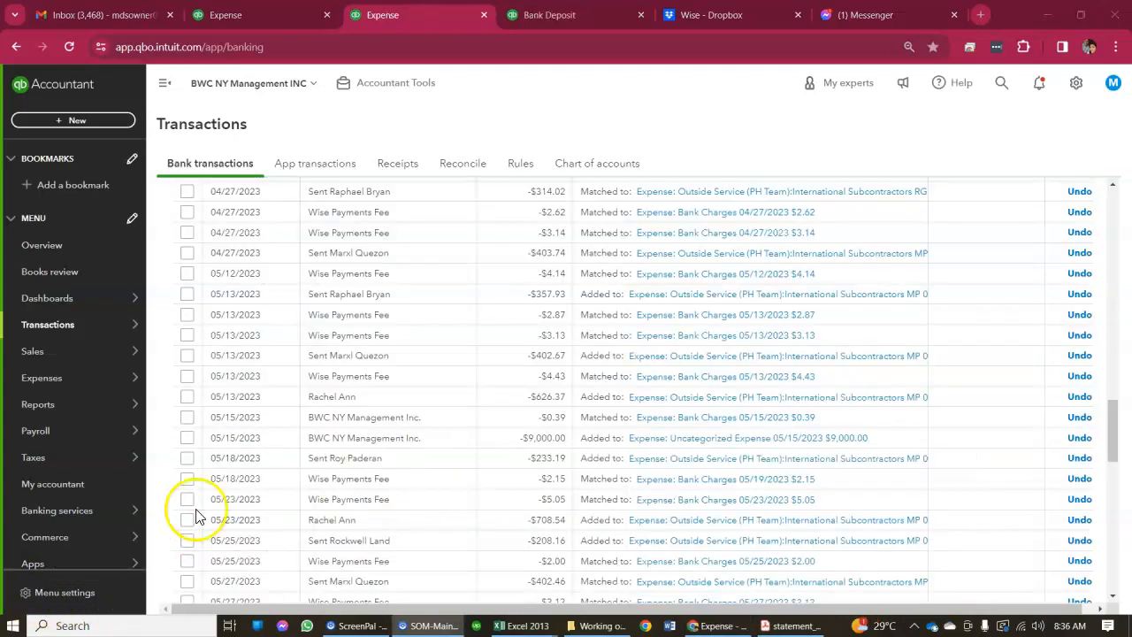
- Examine the categorized Wise transactions from February to May 2023 and what each was added or matched to
scroll(320, 433, "up", 4)
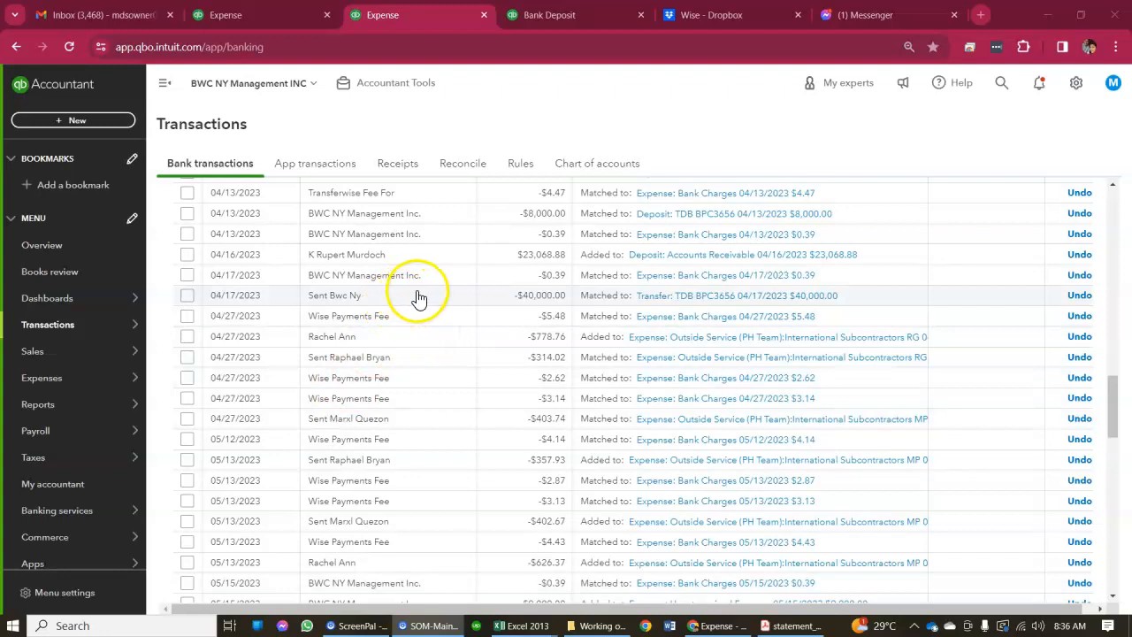
scroll(657, 319, "down", 2)
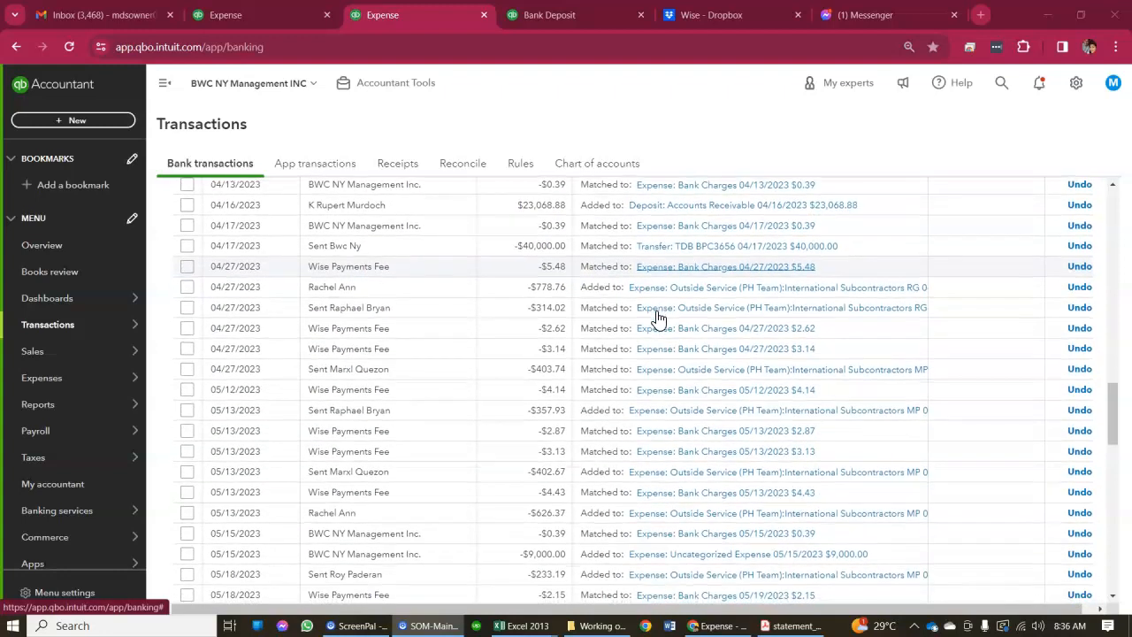
scroll(657, 319, "up", 7)
left_click(575, 354)
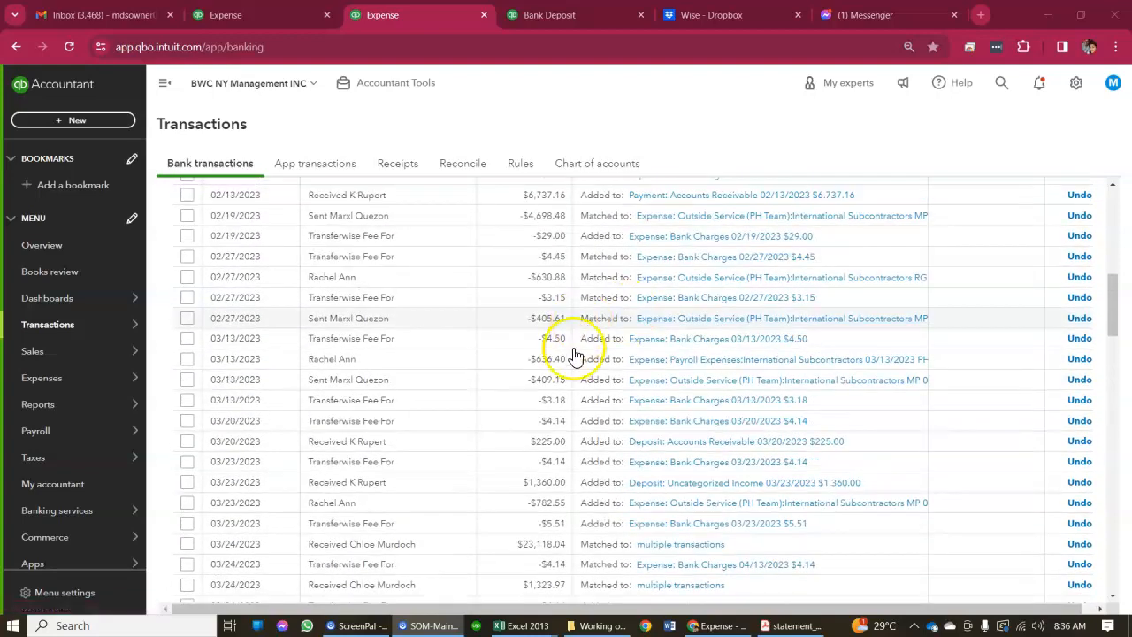
scroll(575, 354, "up", 10)
- Among the transactions for review, try to change the account of the $32,000.00 outgoing entry dated 07/07/2023 to an uncategorized account
left_click(237, 201)
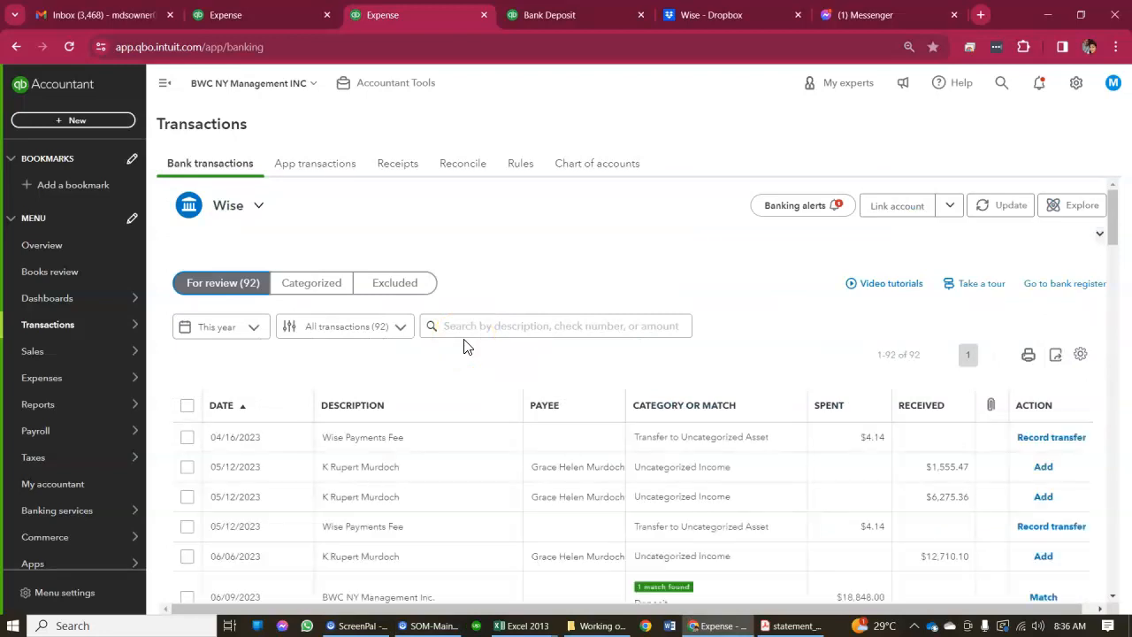
scroll(466, 346, "down", 3)
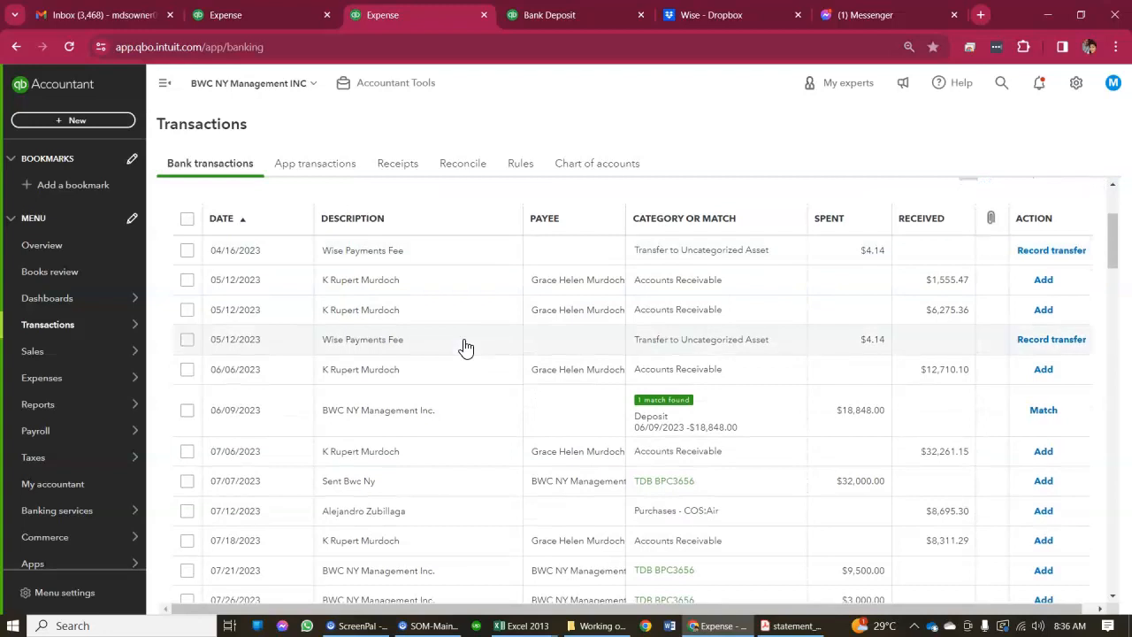
scroll(466, 346, "down", 1)
left_click(444, 420)
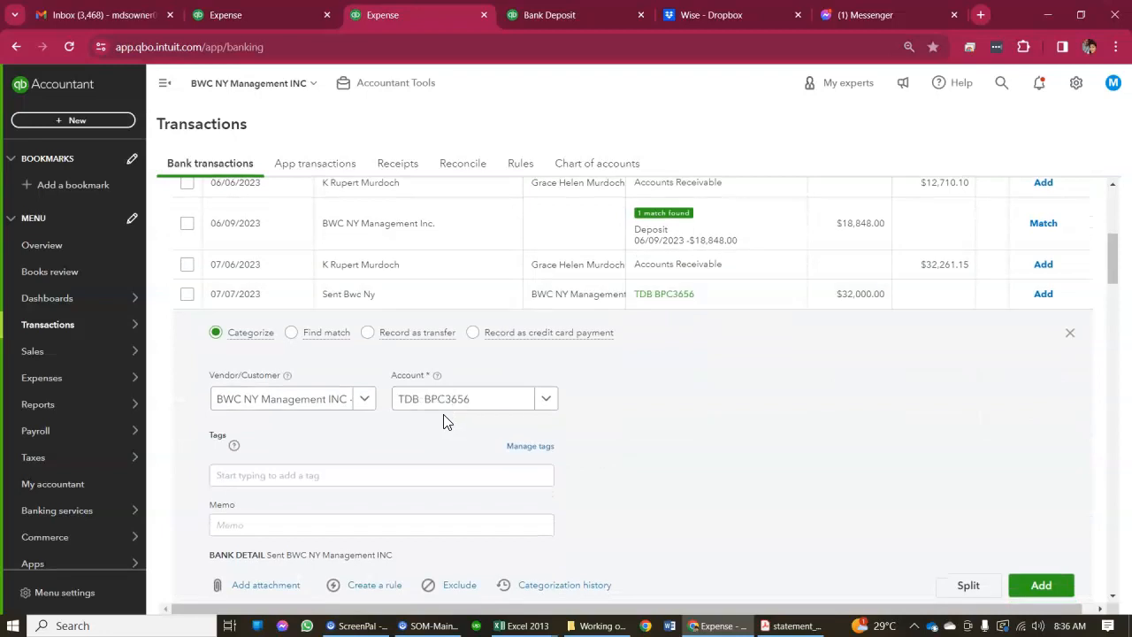
left_click(547, 403)
type("unca")
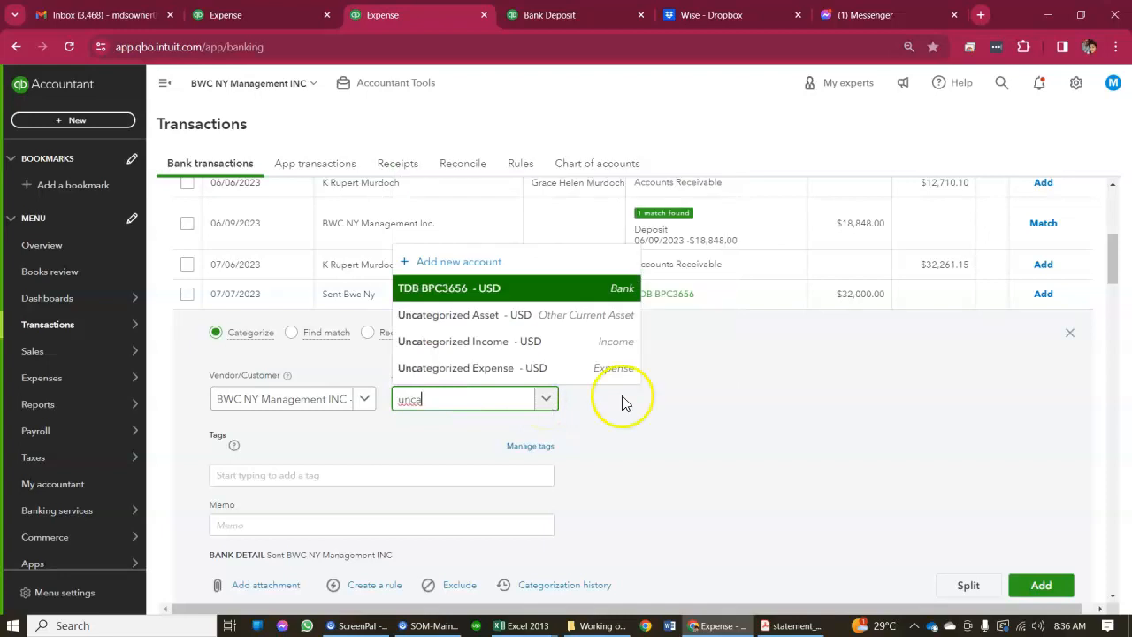
left_click(723, 425)
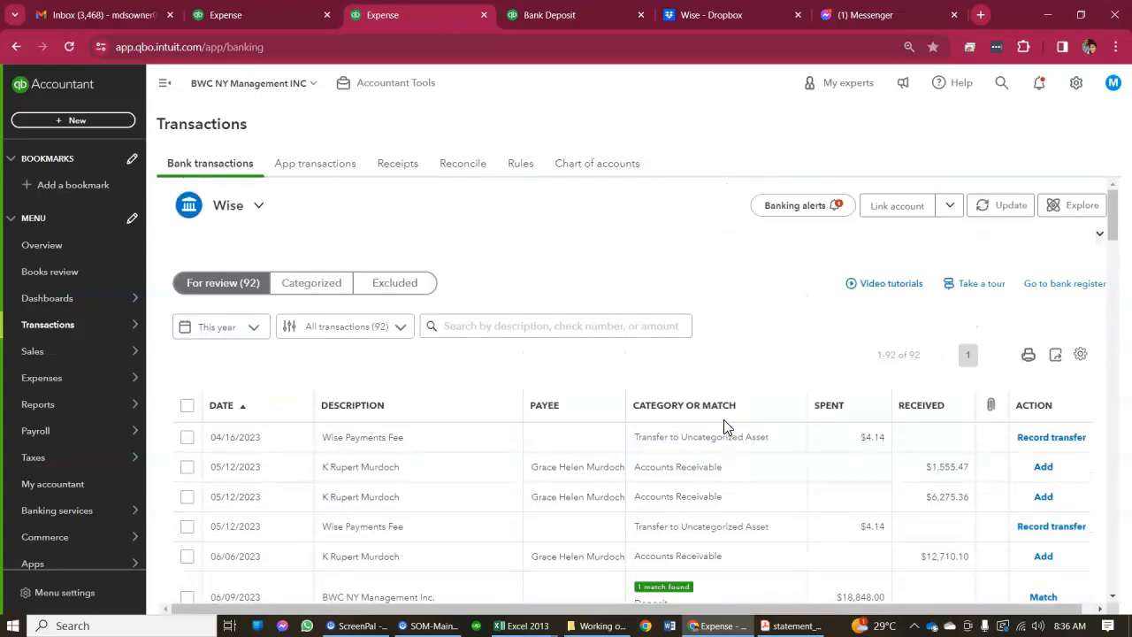
- Look through the categorized Wise transactions for the $9,000.00 entry dated 05/15/2023 recorded as an uncategorized expense
left_click(333, 279)
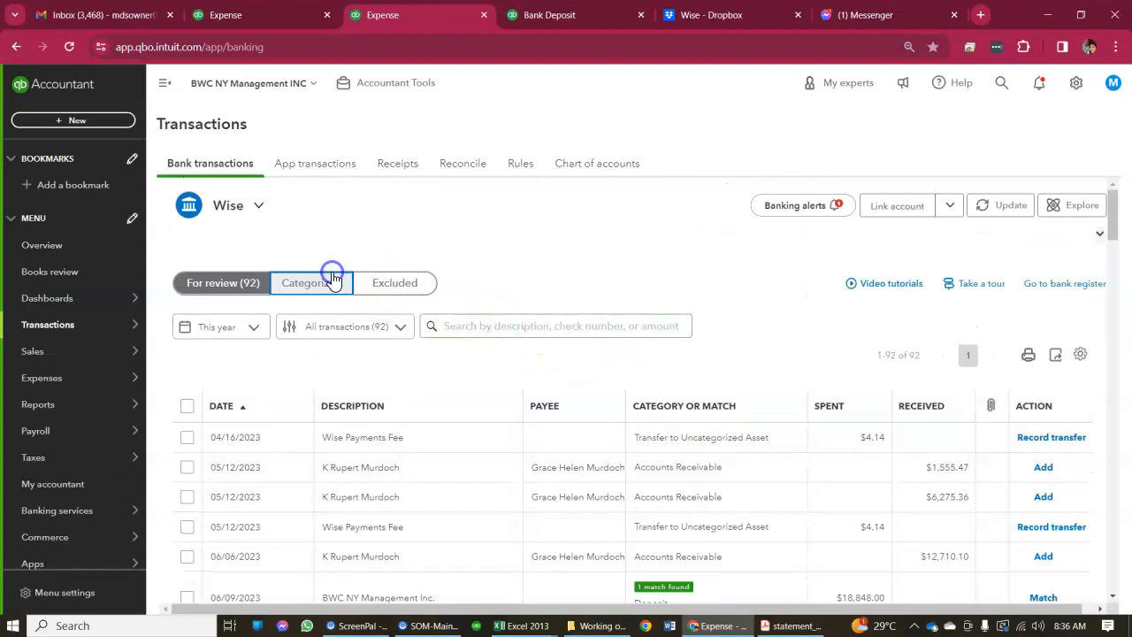
left_click(478, 409)
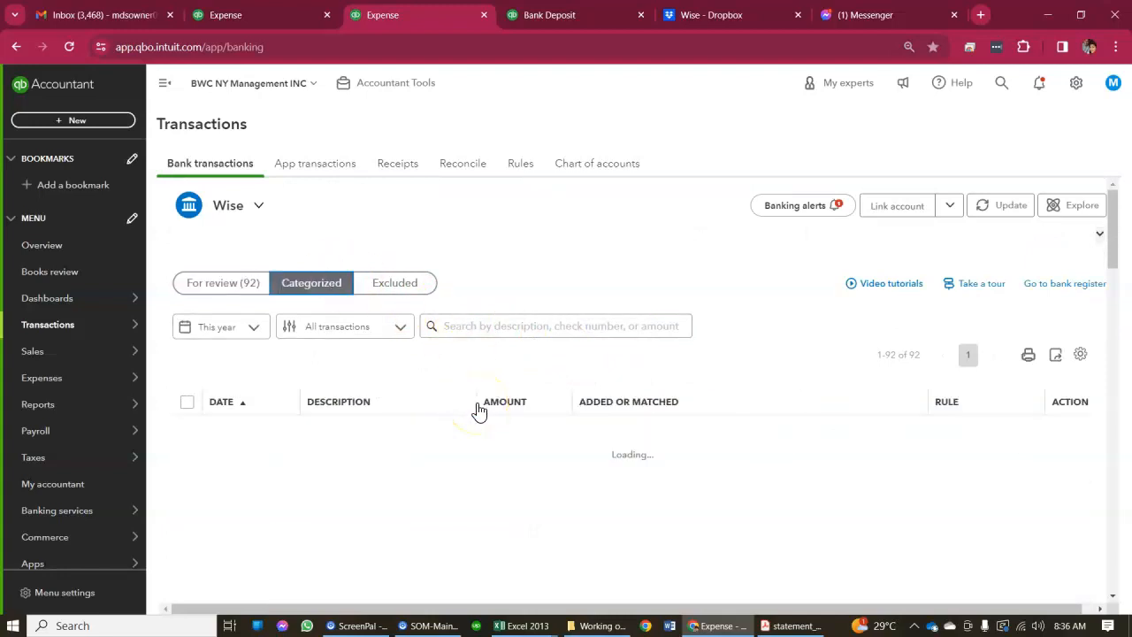
scroll(478, 409, "down", 1)
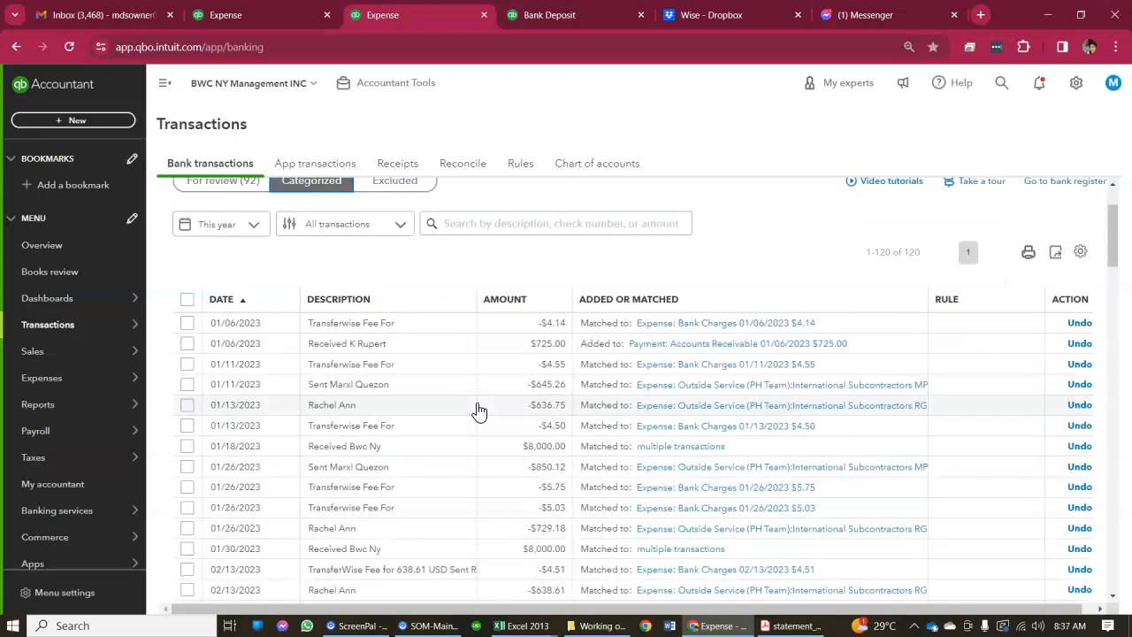
scroll(477, 410, "down", 10)
scroll(478, 409, "down", 5)
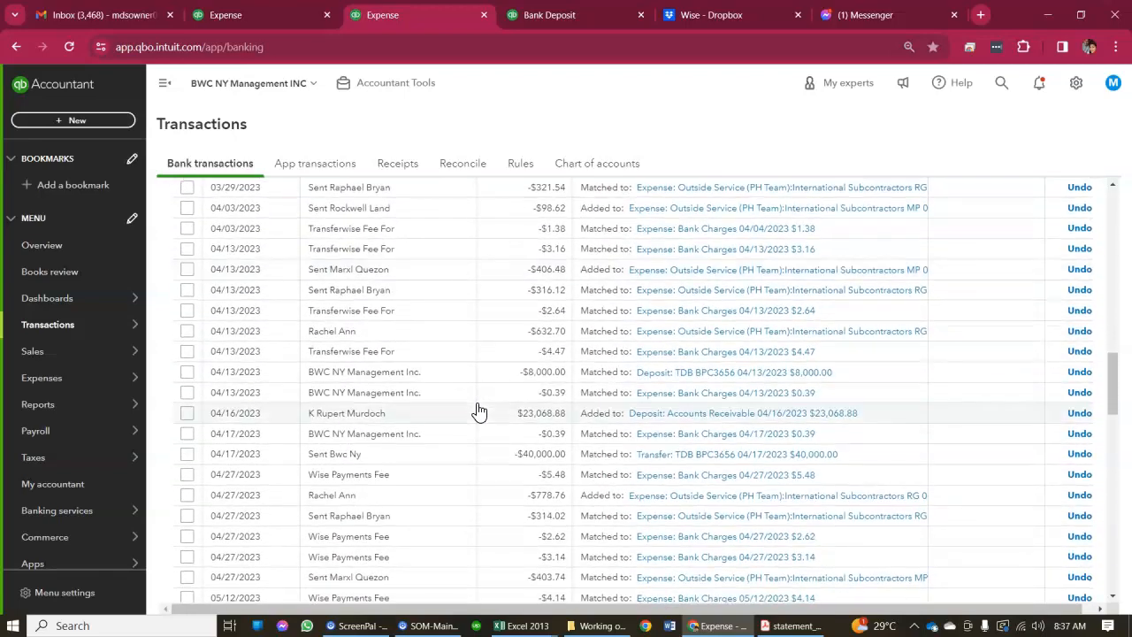
scroll(478, 410, "up", 5)
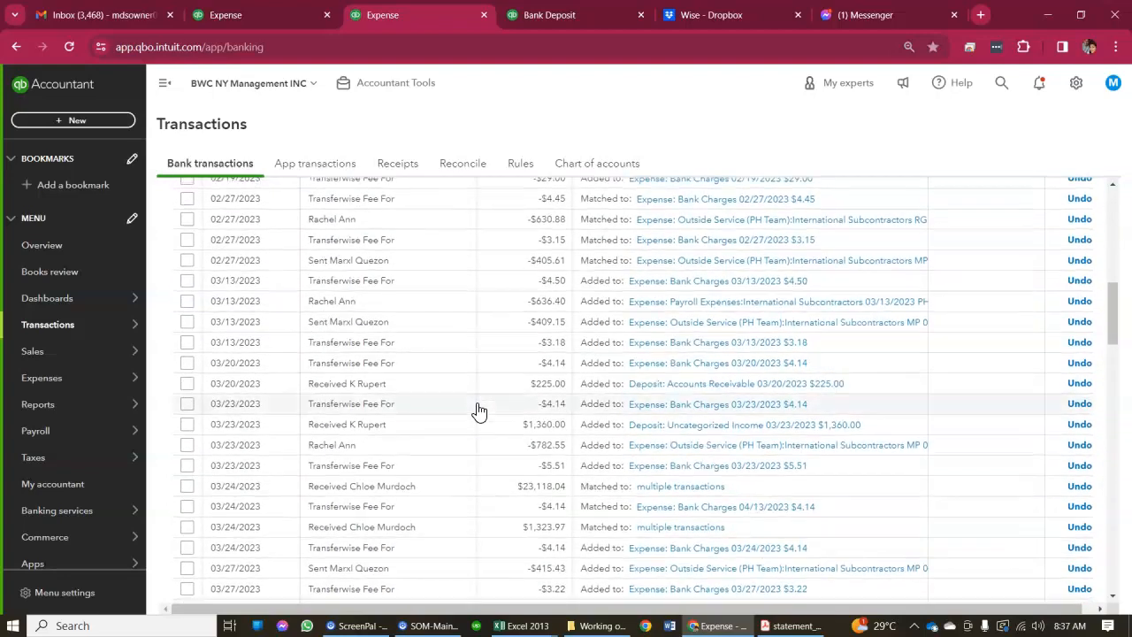
scroll(477, 410, "down", 8)
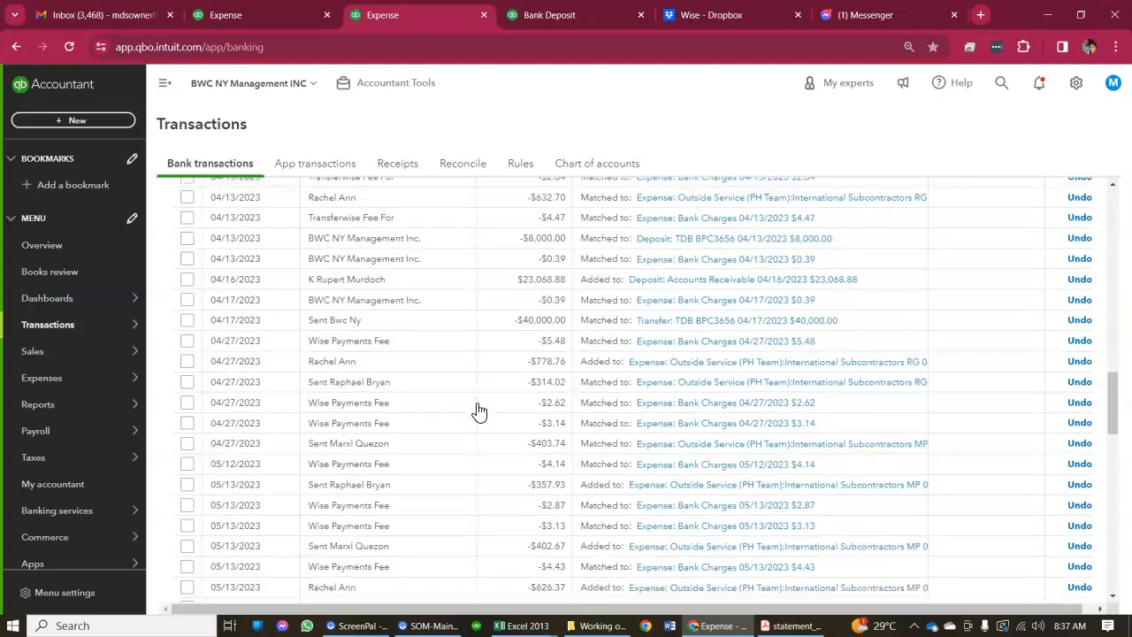
scroll(477, 410, "down", 5)
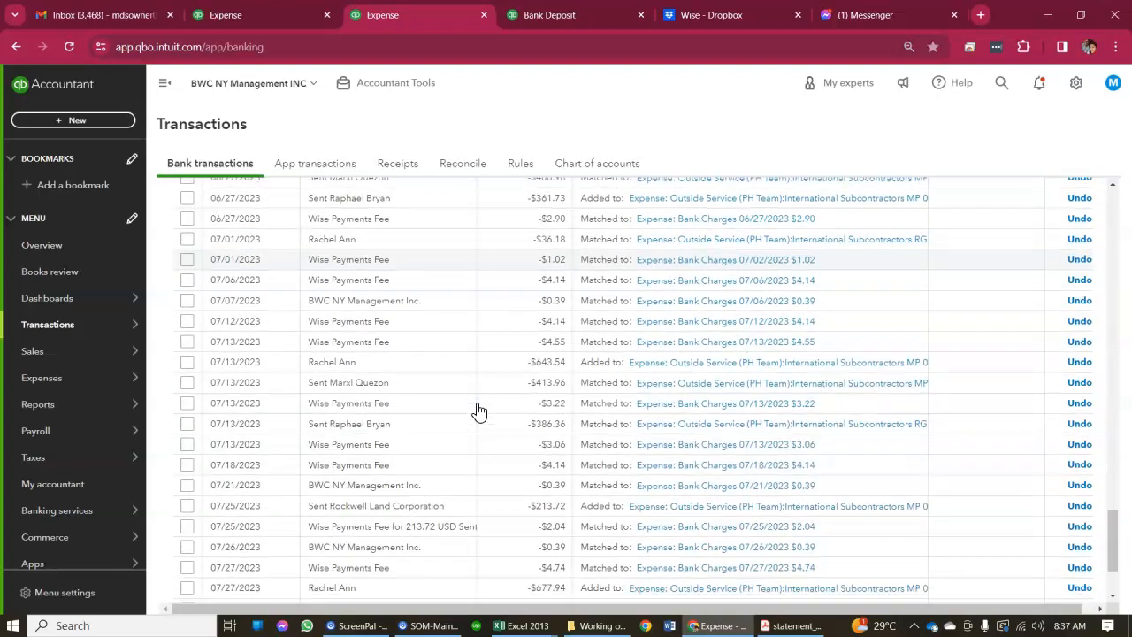
scroll(478, 409, "down", 2)
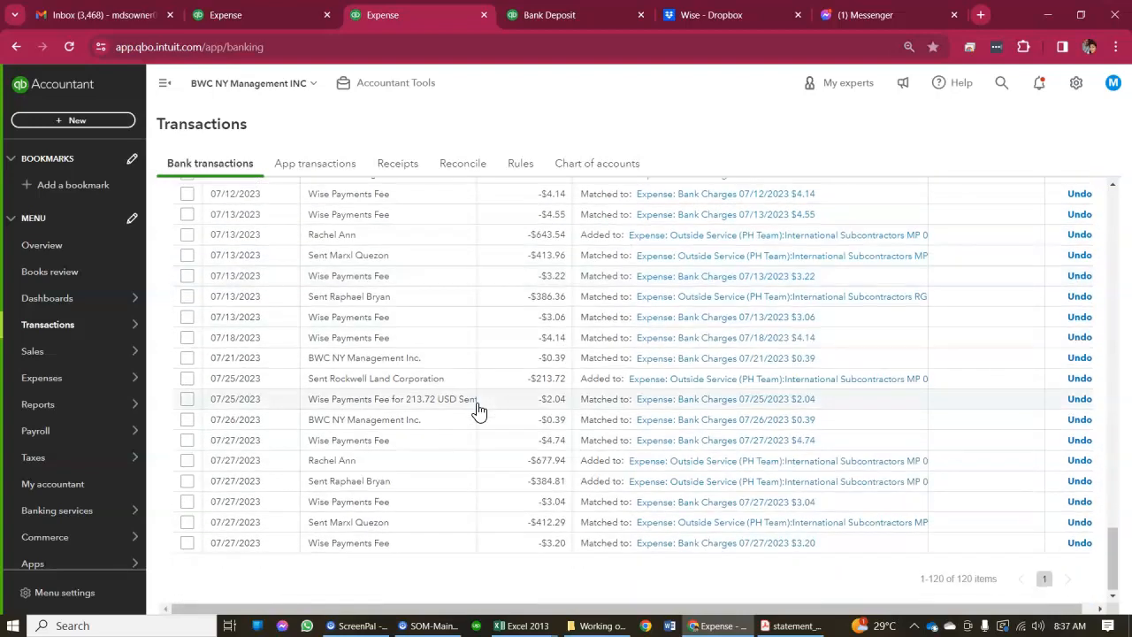
scroll(477, 410, "up", 10)
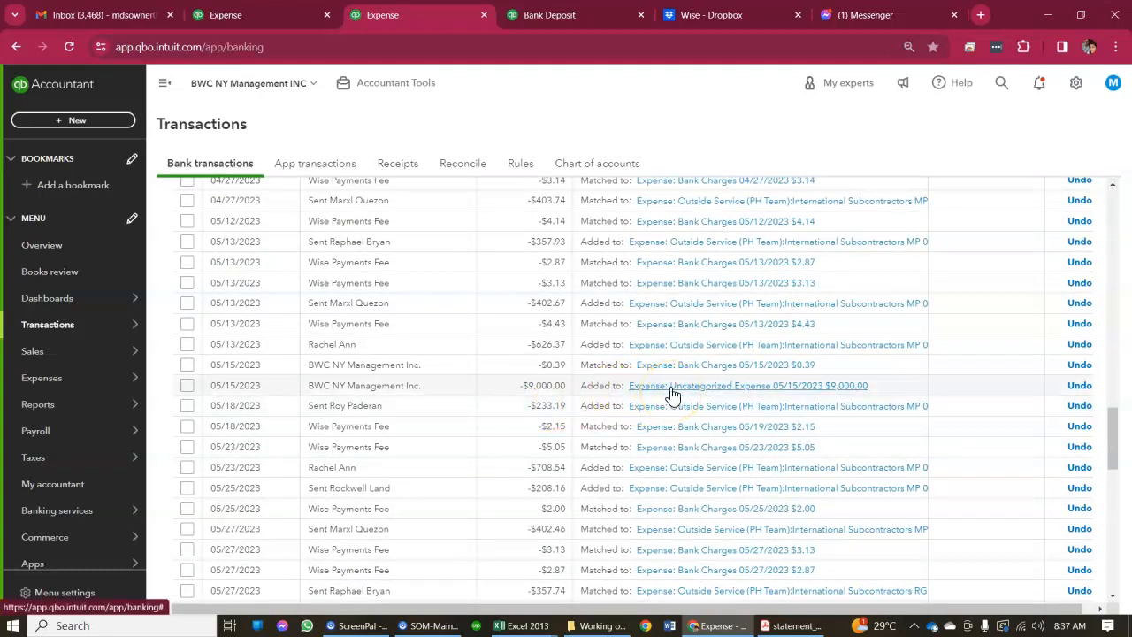
- Open the $9,000.00 deposit dated 05/15/2023 from the amount search results and check its bank account and the source of its funds
left_click(531, 12)
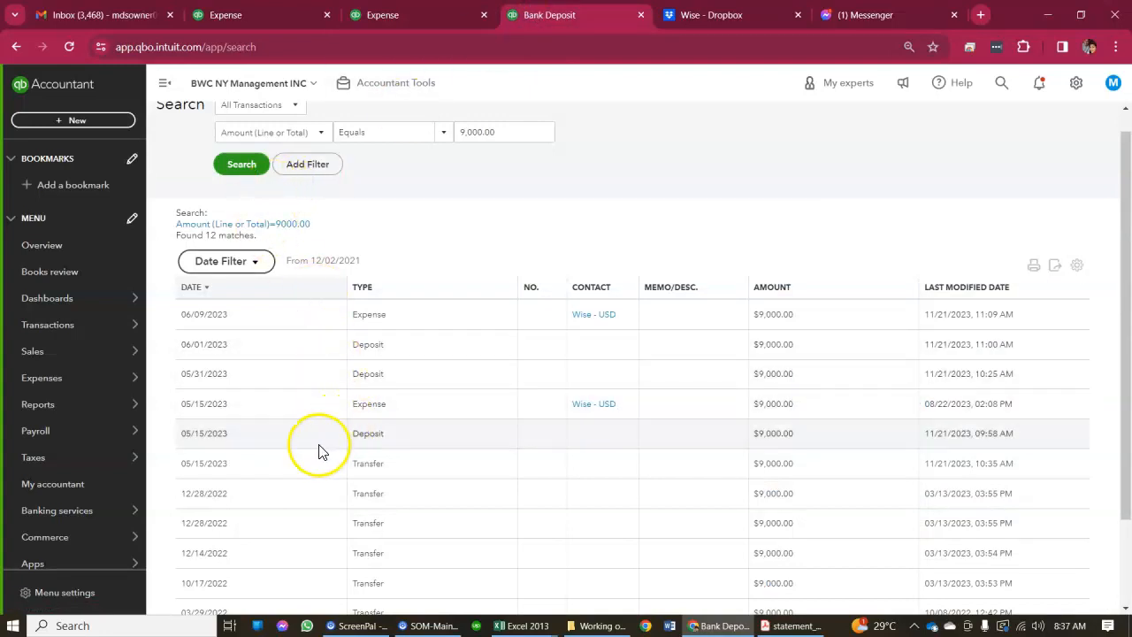
left_click(296, 446)
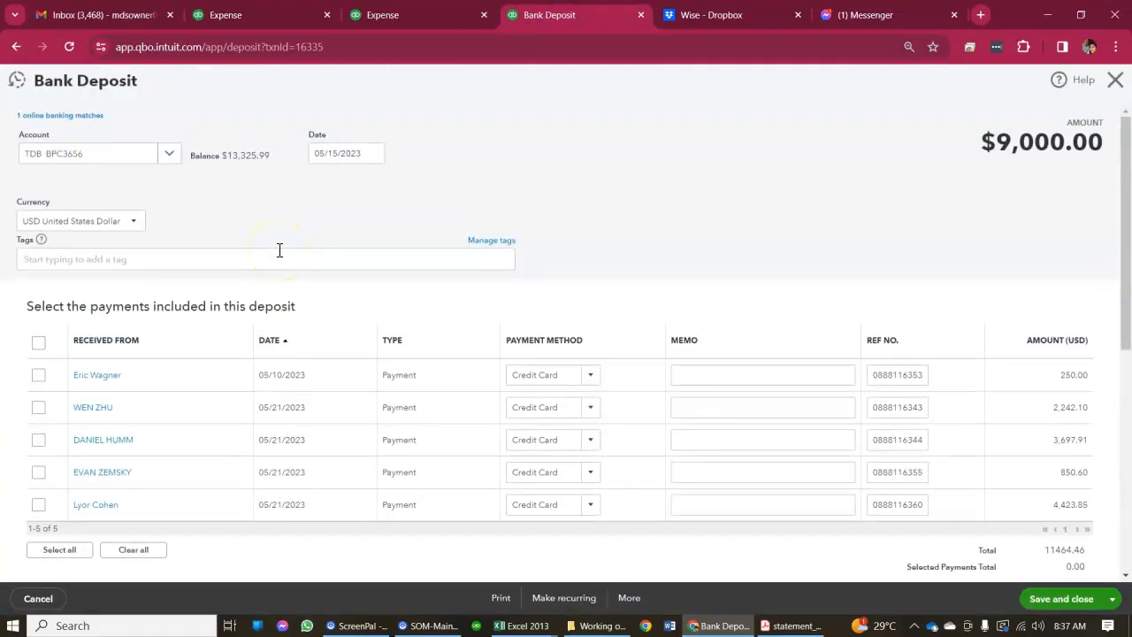
scroll(279, 250, "down", 4)
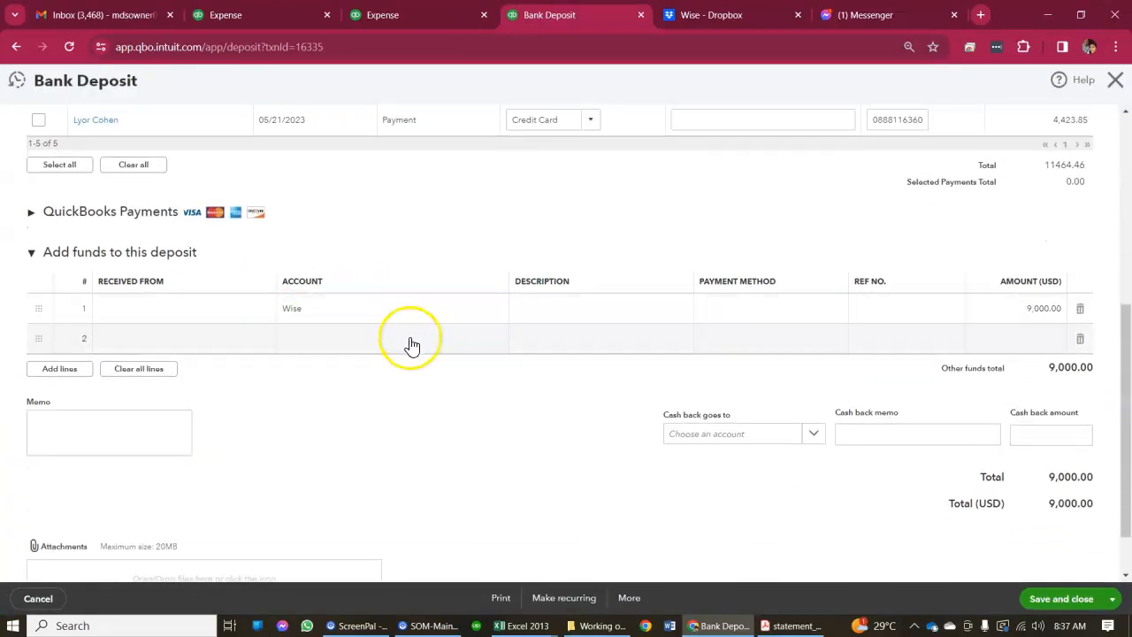
scroll(411, 345, "up", 5)
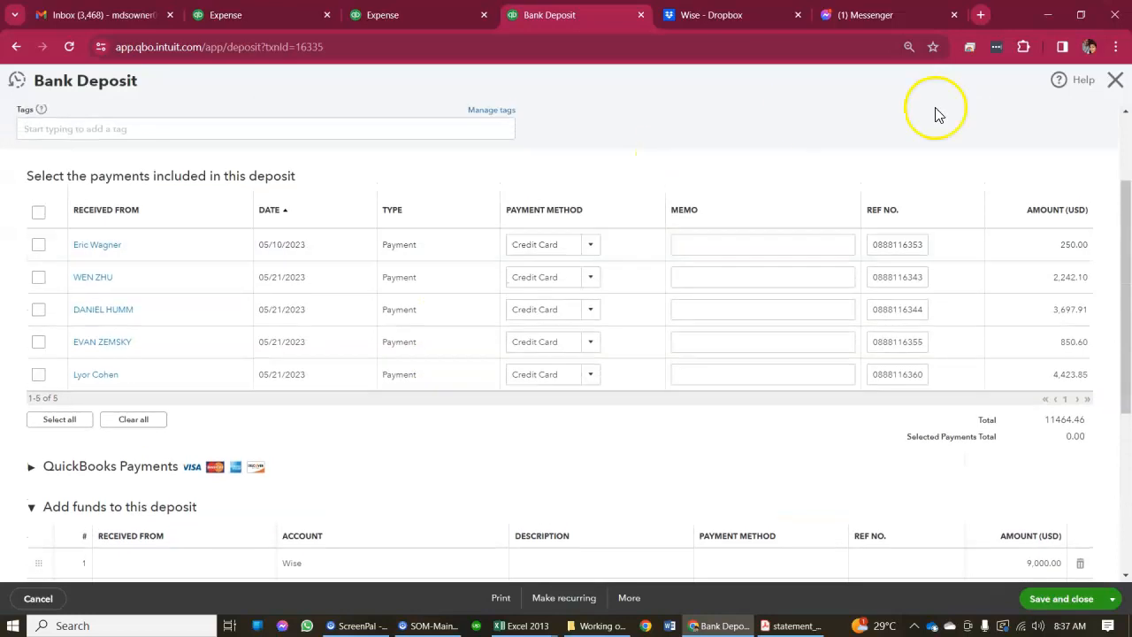
- Open the $9,000.00 uncategorized expense dated 05/15/2023 from the categorized Wise transactions and delete it
left_click(435, 18)
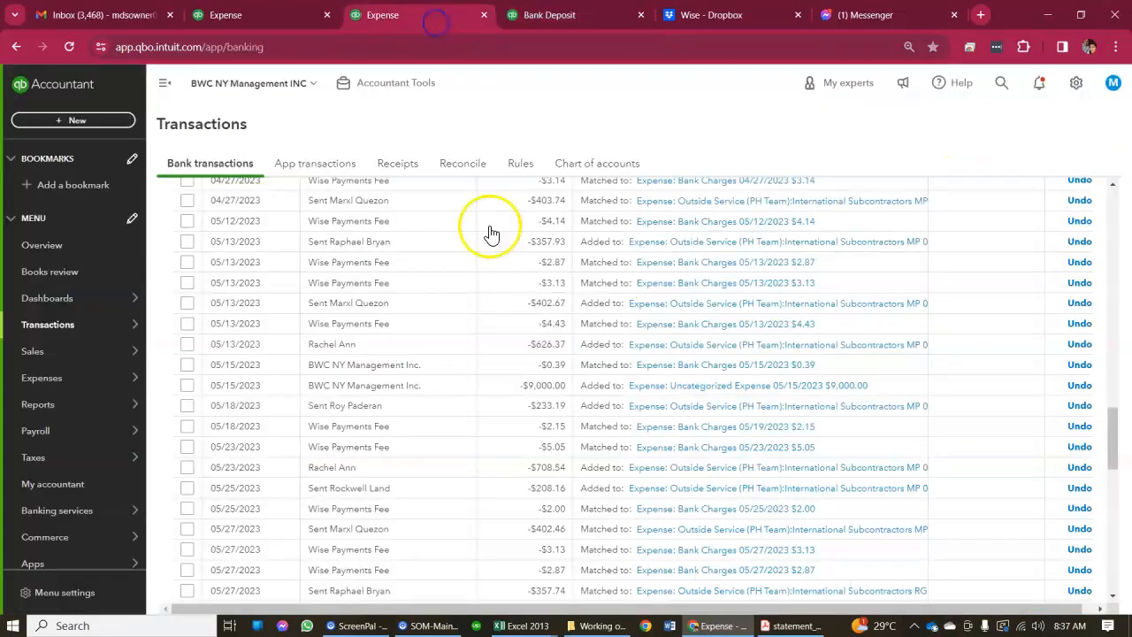
left_click(648, 388)
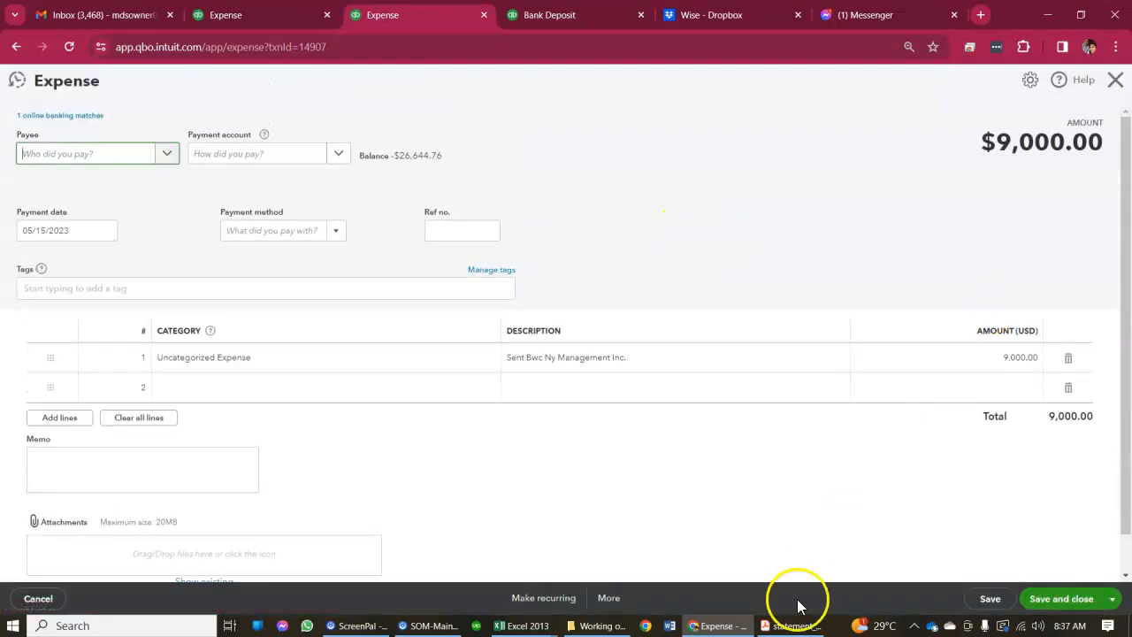
left_click(609, 605)
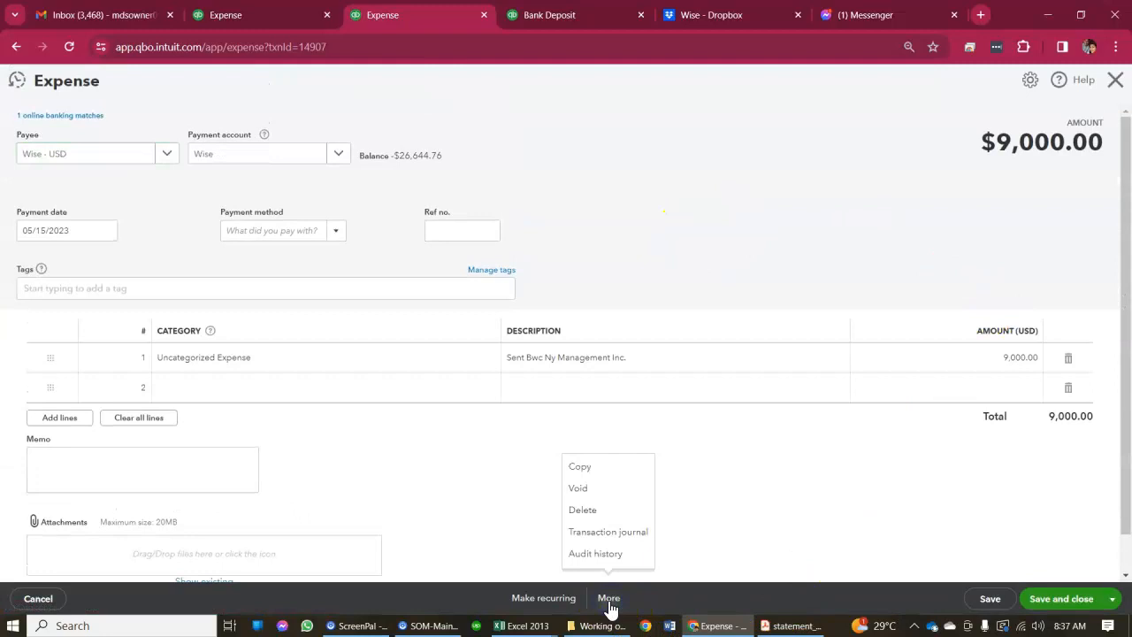
left_click(582, 517)
left_click(646, 375)
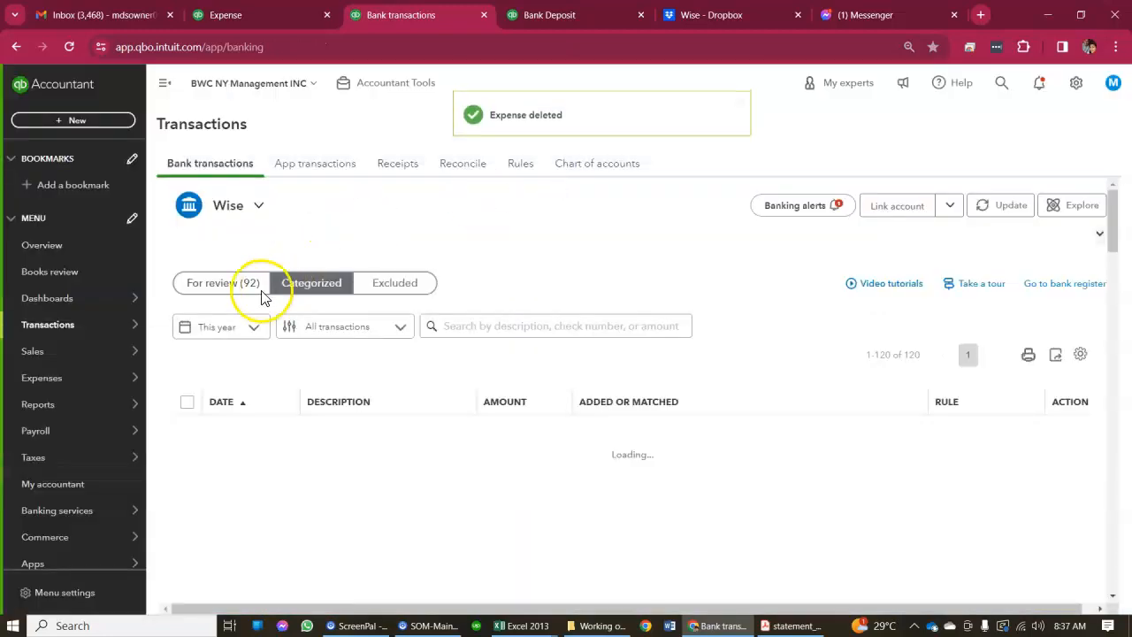
- Match the $9,000.00 outgoing Wise entry dated 05/15/2023 to the $9,000.00 deposit of the same date and save the match
left_click(219, 291)
left_click(246, 290)
left_click(227, 290)
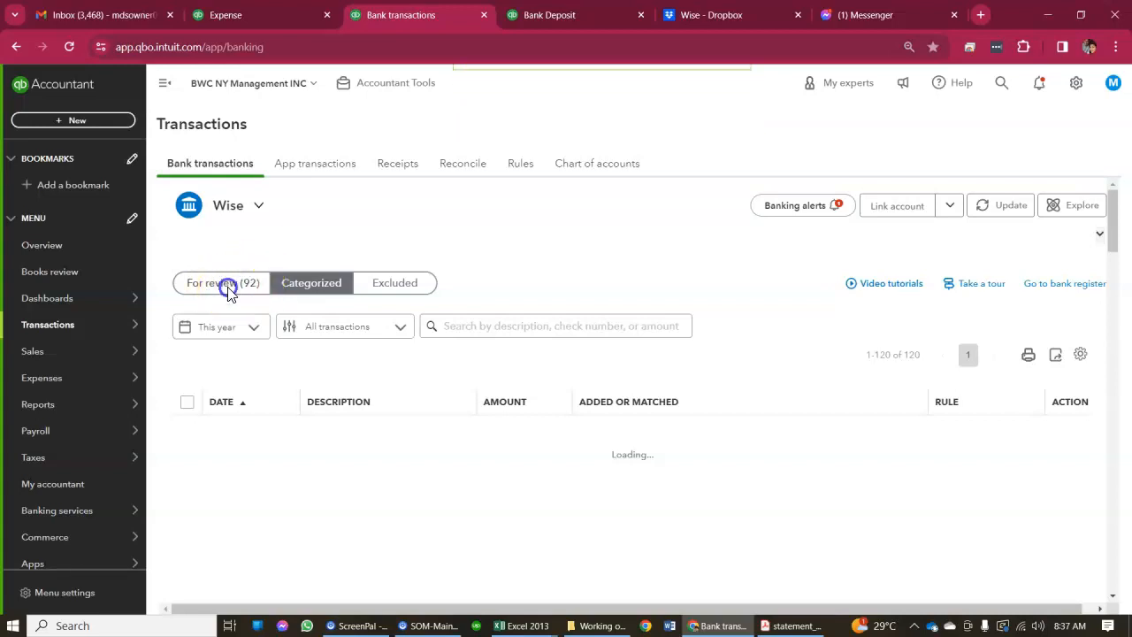
mouse_move(44, 537)
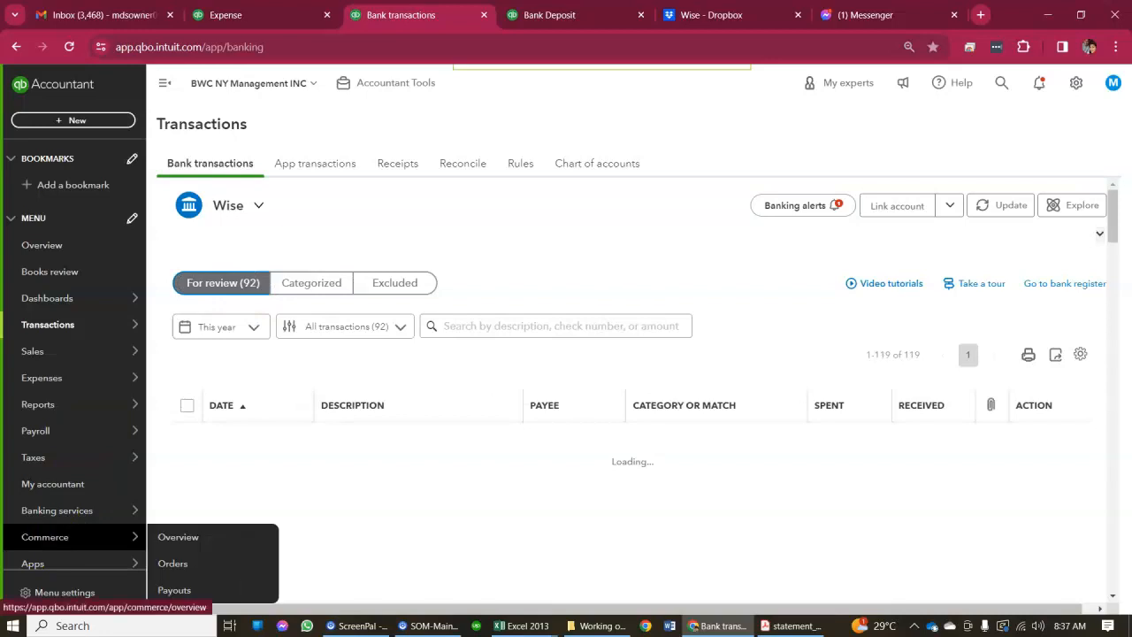
scroll(372, 433, "down", 1)
left_click(442, 478)
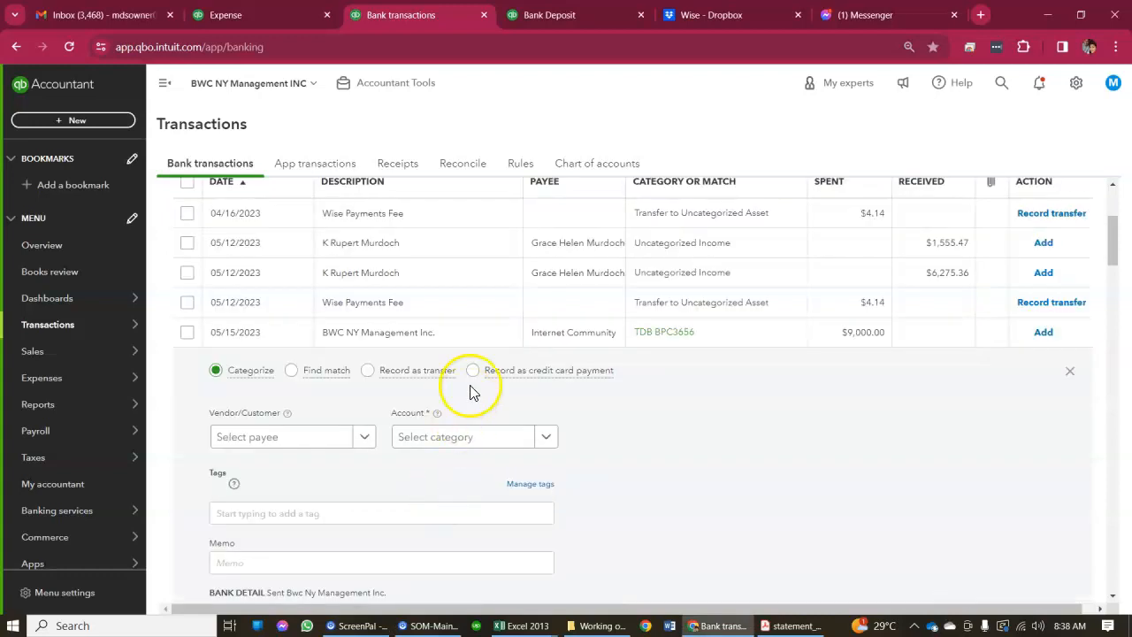
left_click(291, 372)
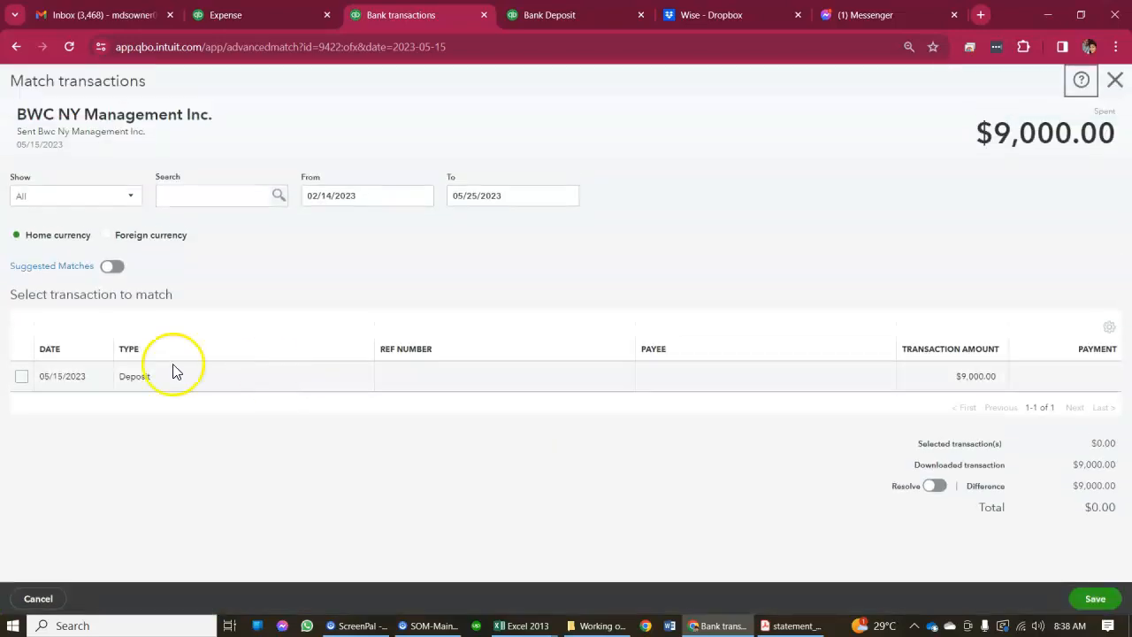
left_click(21, 376)
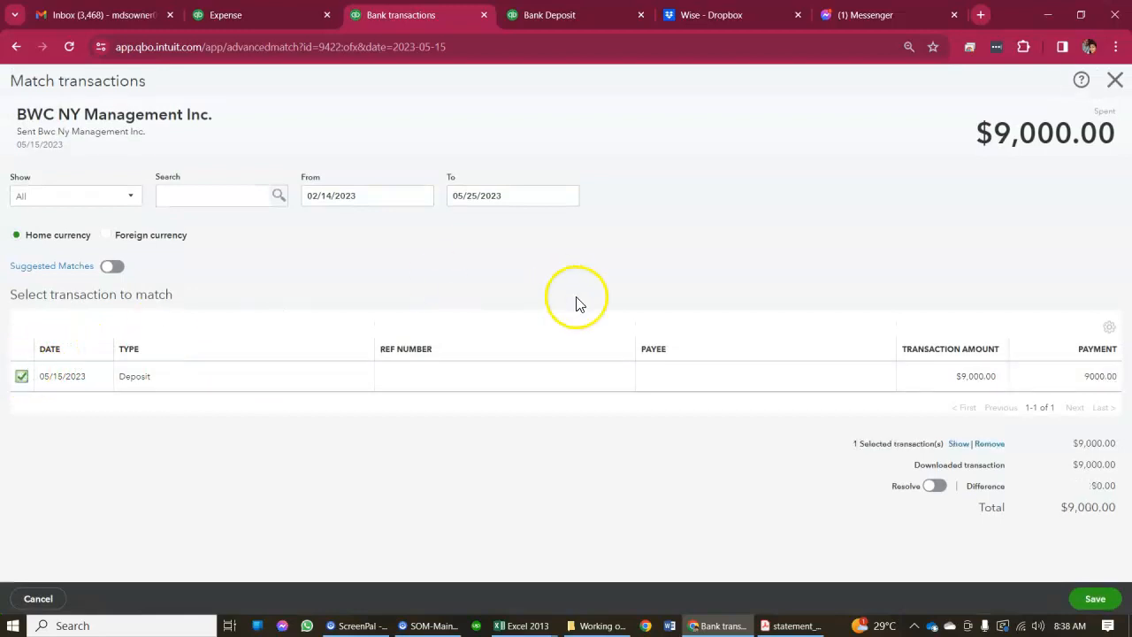
left_click(1083, 601)
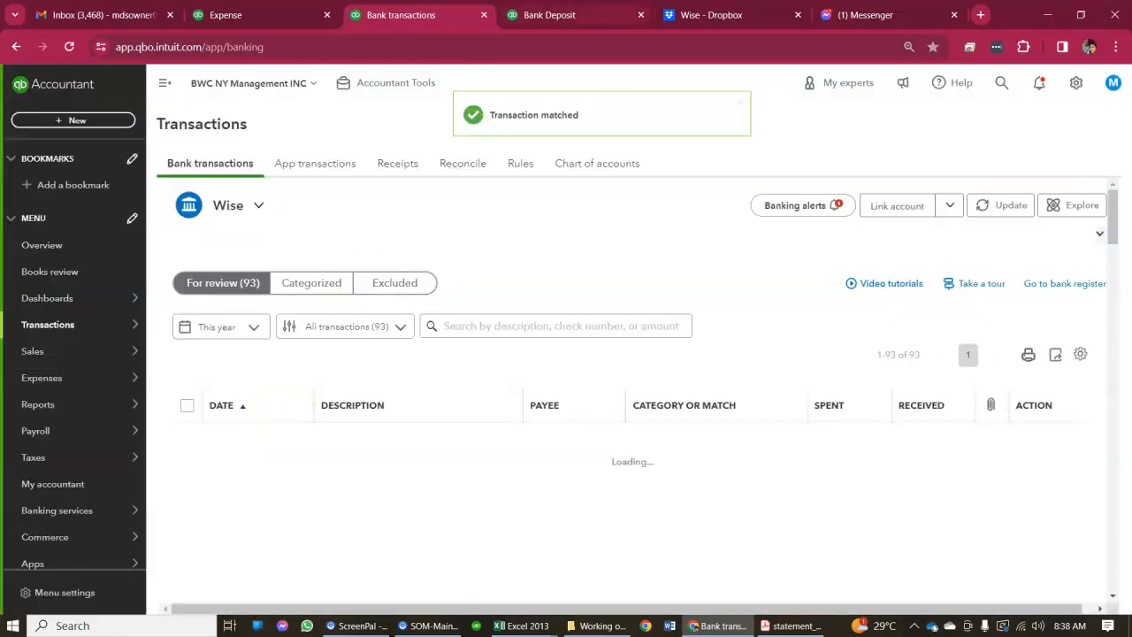
- Search all transactions for an amount equal to 32000
left_click(566, 15)
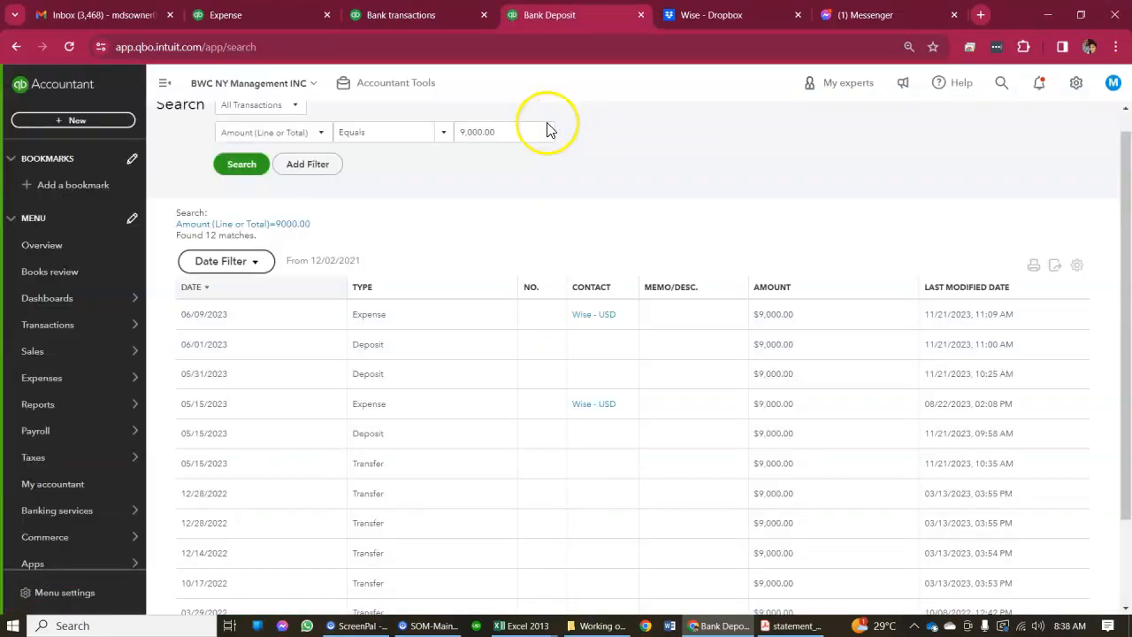
left_click(529, 137)
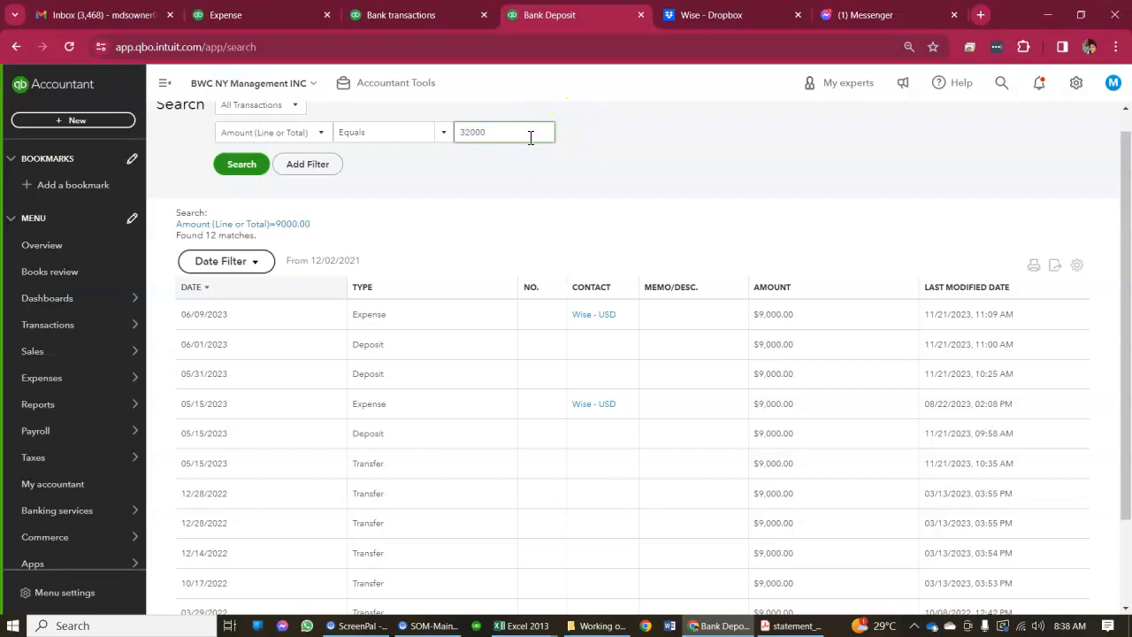
type("32000")
key("Return")
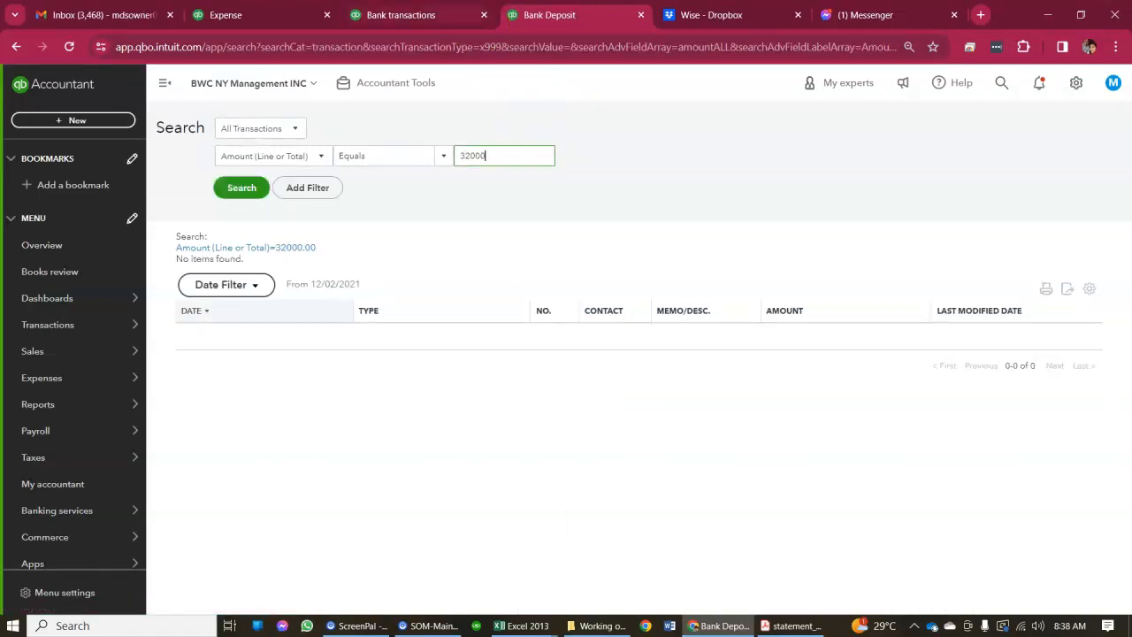
- Open the $8,695.30 receipt dated 07/12/2023 in the transactions for review and check its payee and account choices
left_click(407, 15)
scroll(428, 291, "down", 3)
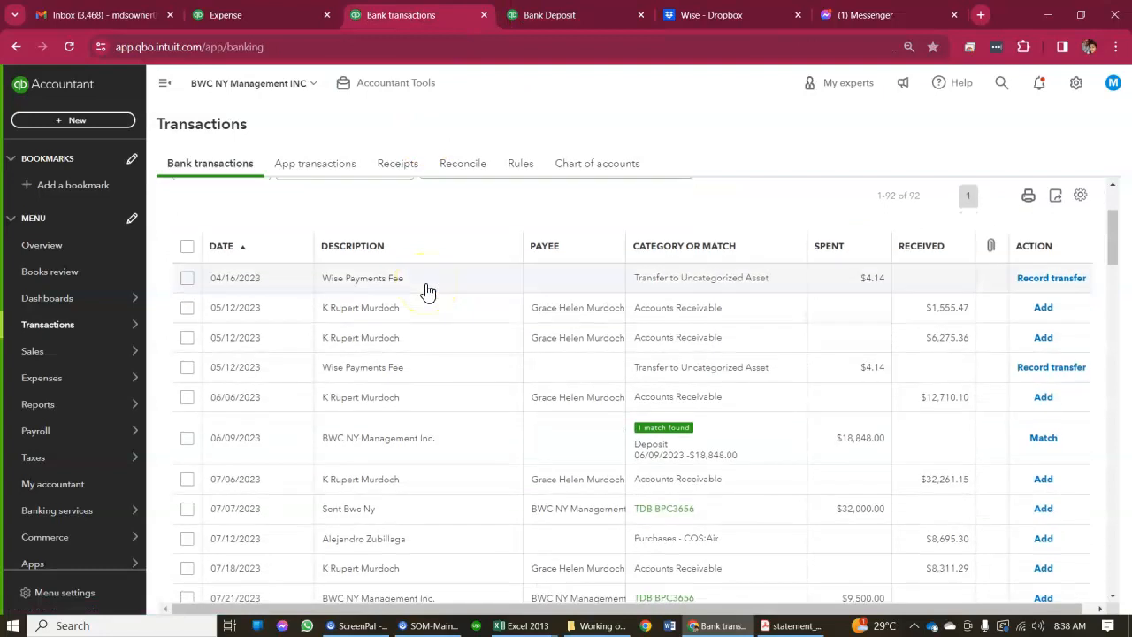
scroll(588, 519, "down", 1)
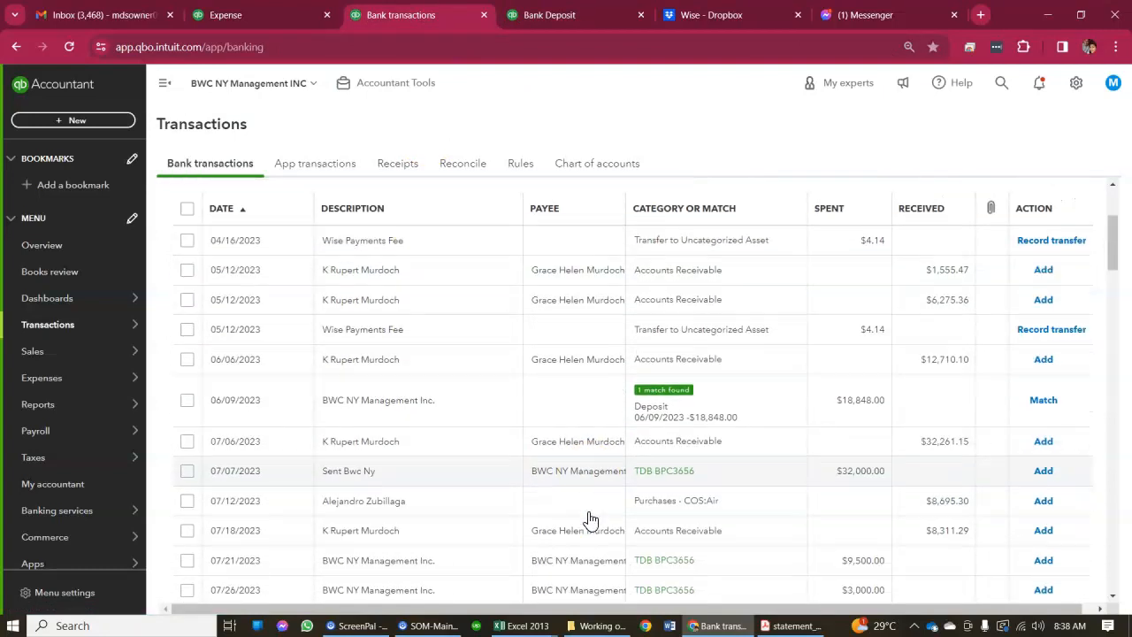
scroll(489, 463, "down", 1)
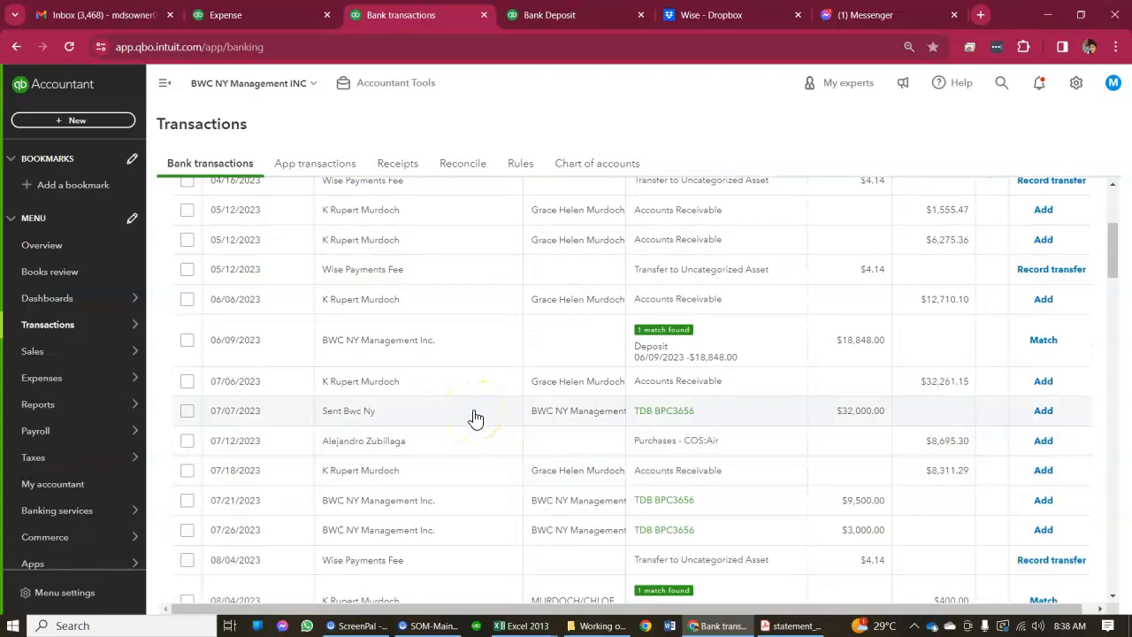
left_click(448, 432)
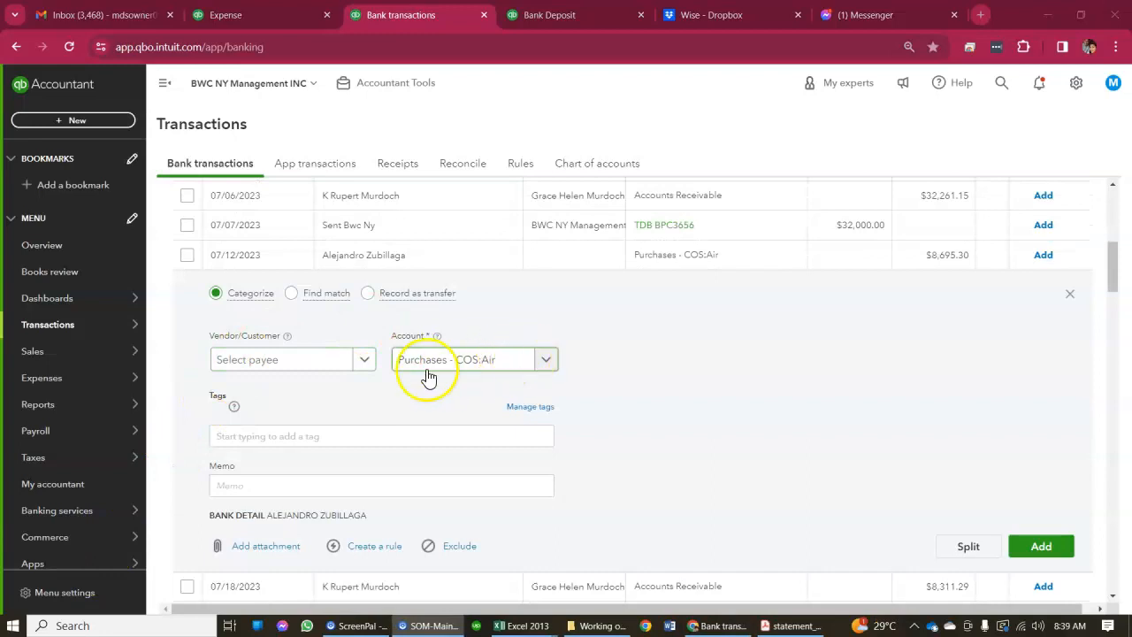
left_click(329, 369)
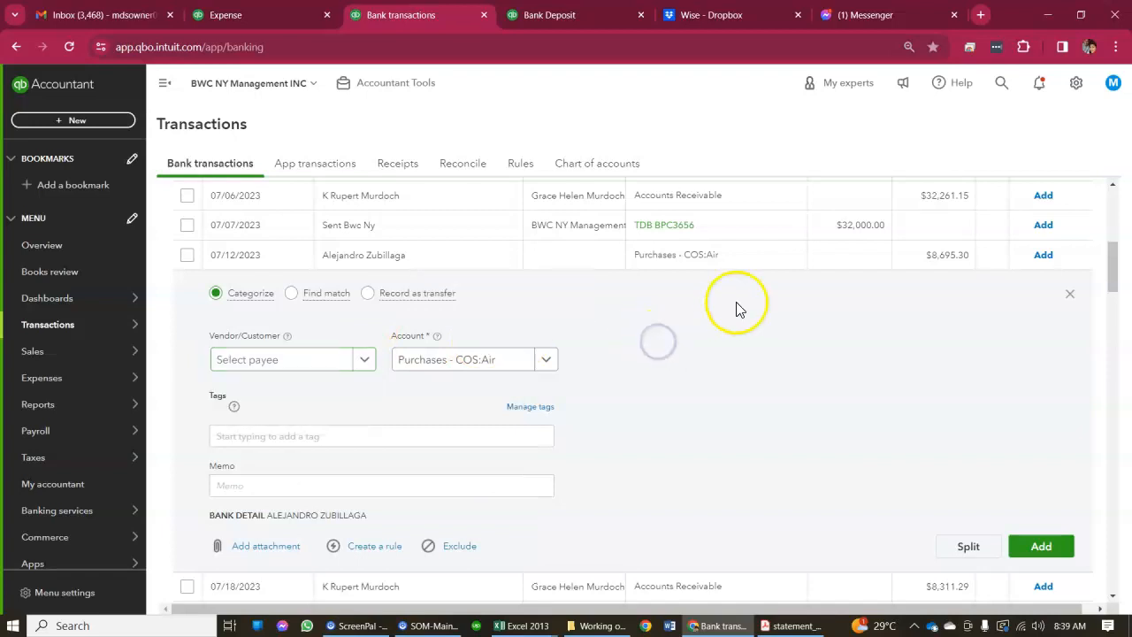
left_click(652, 369)
scroll(653, 372, "down", 1)
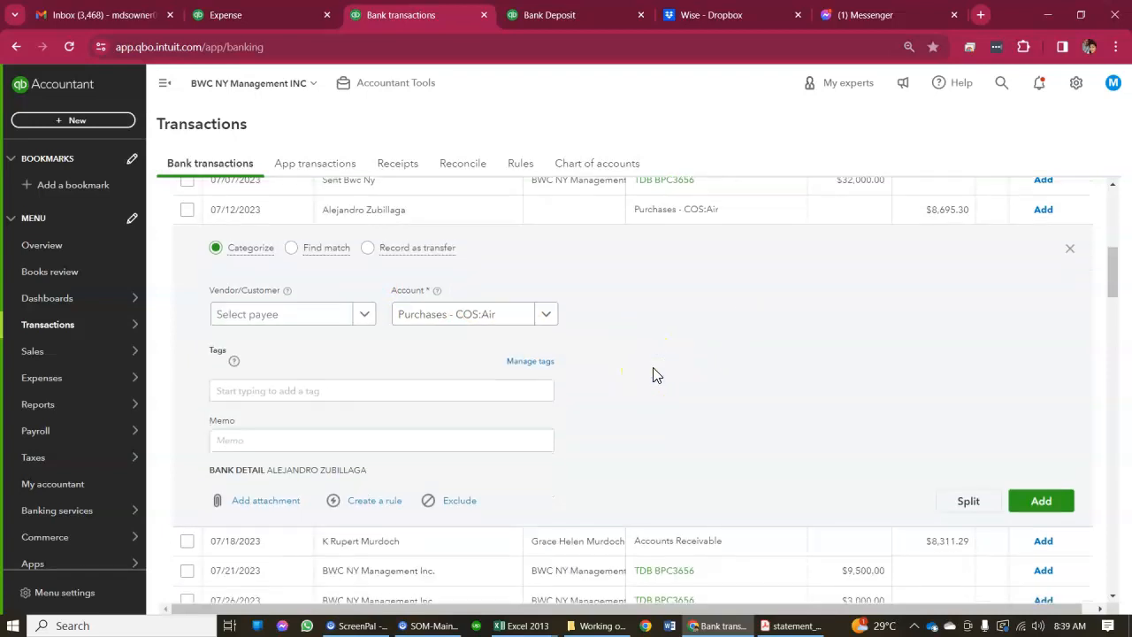
left_click(542, 316)
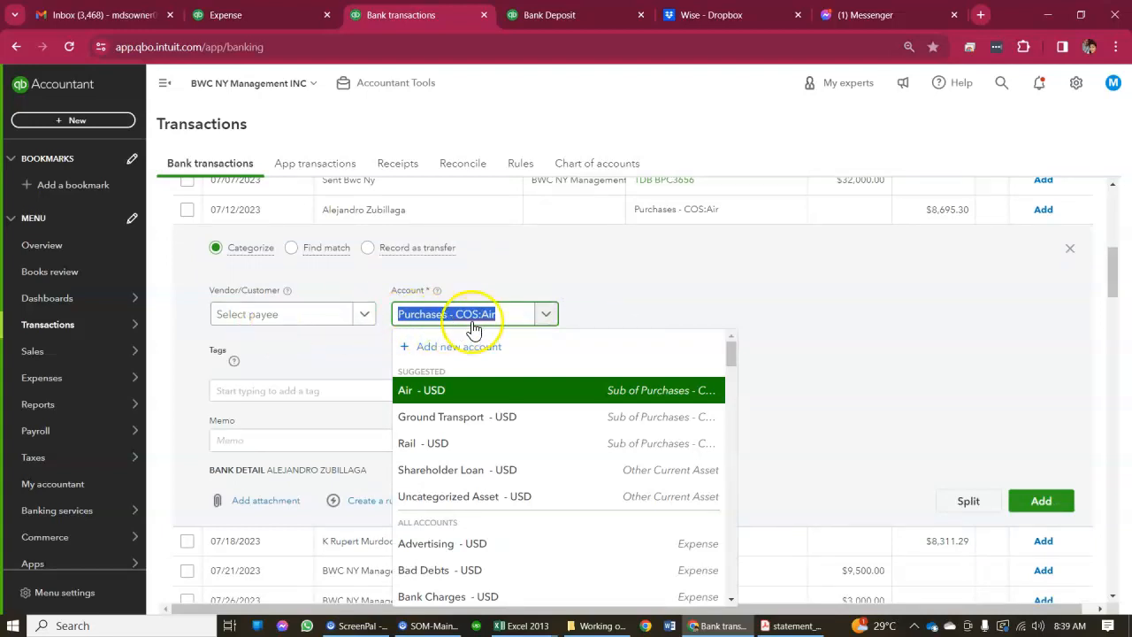
left_click(704, 247)
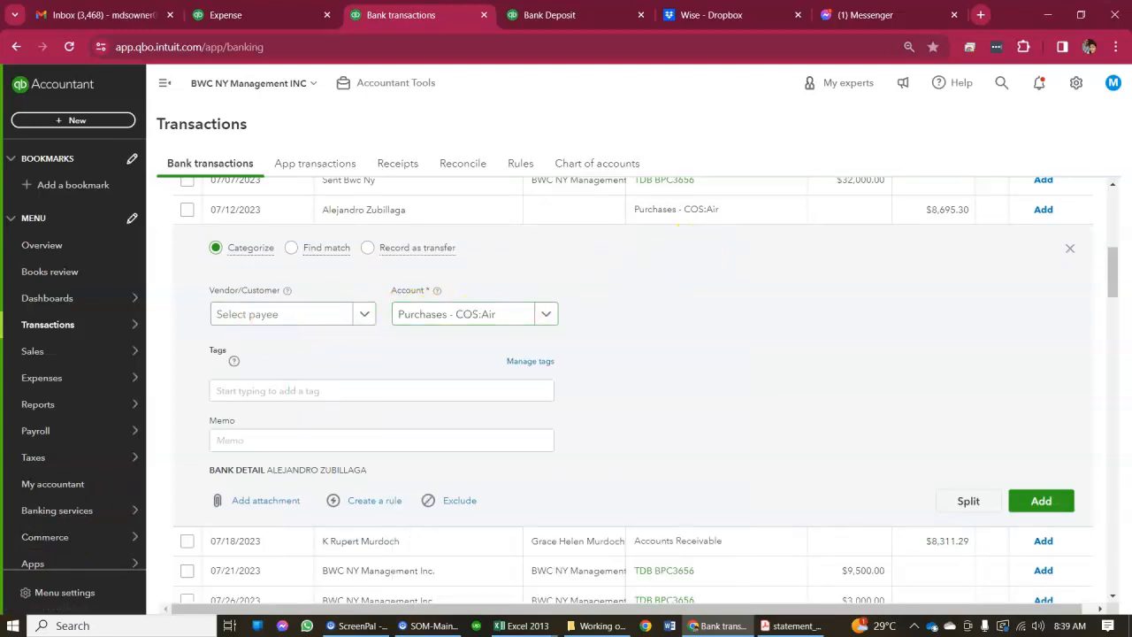
- Find the $9,500.00 outgoing entry dated 07/21/2023, search all transactions for the amount 9500, and open the resulting transfer
scroll(283, 395, "down", 3)
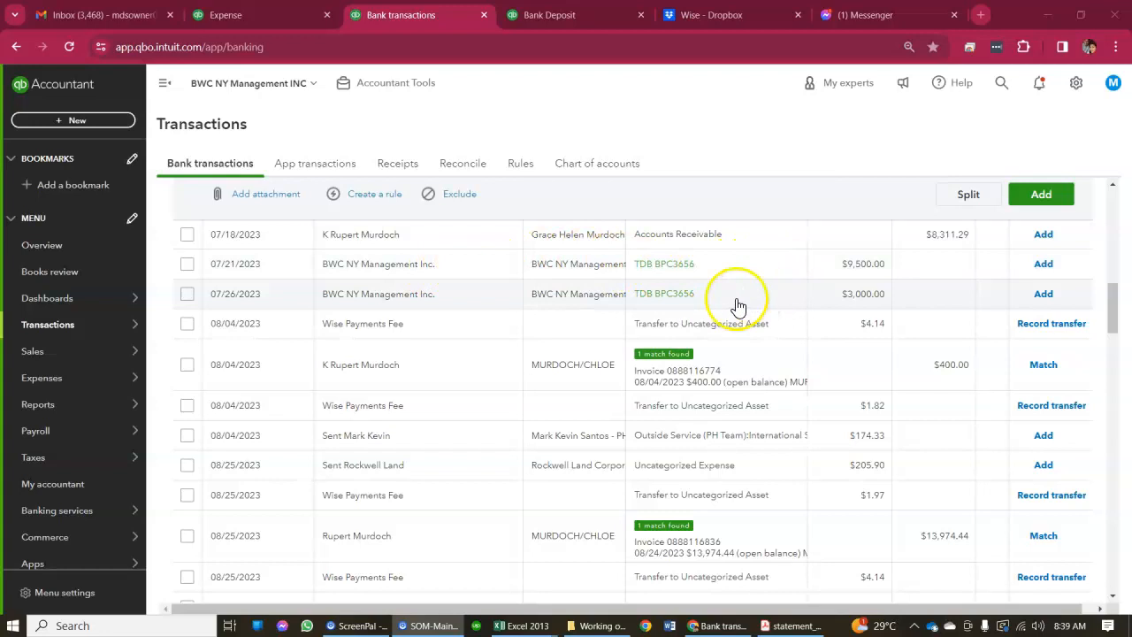
scroll(737, 307, "up", 1)
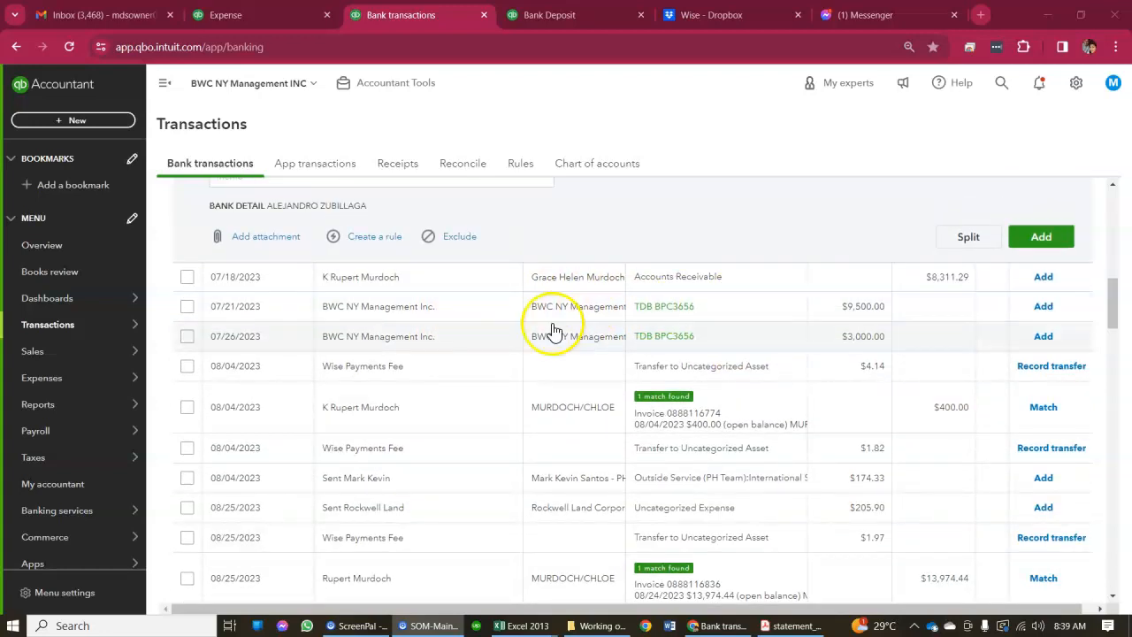
left_click(585, 15)
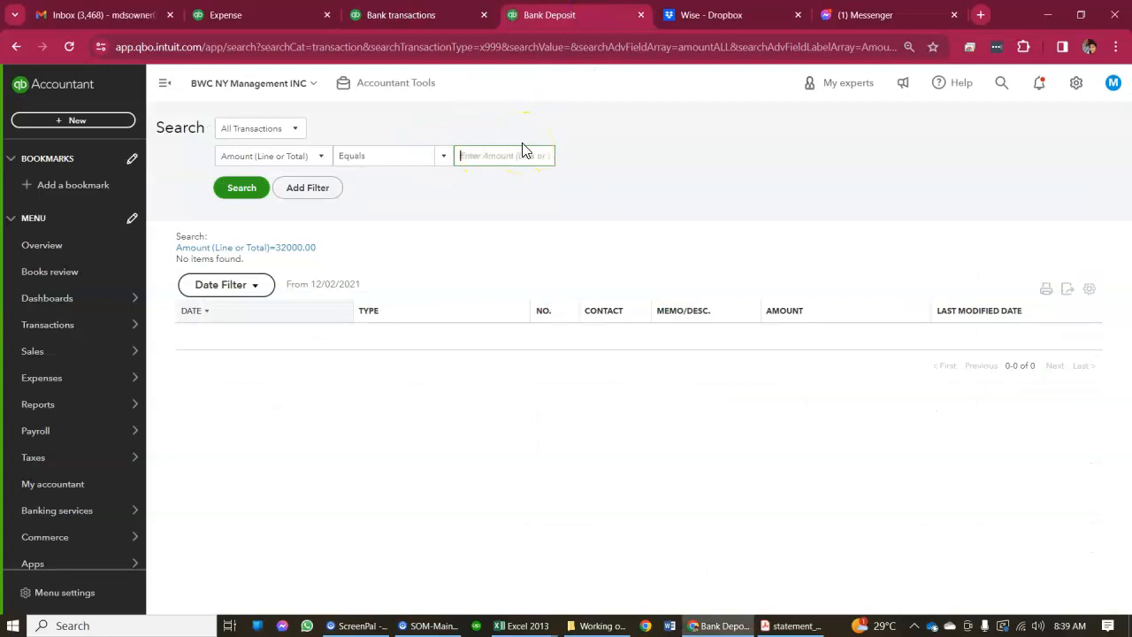
key("Return")
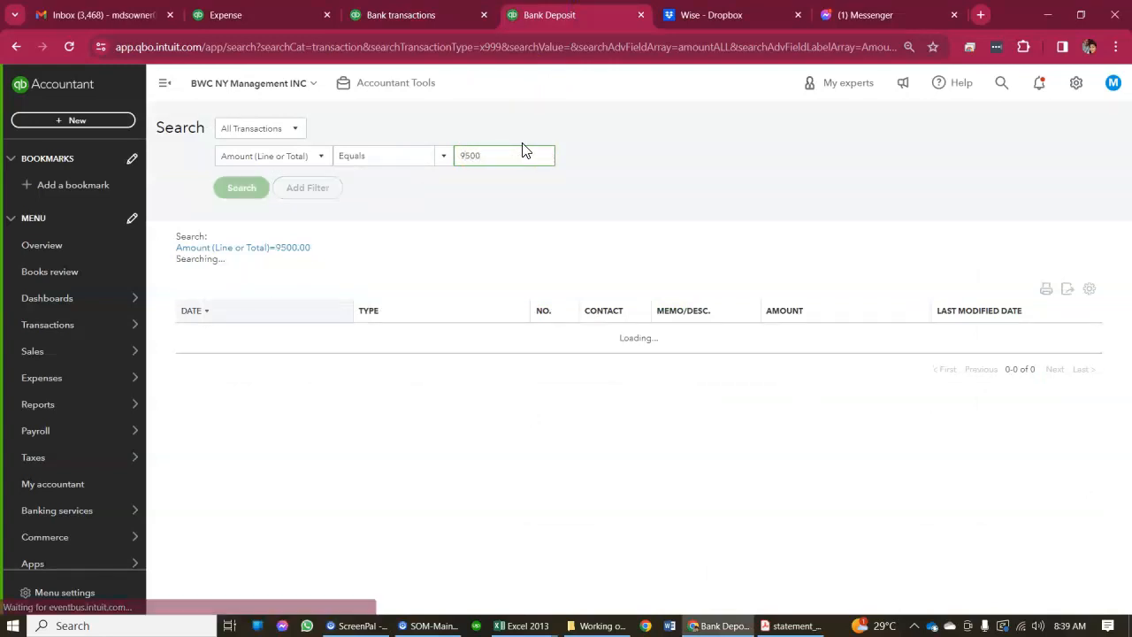
left_click(370, 336)
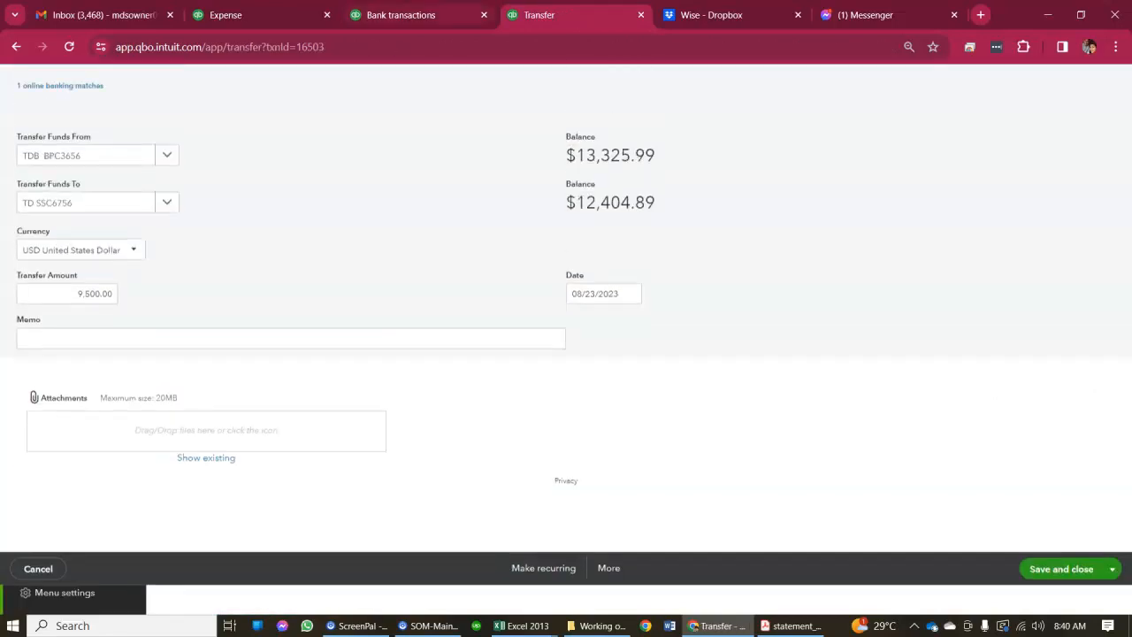
- Compare the 9,500.00 transfer dated 08/23/2023 with the Wise transactions for review and inspect its online banking match
left_click(394, 15)
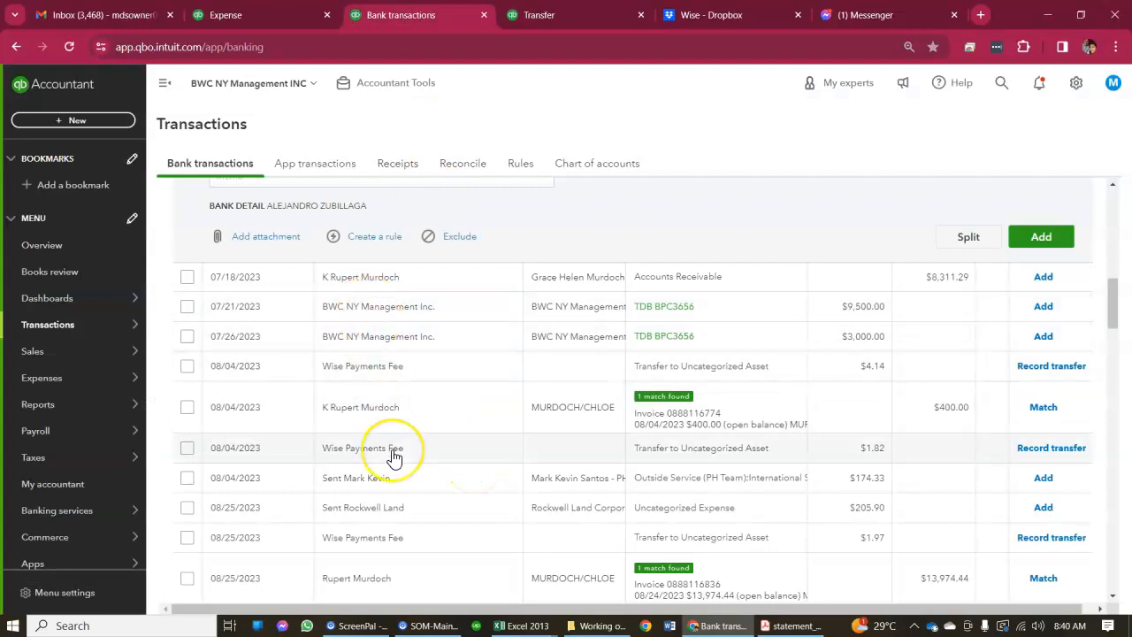
scroll(392, 455, "down", 2)
scroll(395, 457, "down", 4)
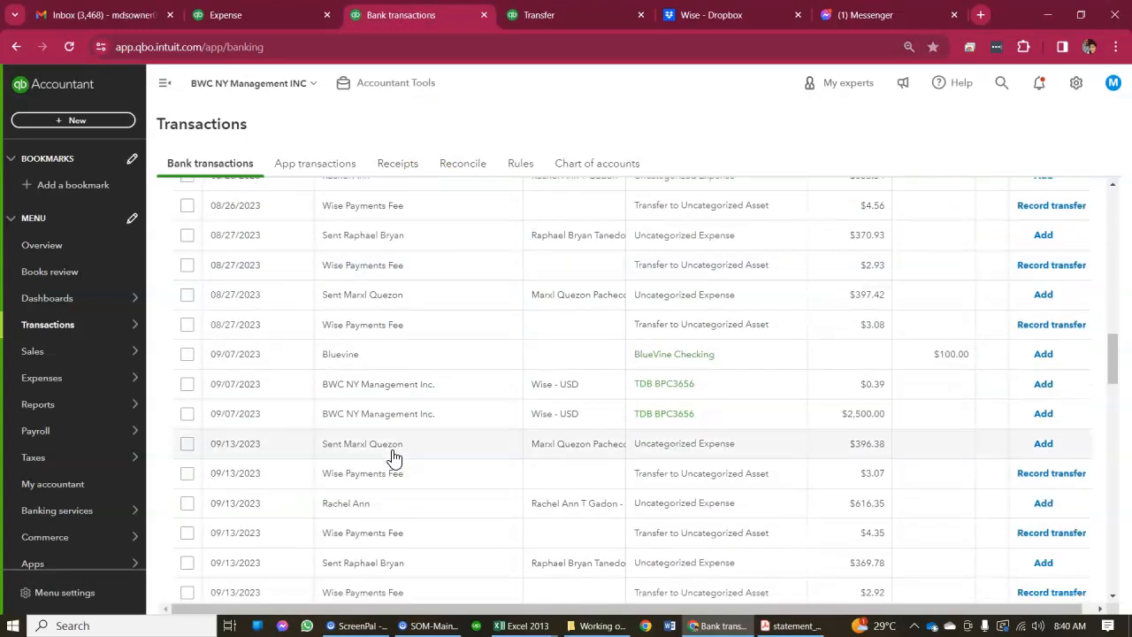
left_click(542, 15)
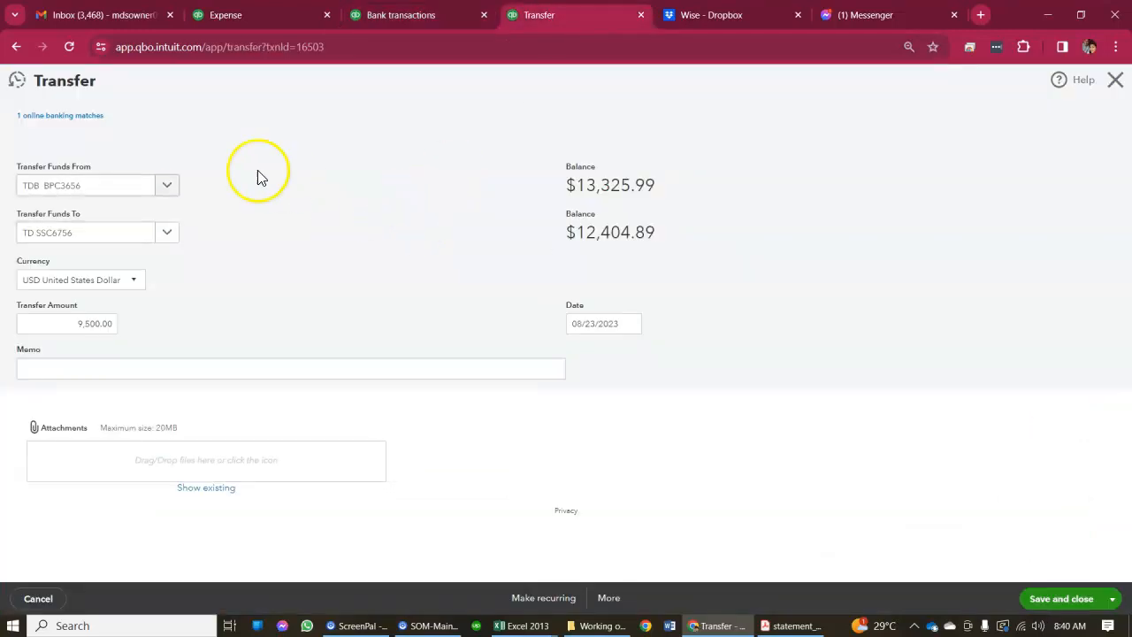
left_click(99, 135)
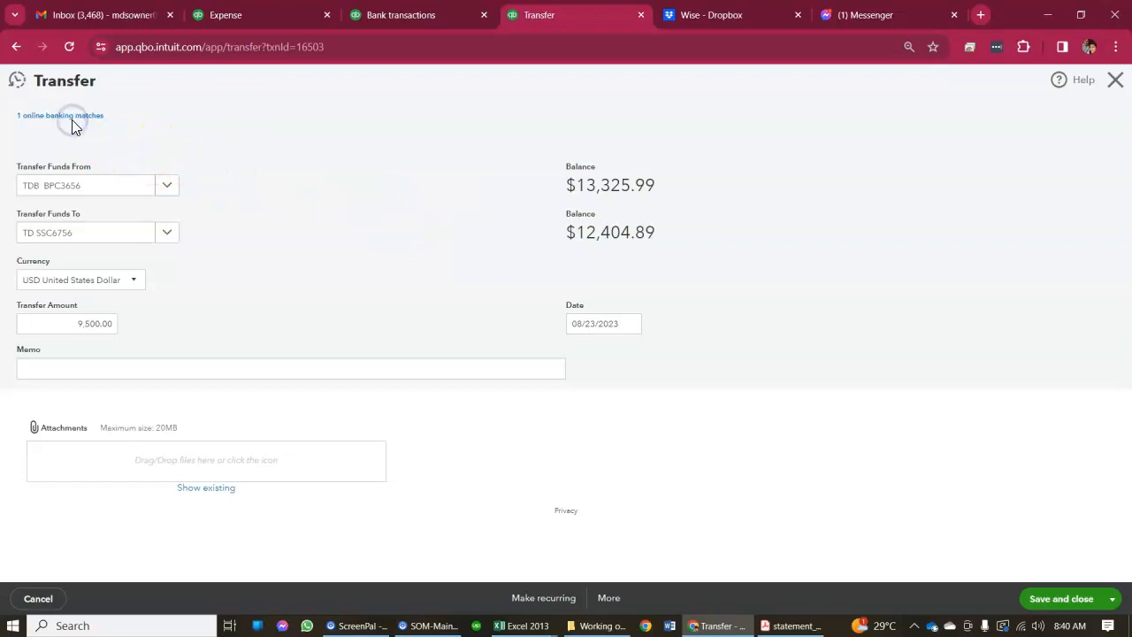
left_click(79, 121)
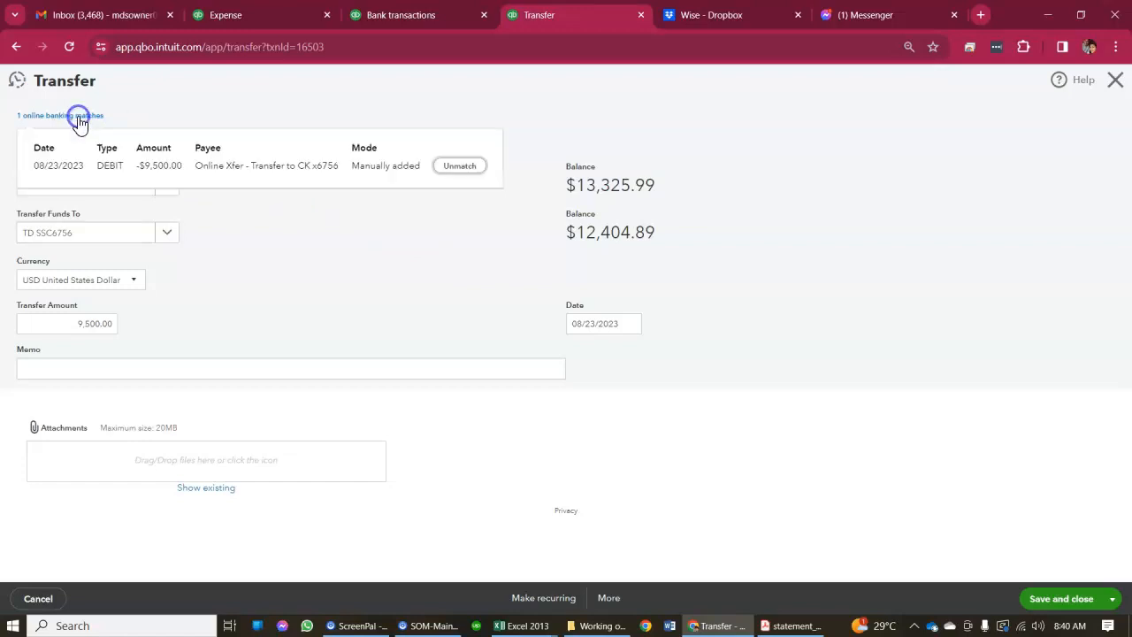
left_click(405, 248)
- Check the account choices in the 9,500.00 transfer's source and destination against the Wise transactions
left_click(437, 14)
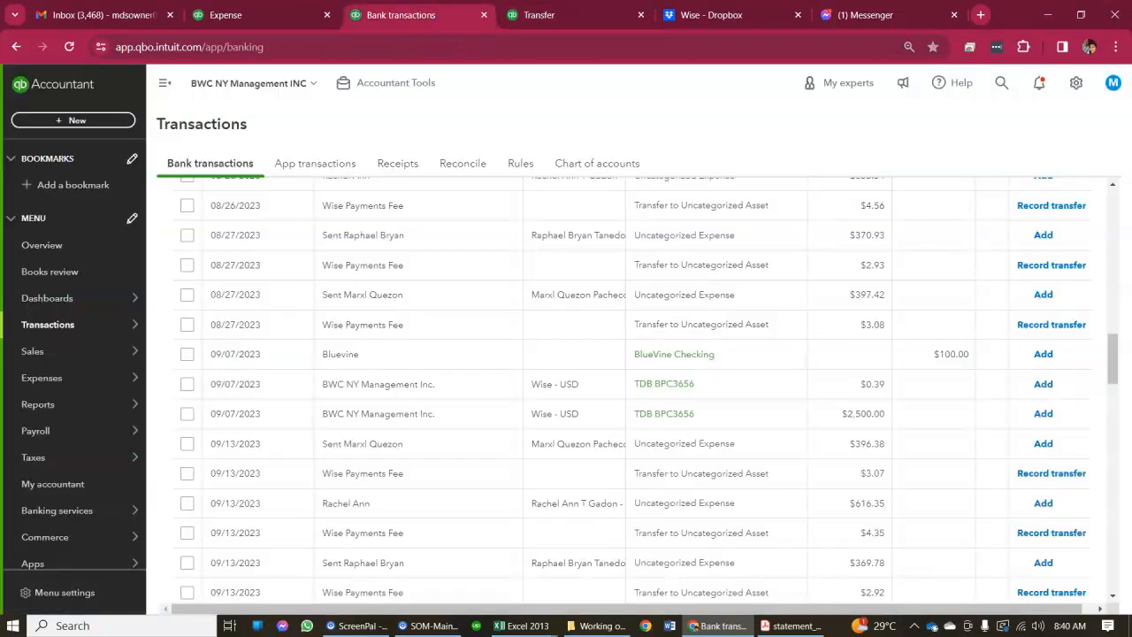
left_click(535, 14)
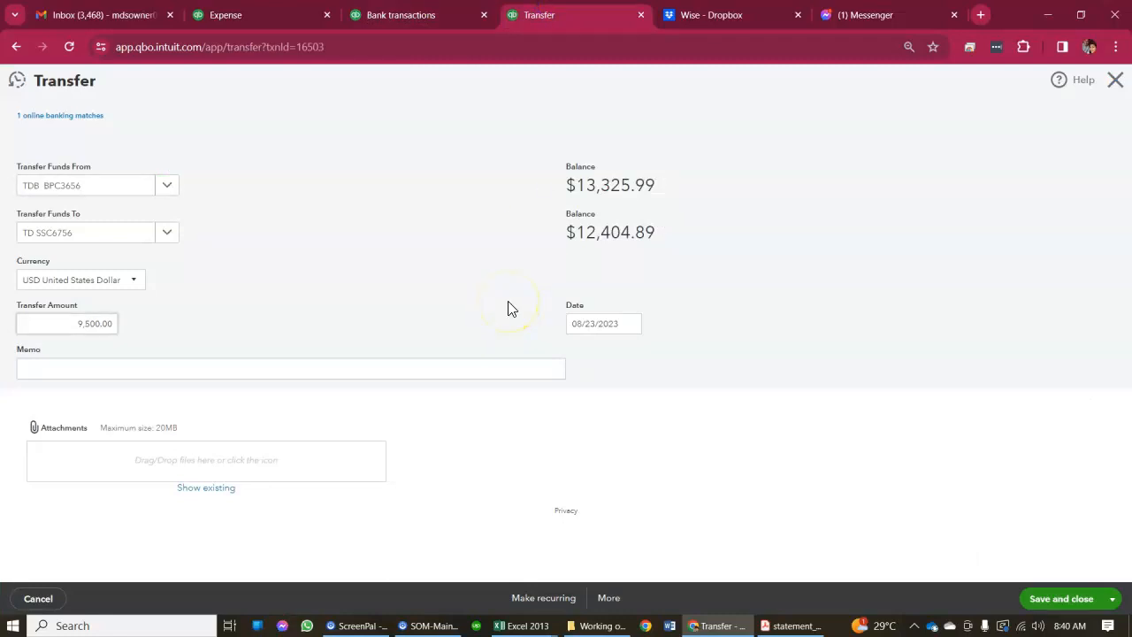
left_click(167, 232)
left_click(274, 159)
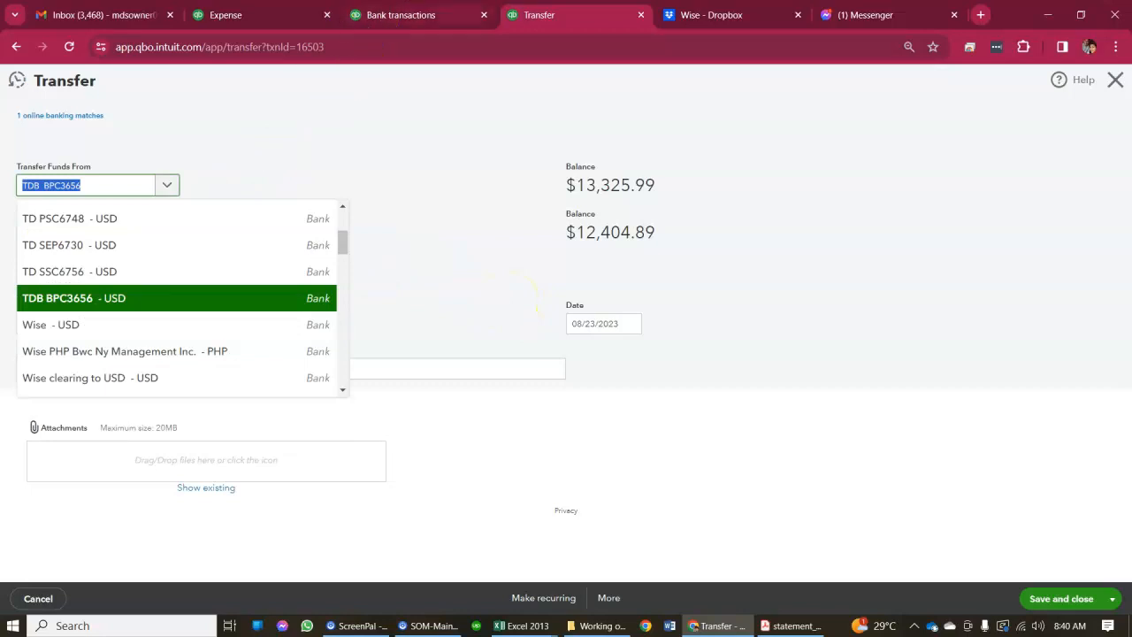
- Look through the Wise transactions for review from July to October 2023 for entries still needing a match or category
left_click(452, 15)
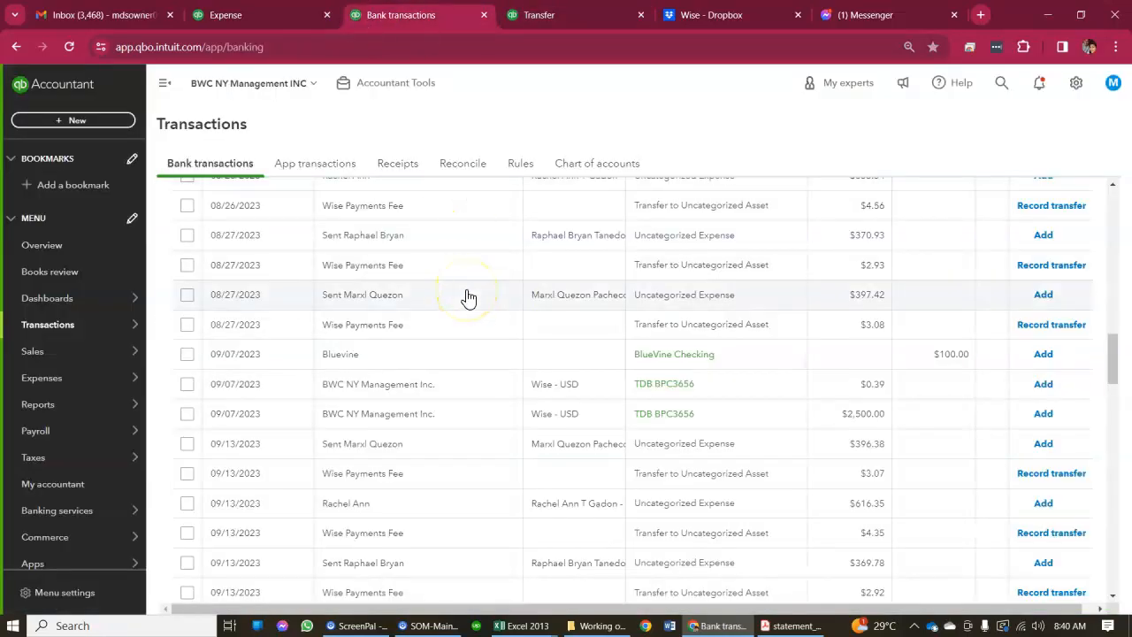
scroll(469, 298, "down", 1)
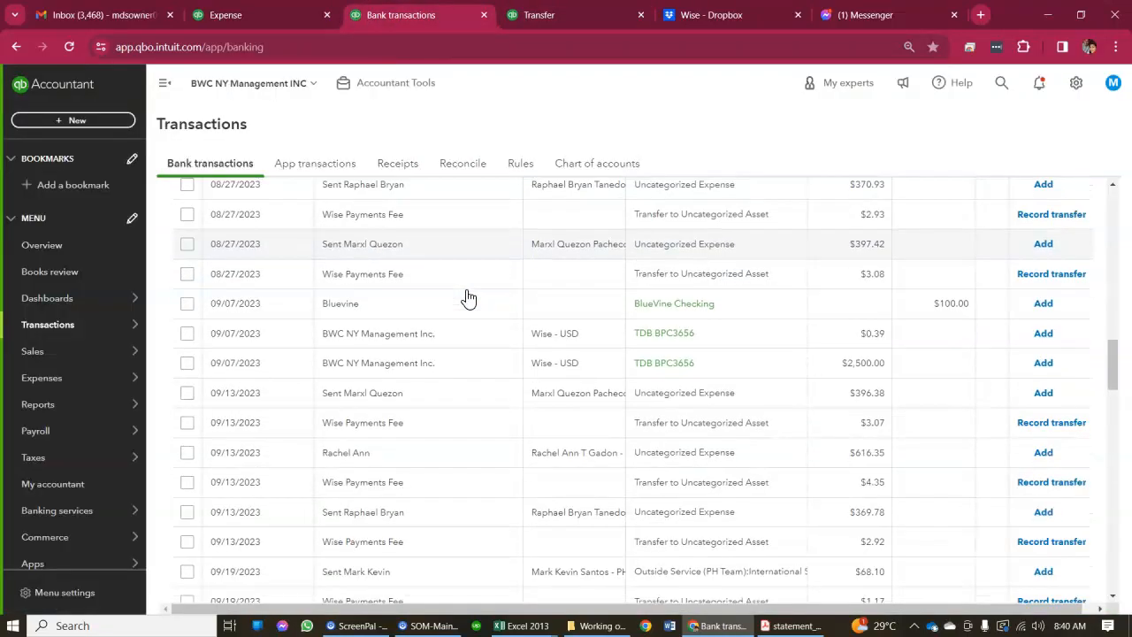
scroll(469, 299, "up", 4)
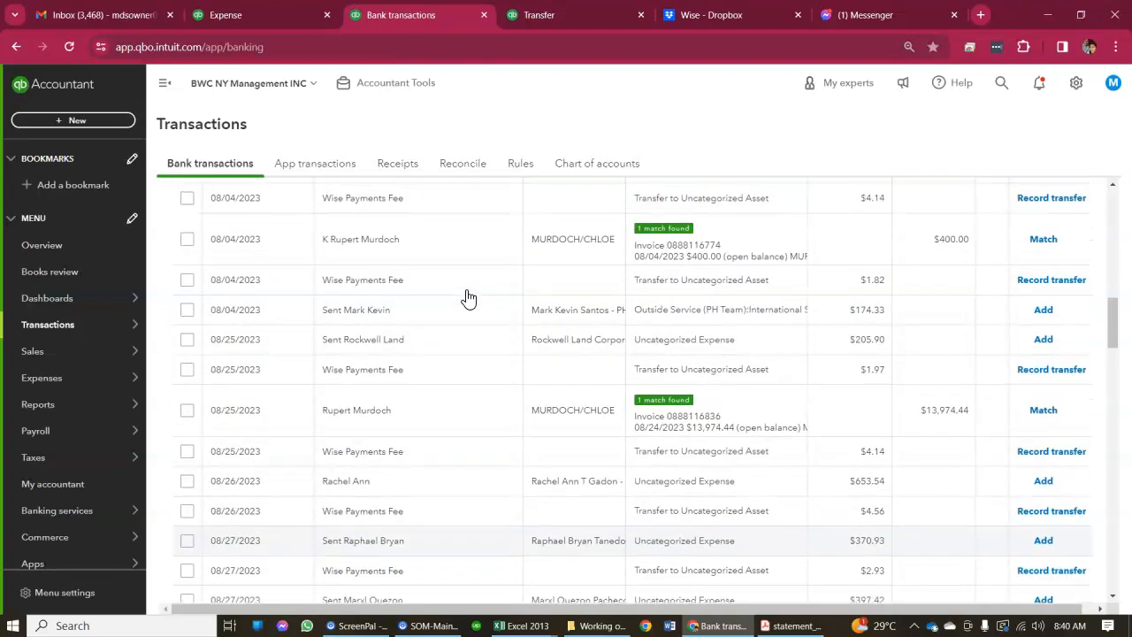
scroll(469, 298, "down", 10)
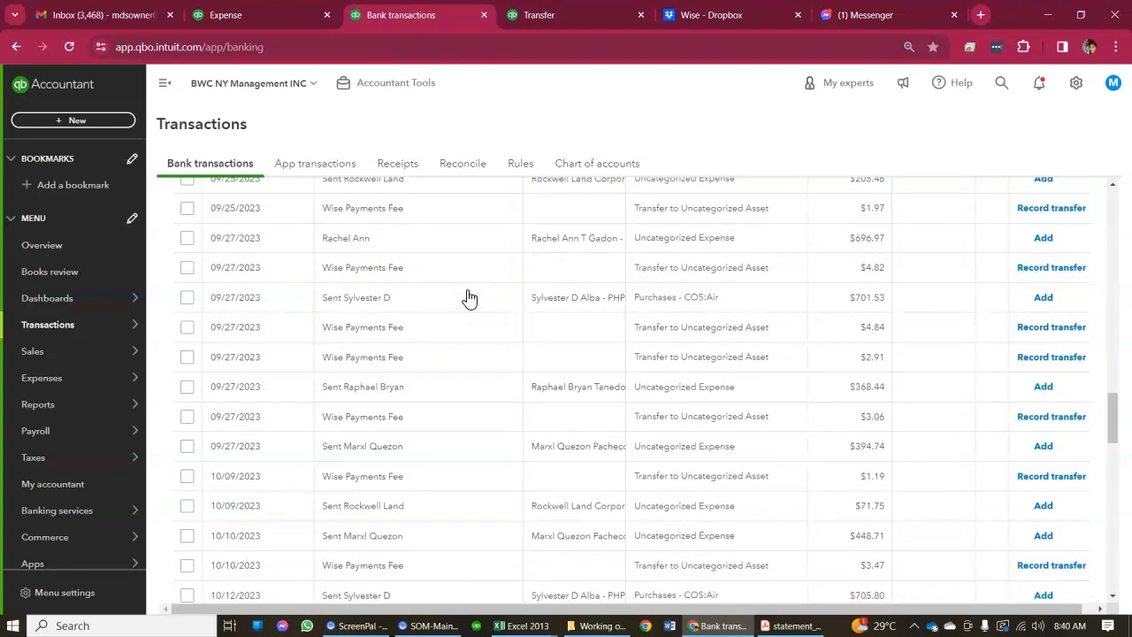
scroll(469, 298, "up", 12)
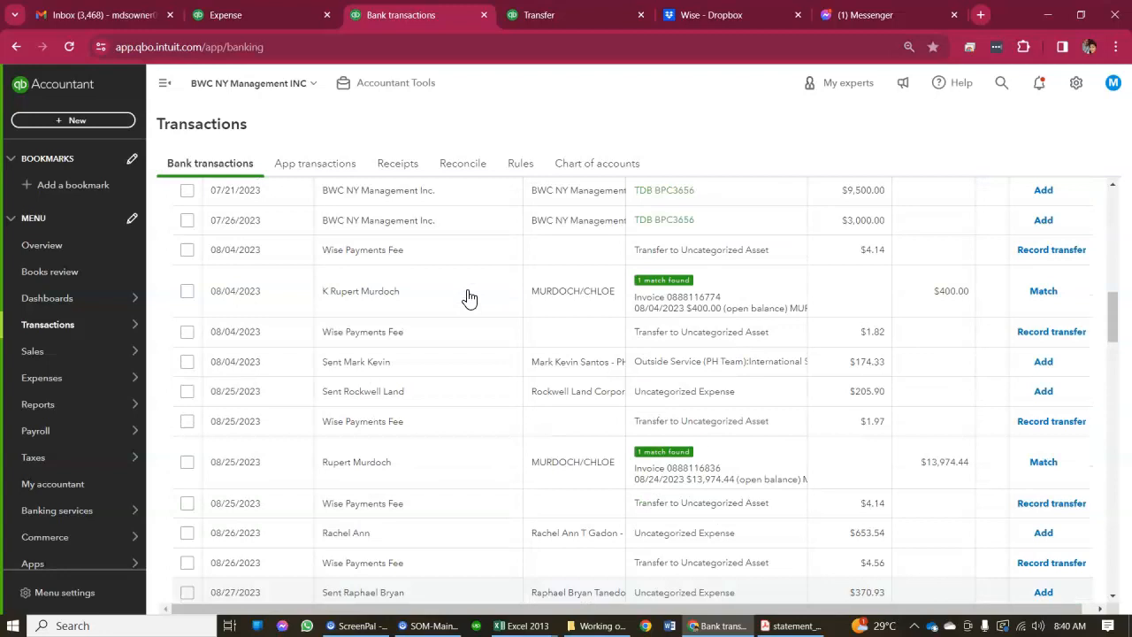
- Review the outgoing $9,500.00 Wise entry dated 07/21/2023 and open the $3,000.00 entry dated 07/26/2023
scroll(469, 298, "up", 1)
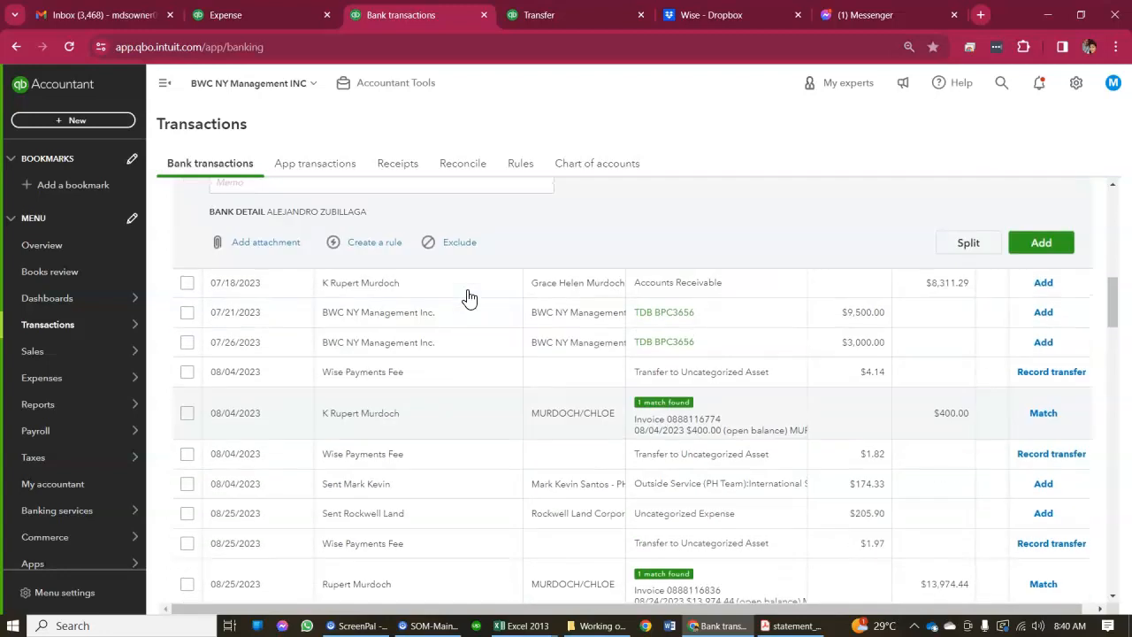
left_click(428, 323)
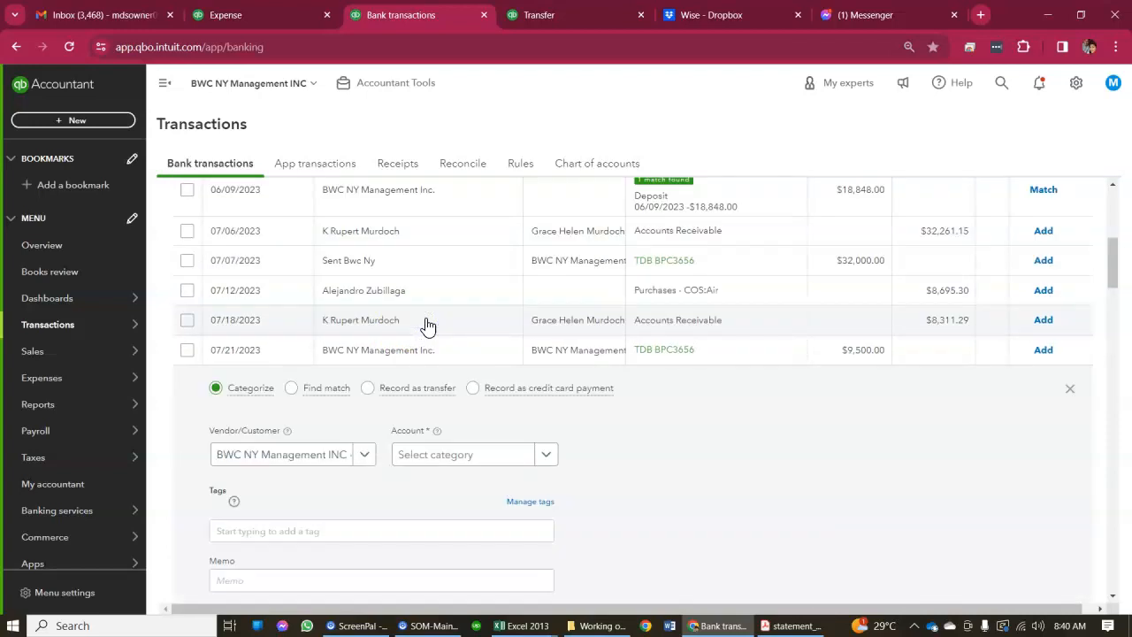
scroll(428, 326, "down", 5)
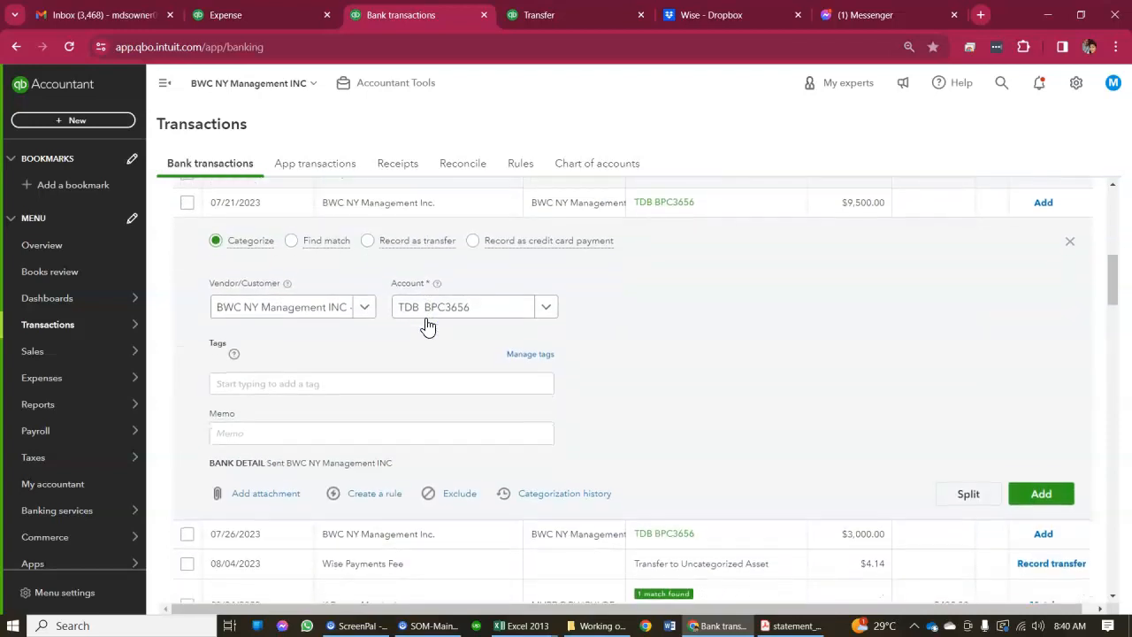
left_click(407, 374)
- Close the 9,500.00 transfer and search all transactions for the amount 3000
left_click(548, 15)
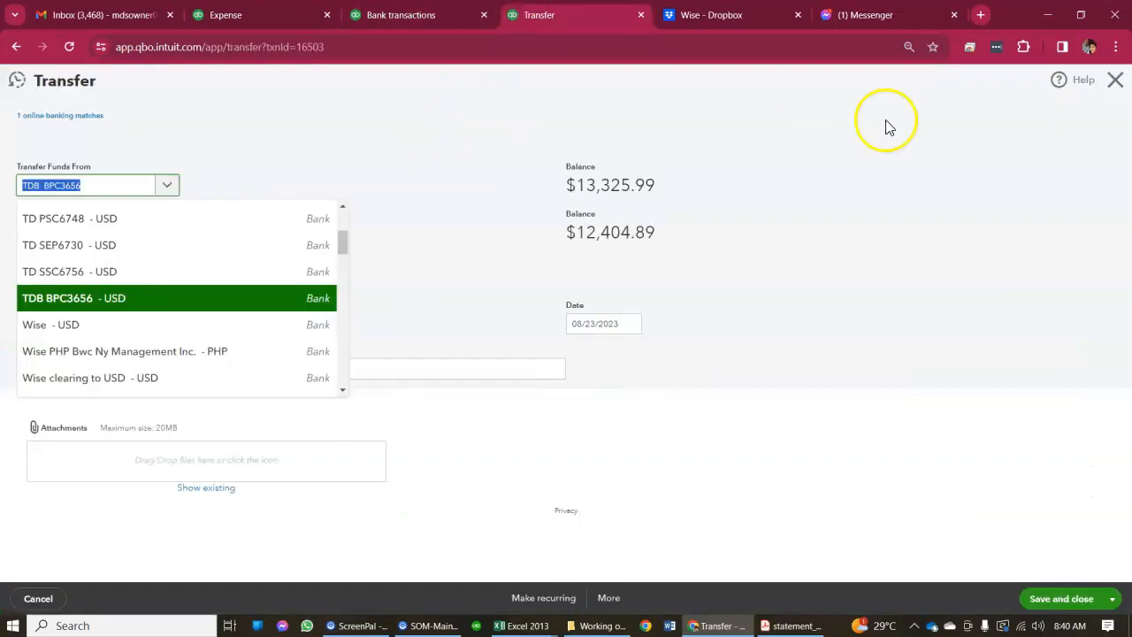
left_click(1116, 79)
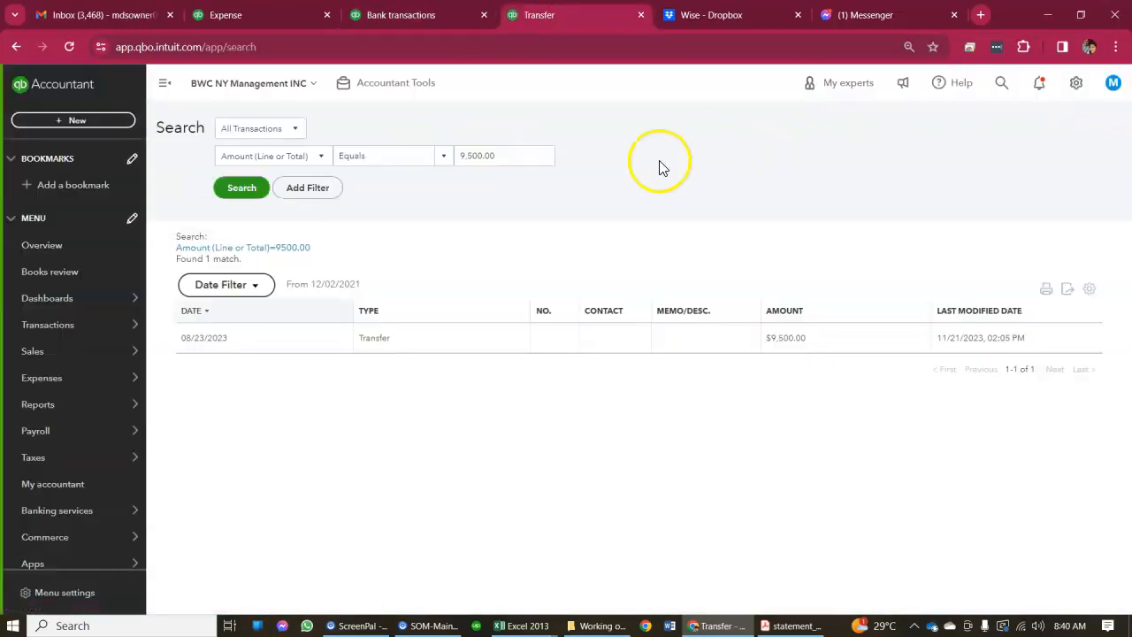
double_click(531, 161)
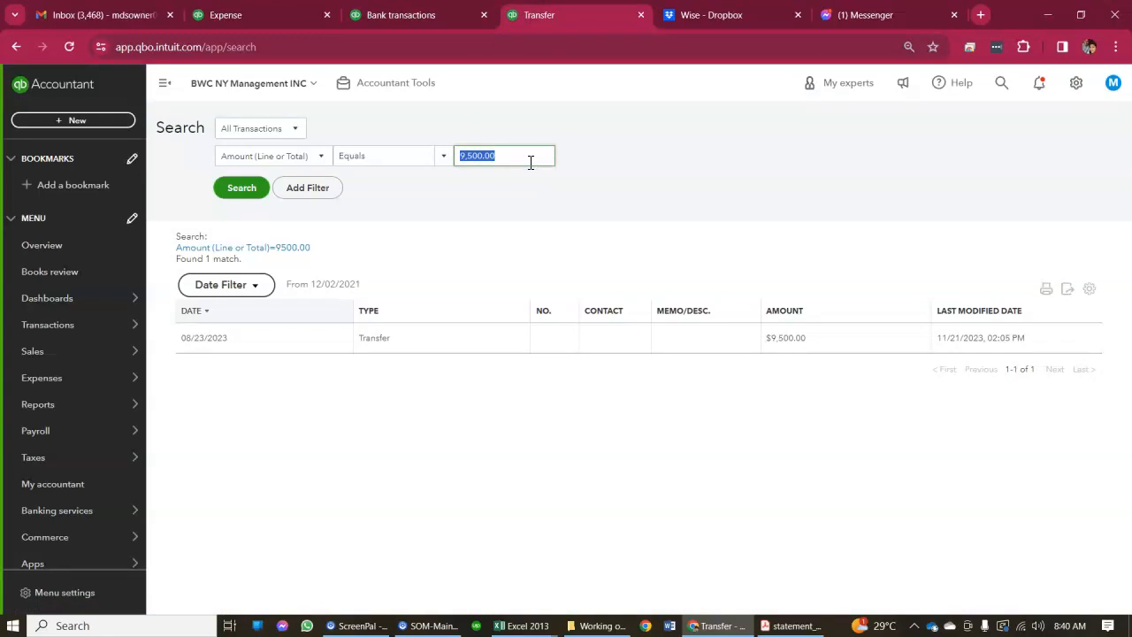
type("3000")
key("Return")
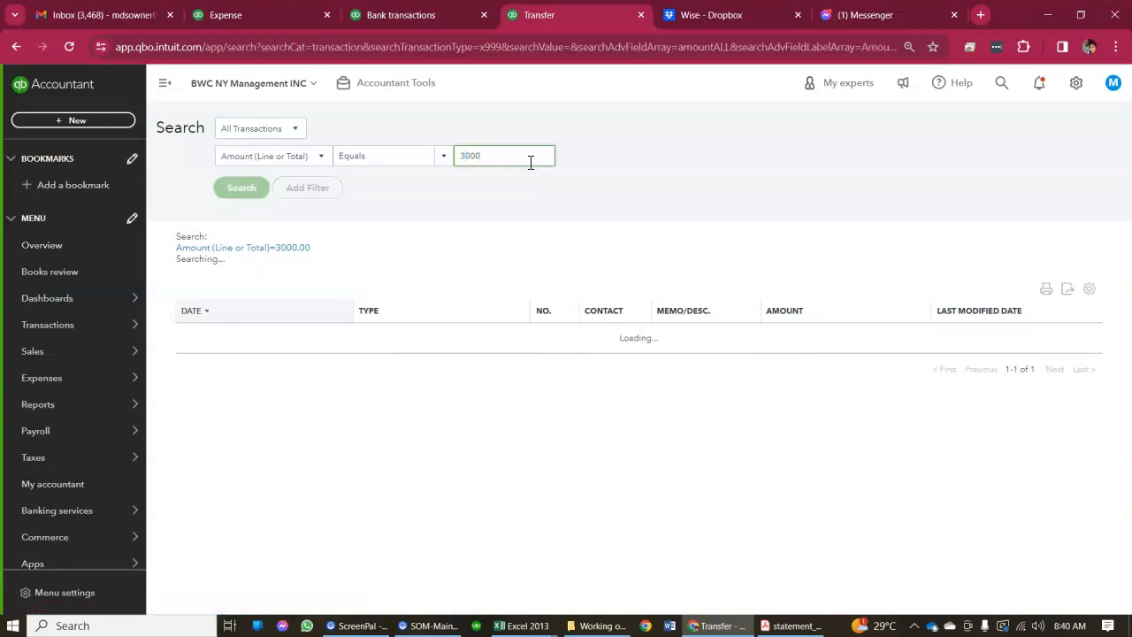
- Compare the search results for the amount 3,000.00 with the outgoing $3,000.00 Wise entry dated 07/26/2023
left_click(434, 15)
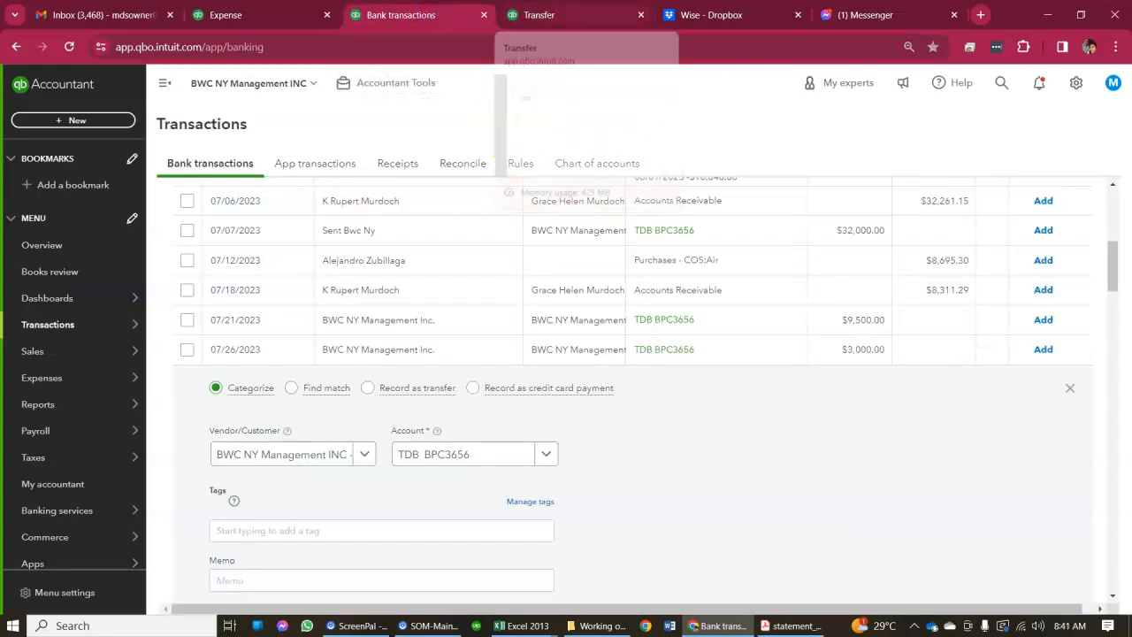
left_click(541, 12)
scroll(443, 475, "down", 1)
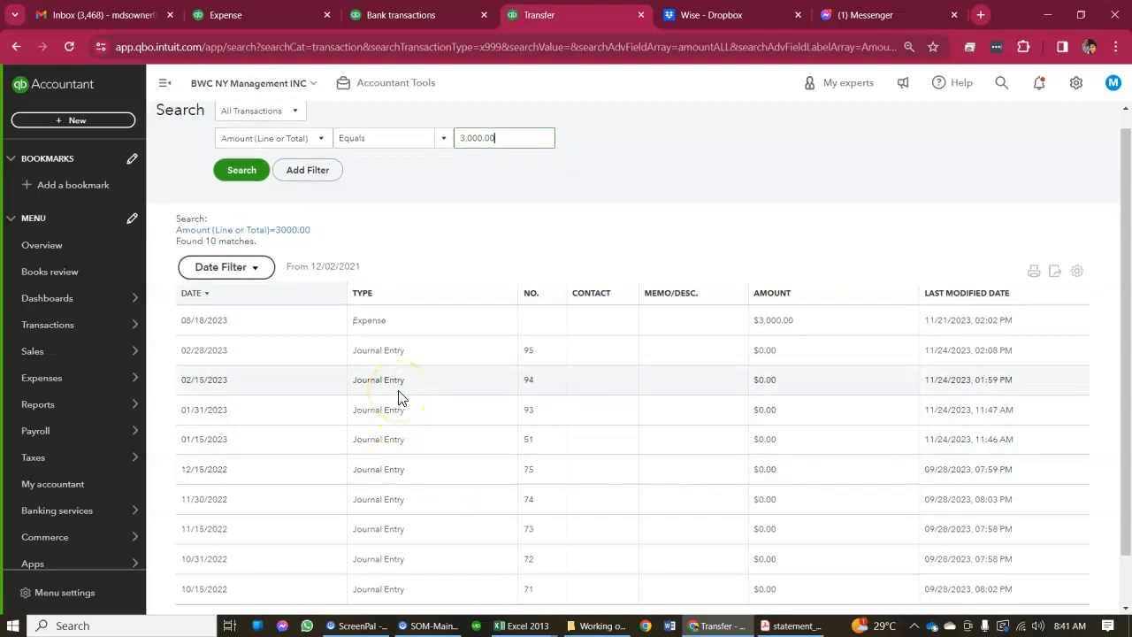
key("ctrl+shift+Tab")
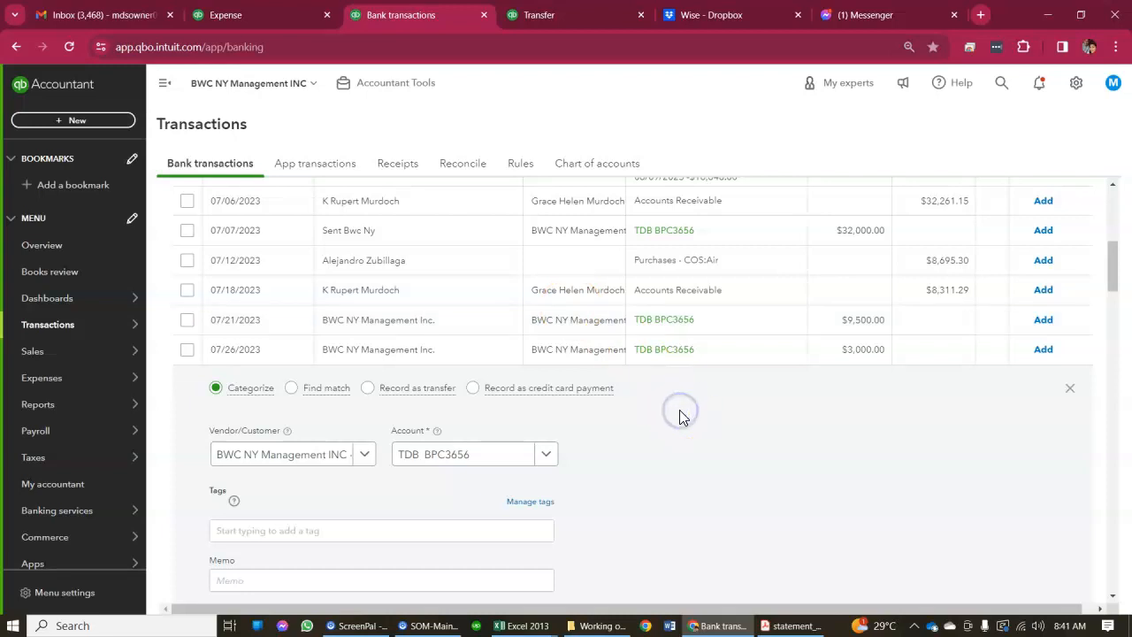
- Open the $174.33 outgoing payment dated 08/04/2023 and check the vendor assigned to it
scroll(679, 411, "down", 4)
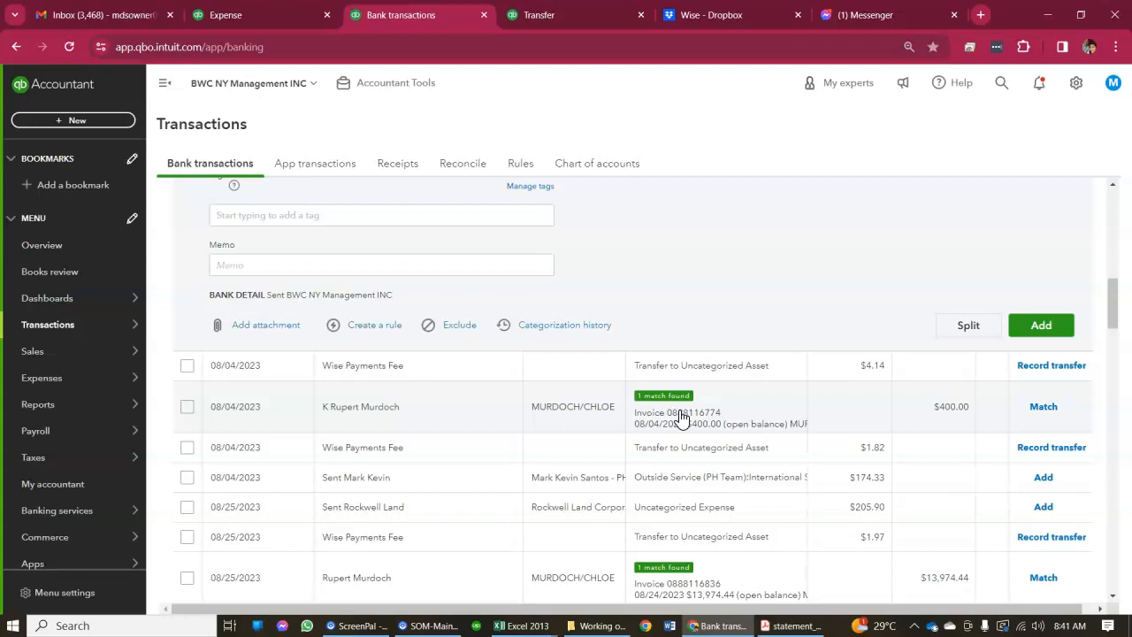
scroll(679, 415, "down", 2)
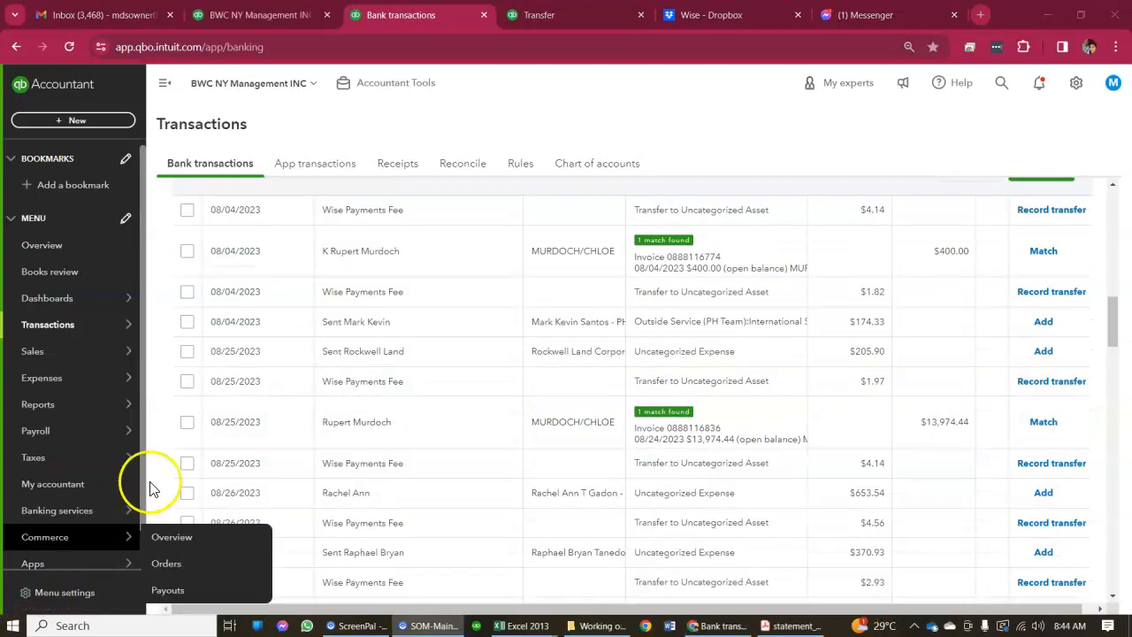
left_click(440, 325)
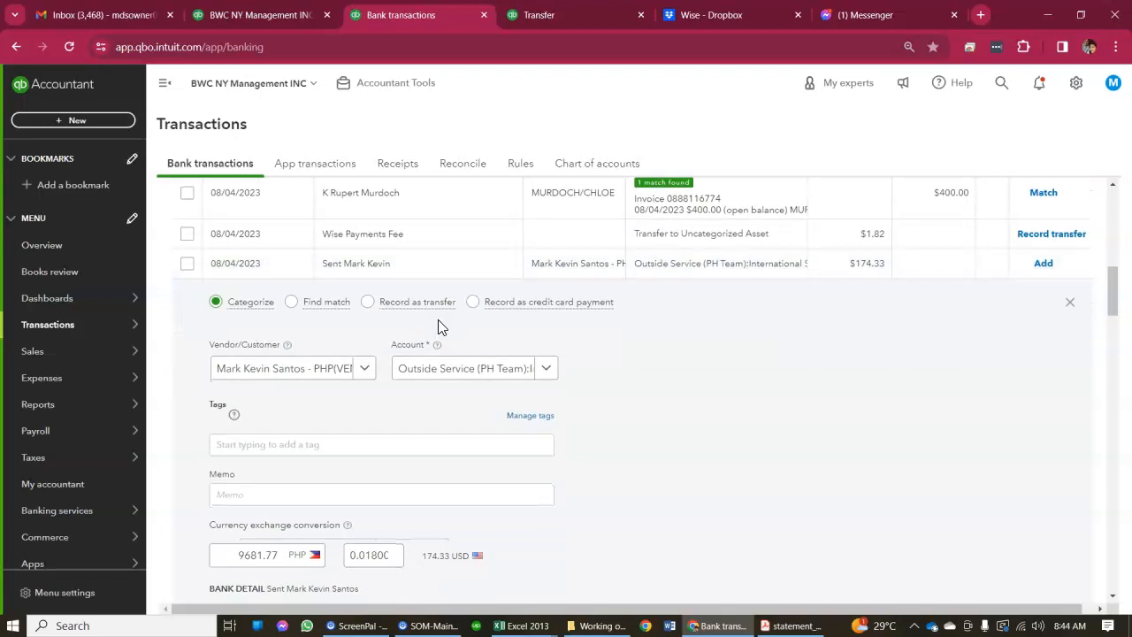
left_click(365, 370)
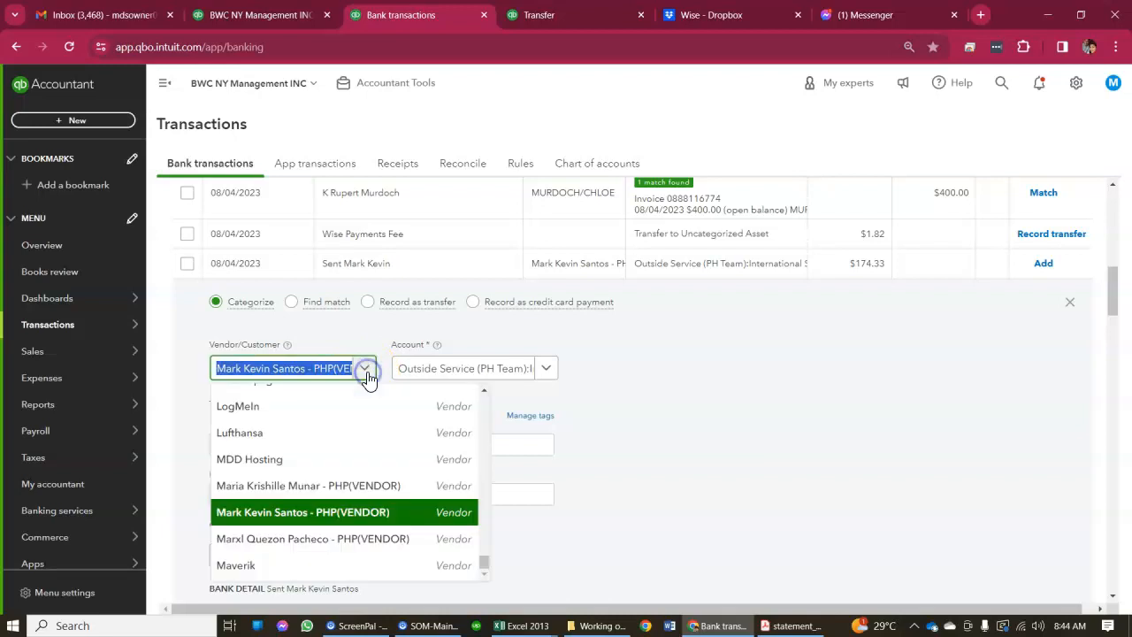
left_click(368, 376)
left_click(715, 313)
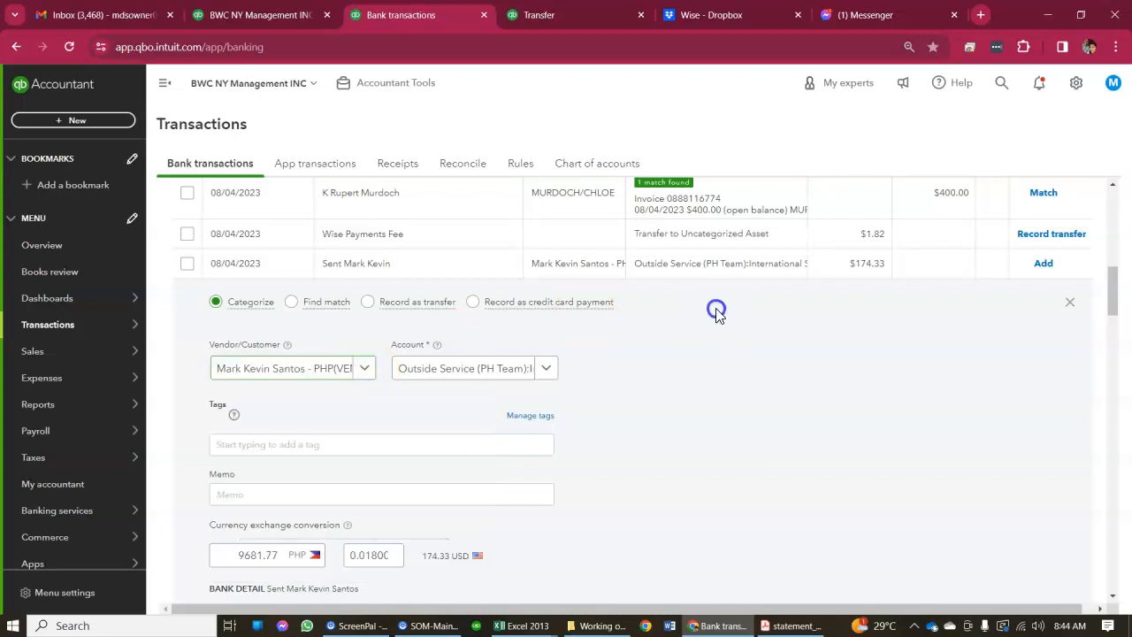
scroll(716, 314, "down", 2)
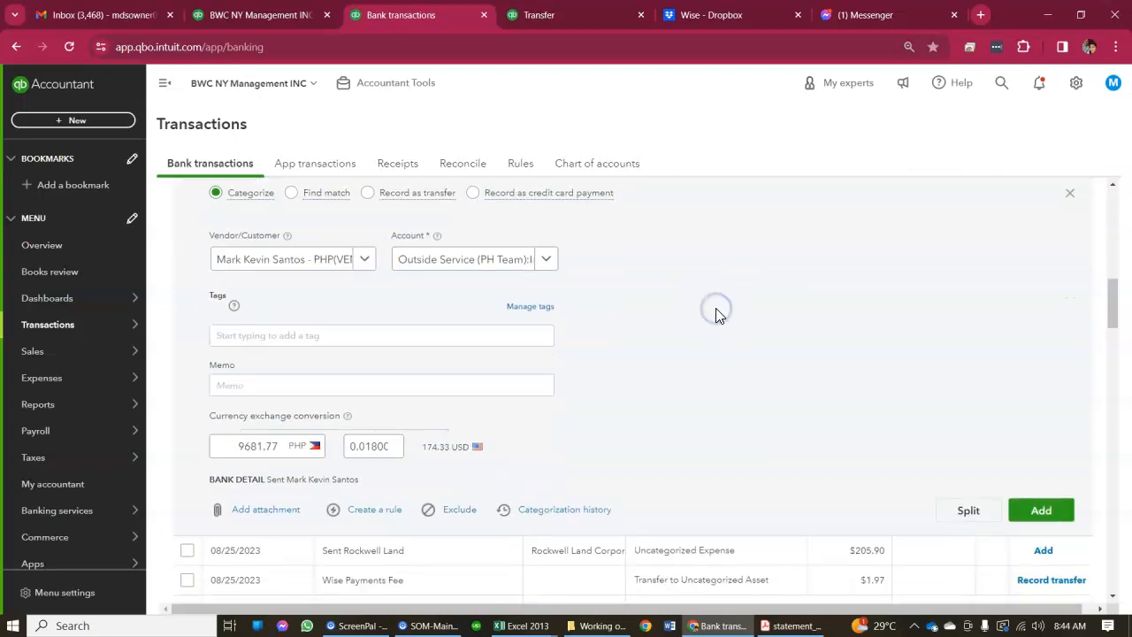
- Look through the suggested accounts for the $174.33 payment, keeping its current account
left_click(543, 254)
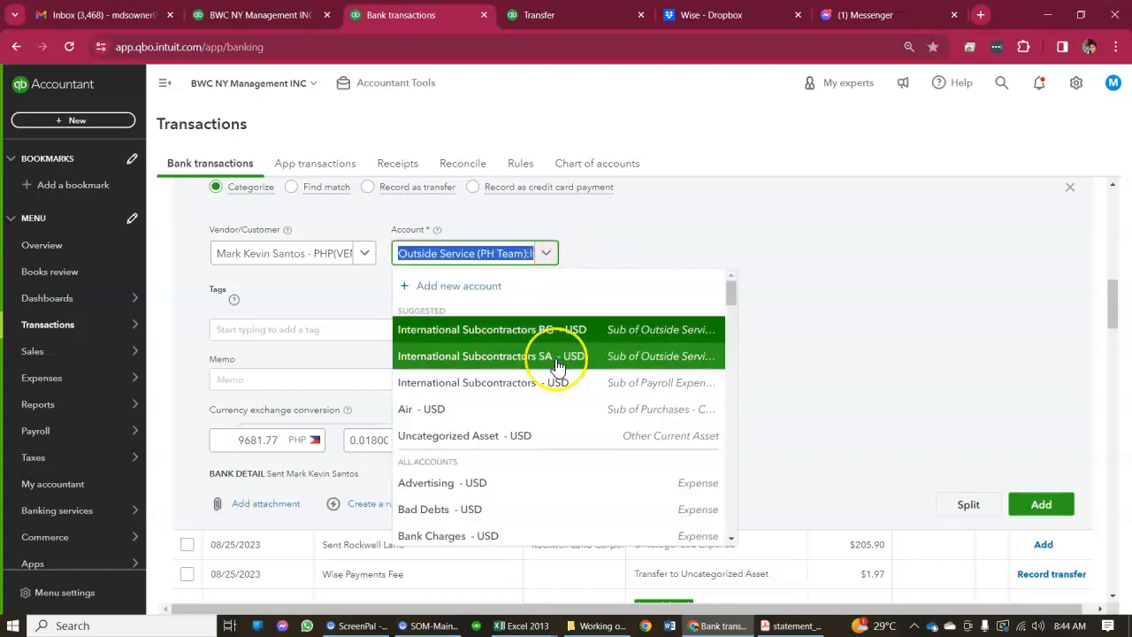
scroll(559, 373, "down", 1)
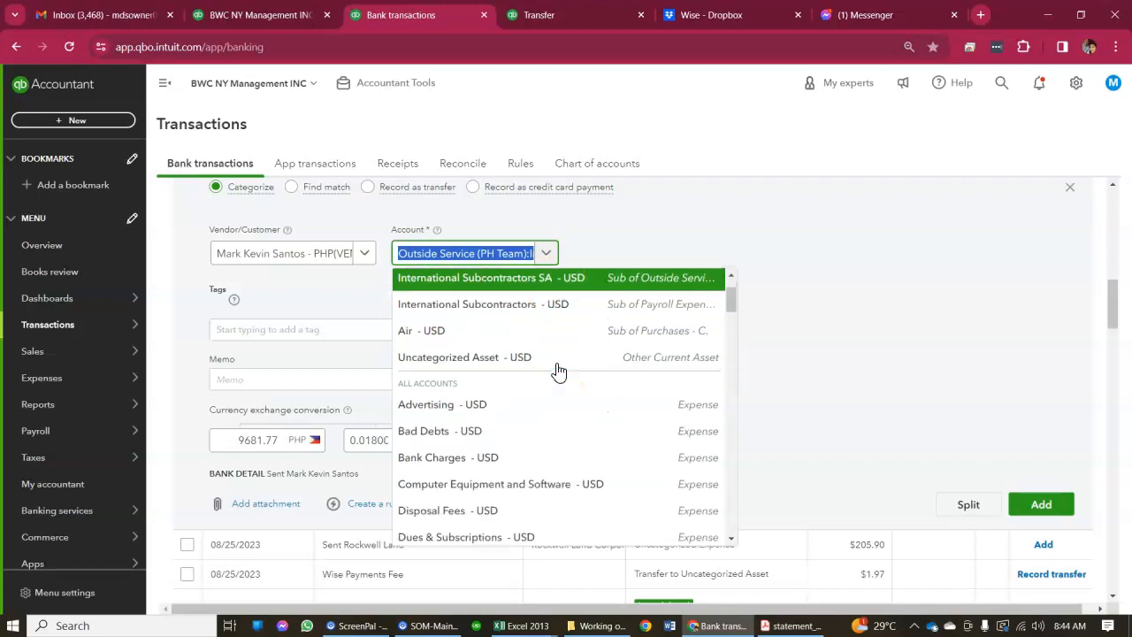
scroll(559, 372, "up", 1)
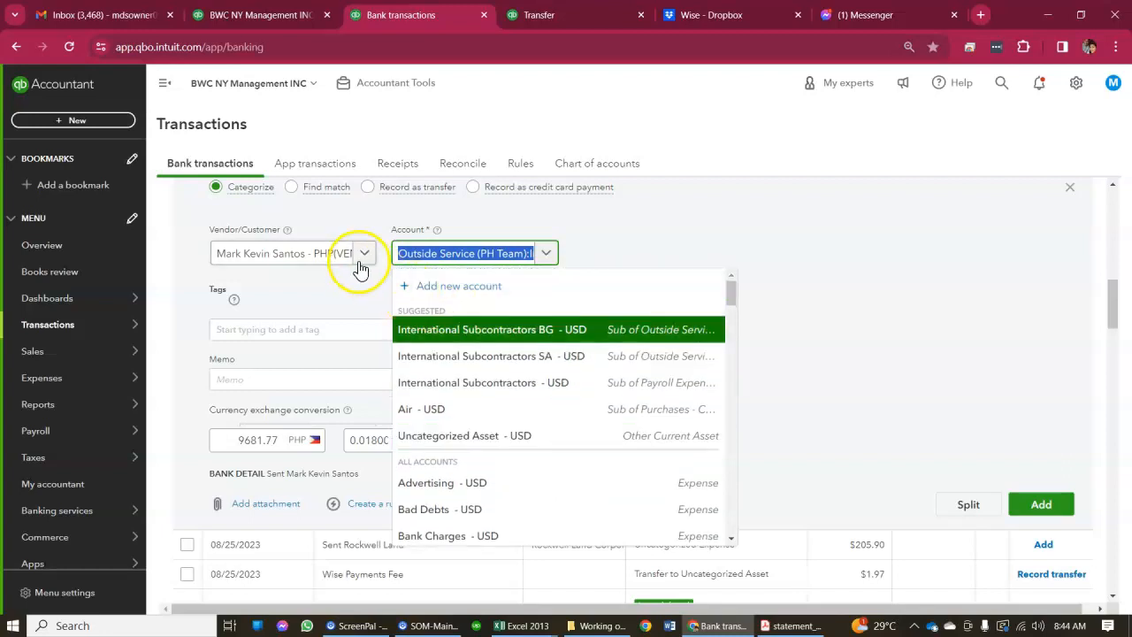
scroll(346, 278, "up", 1)
scroll(348, 282, "down", 1)
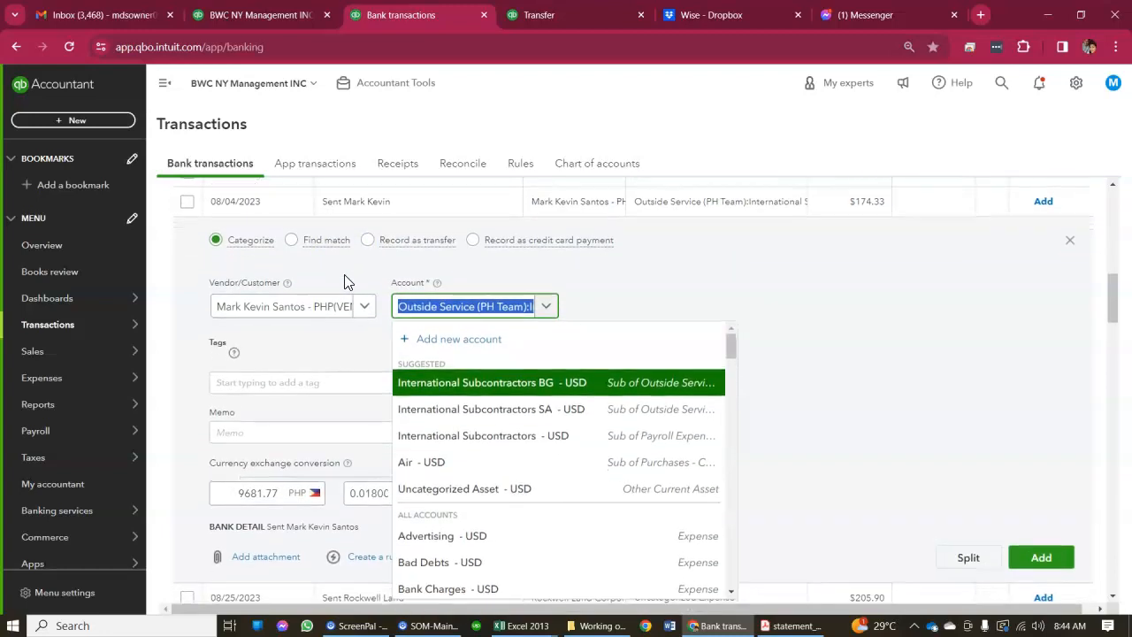
left_click(683, 268)
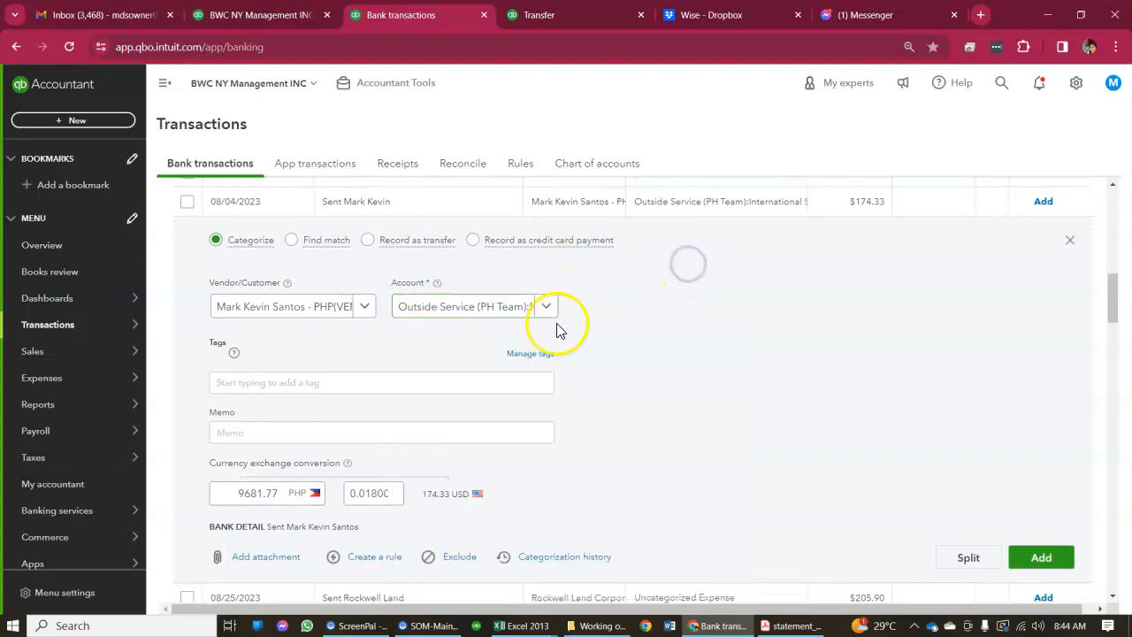
scroll(558, 330, "up", 1)
scroll(558, 330, "down", 1)
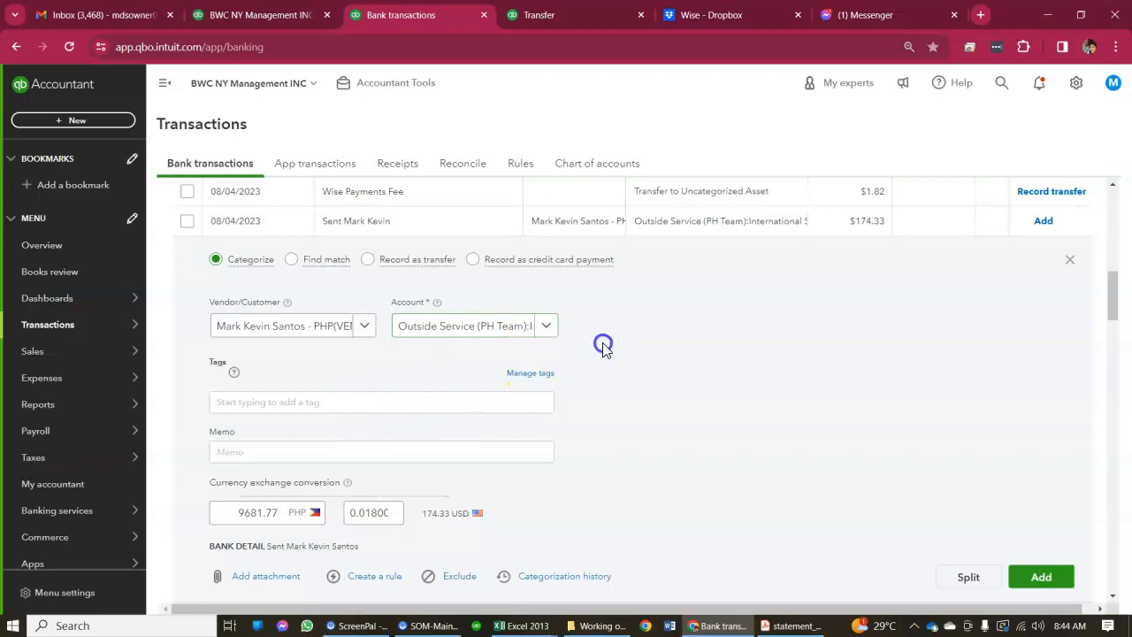
- Recheck the $174.33 payment's vendor against its bank detail and currency exchange conversion
left_click(367, 331)
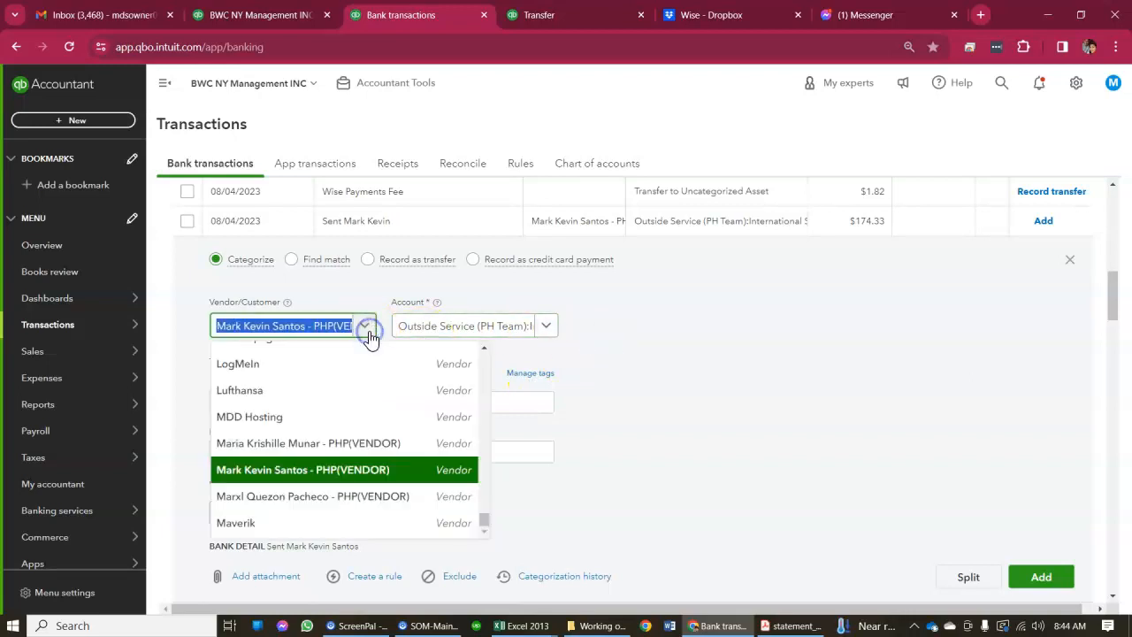
left_click(677, 341)
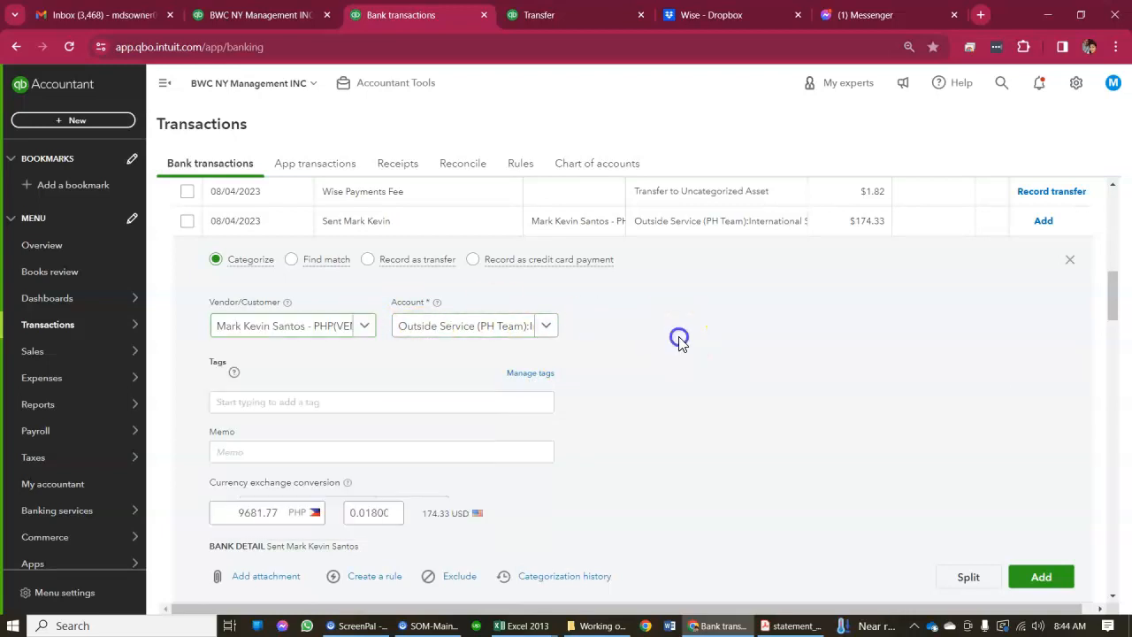
scroll(679, 343, "down", 1)
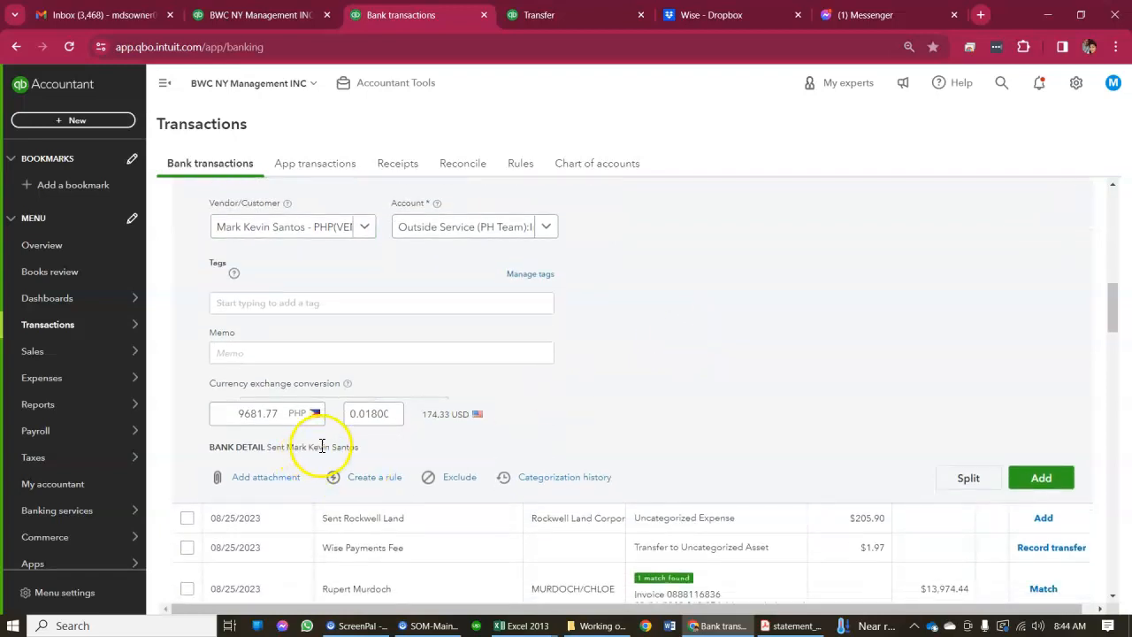
scroll(325, 339, "up", 1)
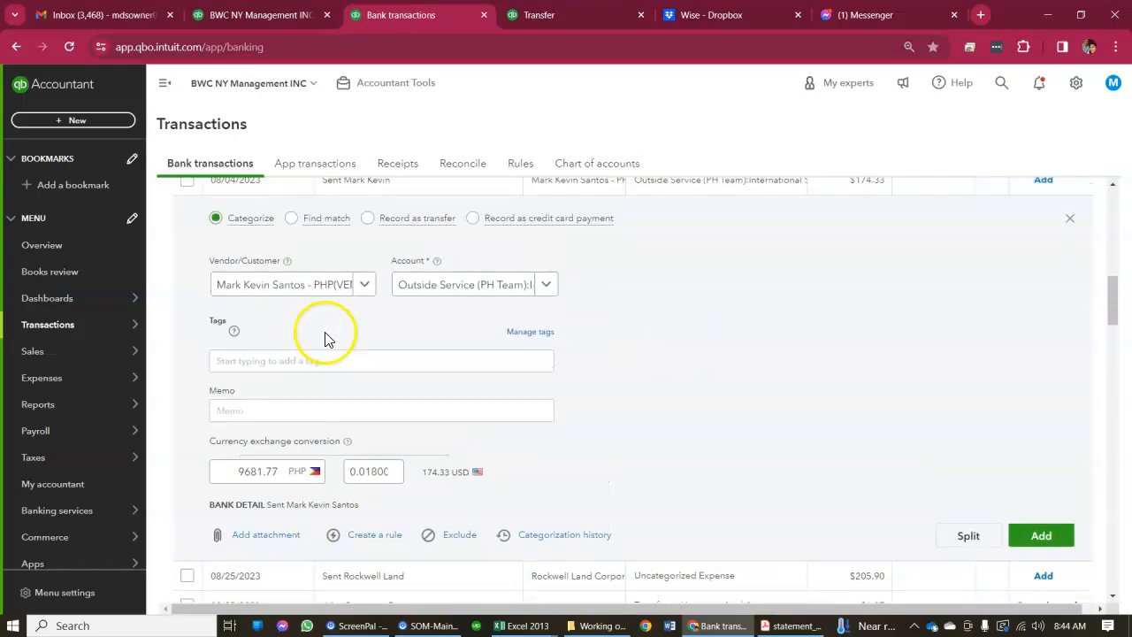
- Search the $174.33 payment's account choices for "MK" and clear the entry
left_click(548, 289)
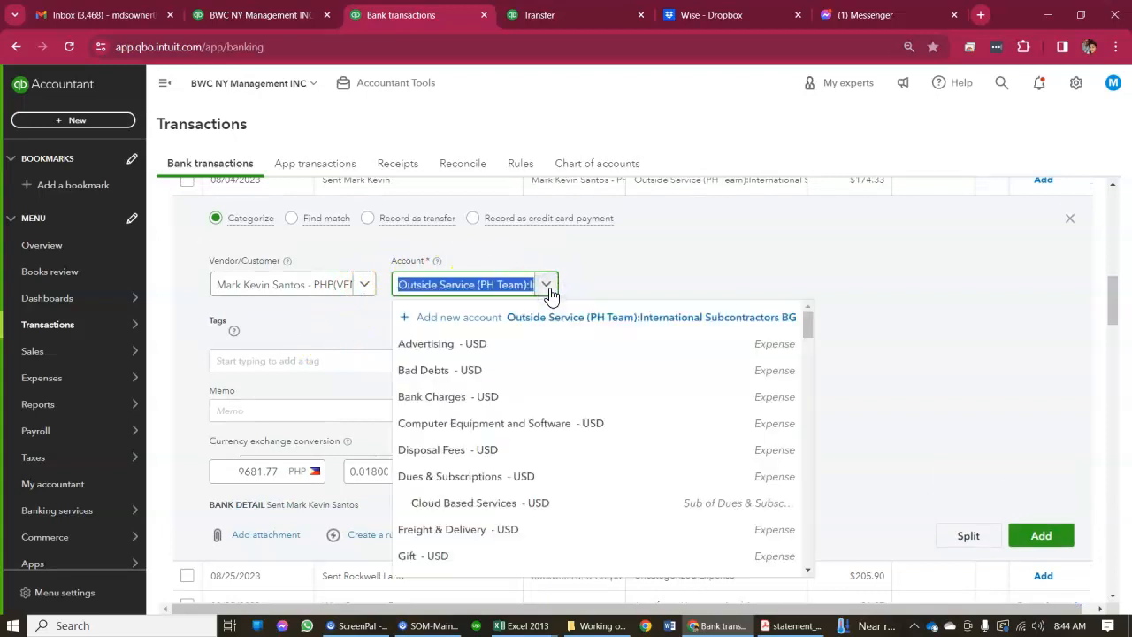
type("MK")
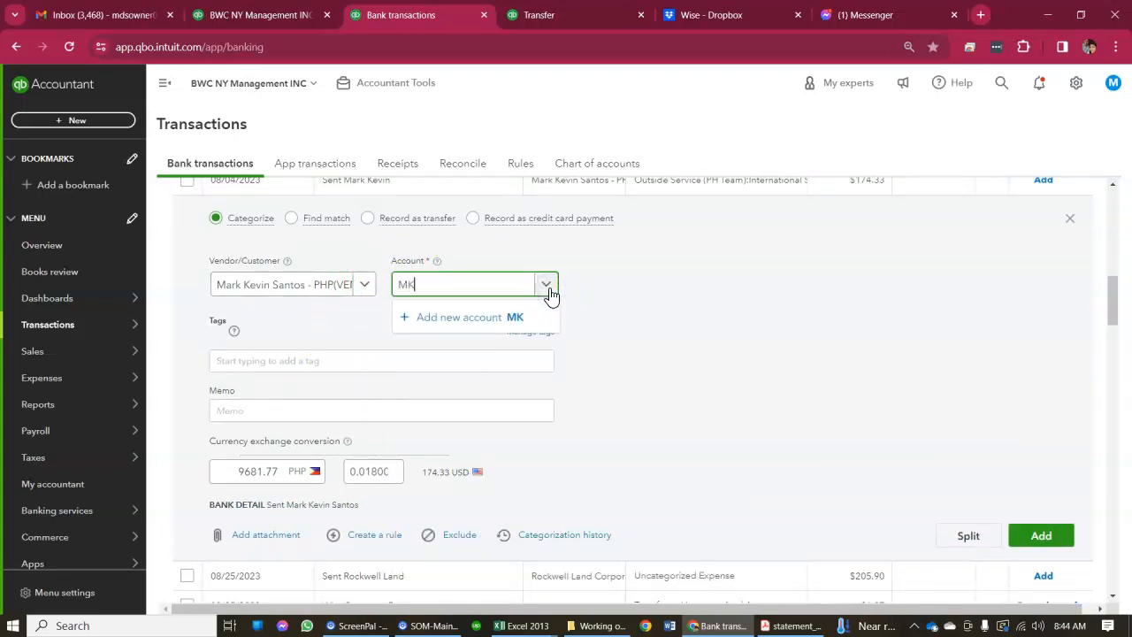
left_click(549, 288)
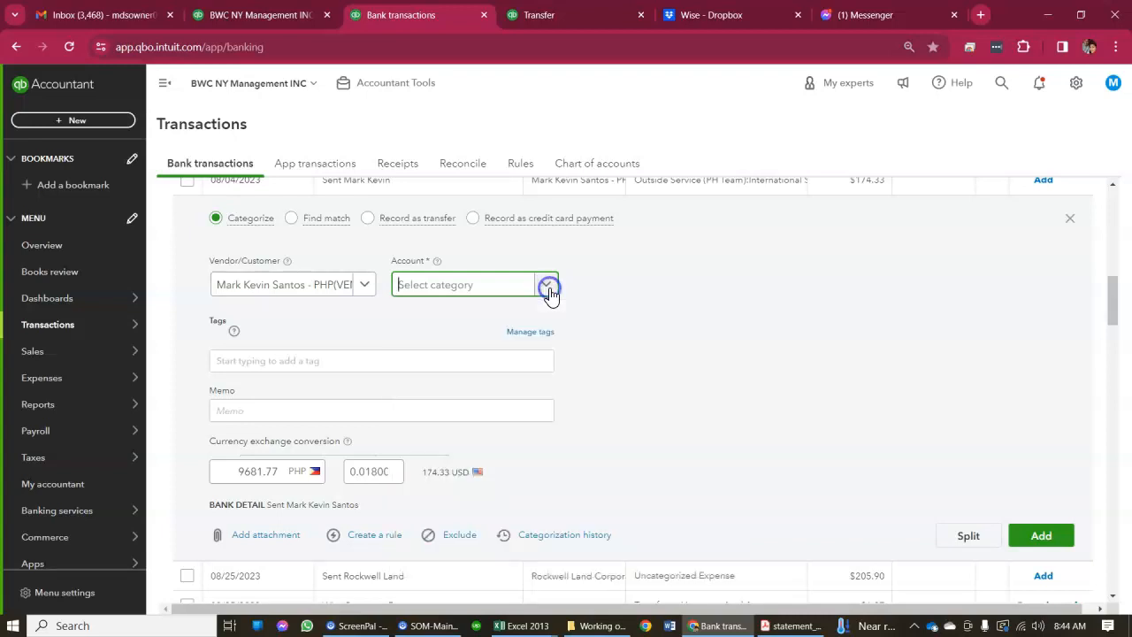
- Search the account choices for "internation" and look through the international subcontractor accounts
left_click(549, 289)
left_click(573, 410)
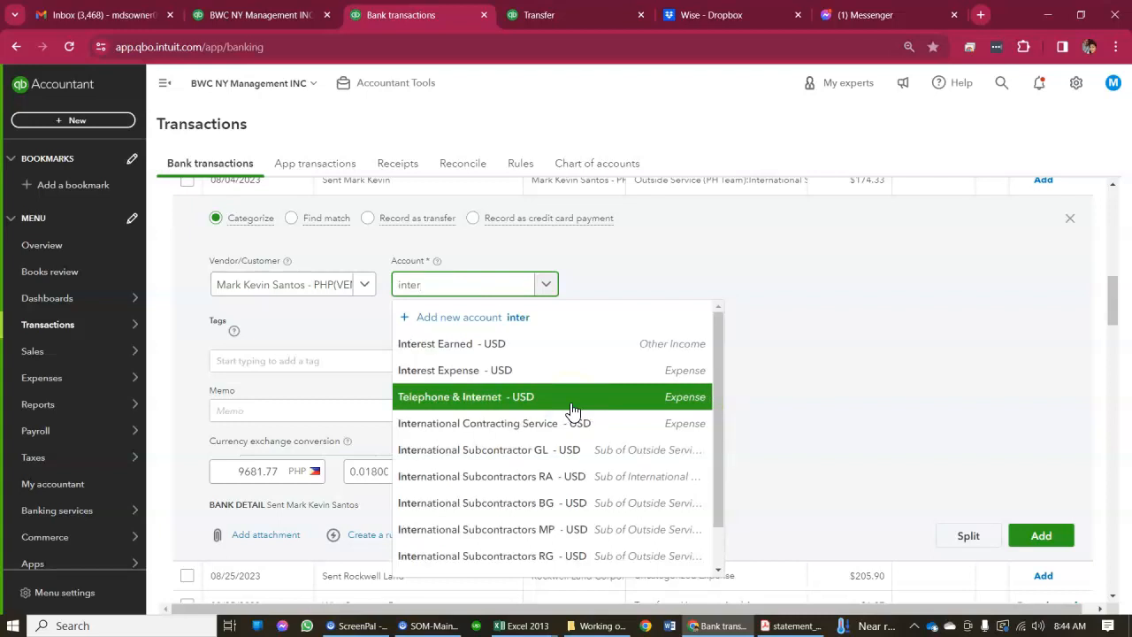
scroll(572, 410, "down", 1)
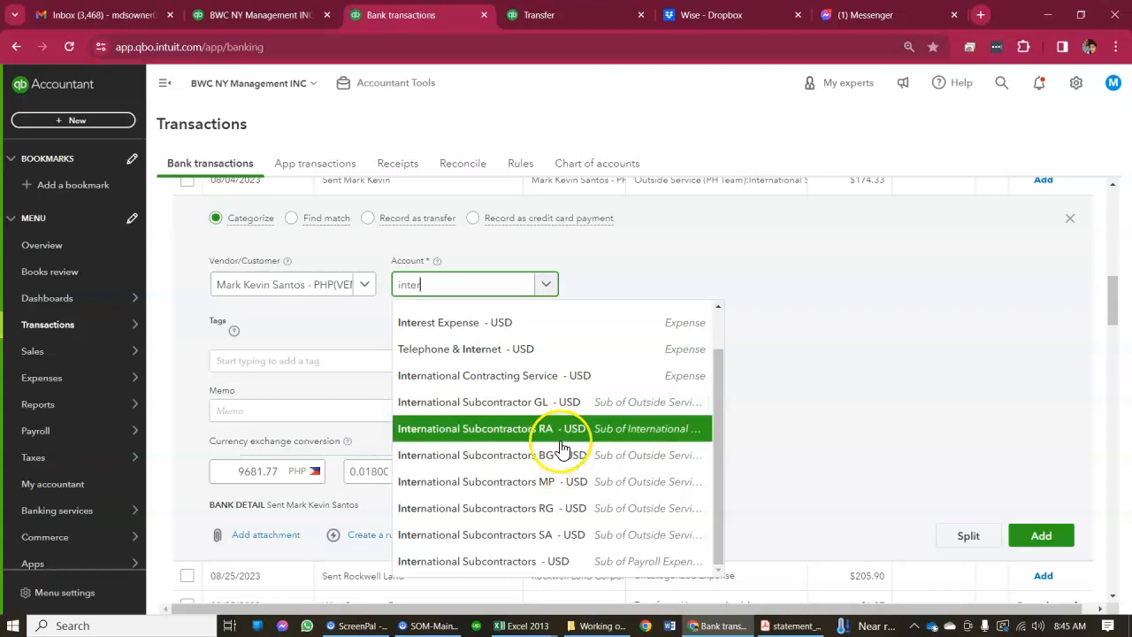
type("nation")
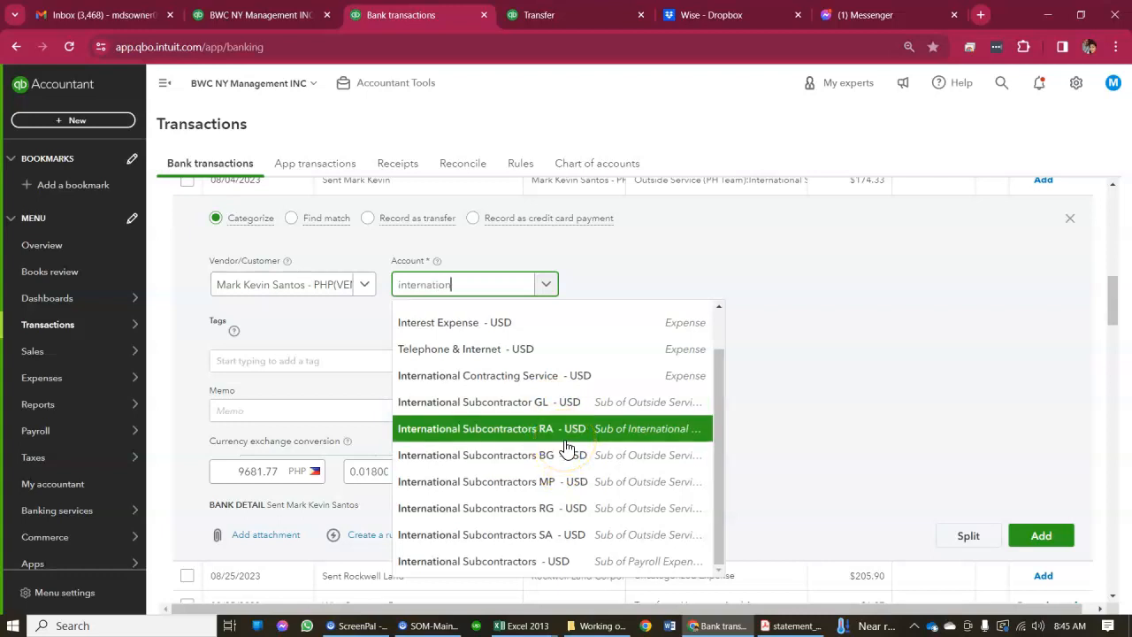
- Replace the $174.33 payment's account search with "International Subcontractors MK" and start creating a new account from it
key("BackSpace")
key("BackSpace")
key("BackSpace")
key("BackSpace")
key("BackSpace")
key("BackSpace")
key("BackSpace")
key("BackSpace")
key("BackSpace")
key("BackSpace")
key("BackSpace")
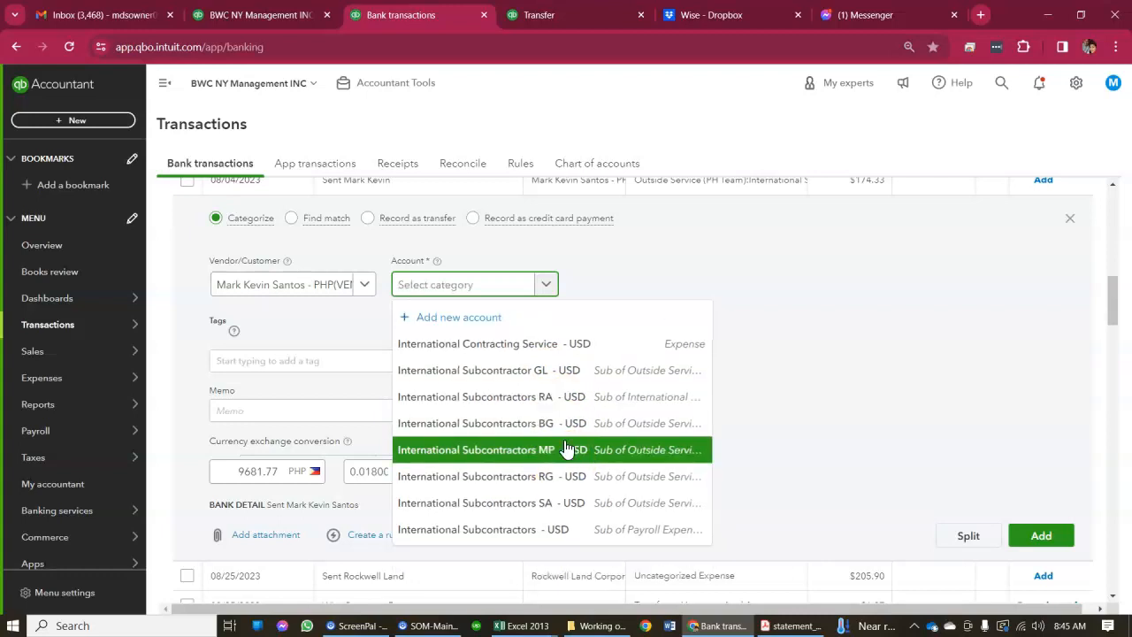
type("Internation Sub")
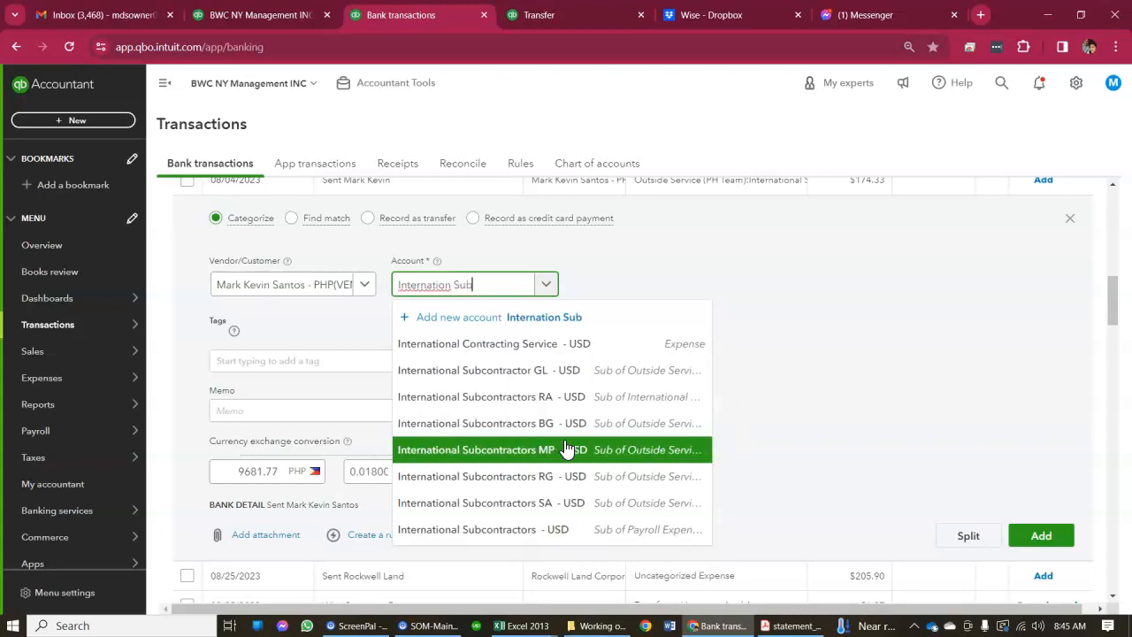
key("BackSpace")
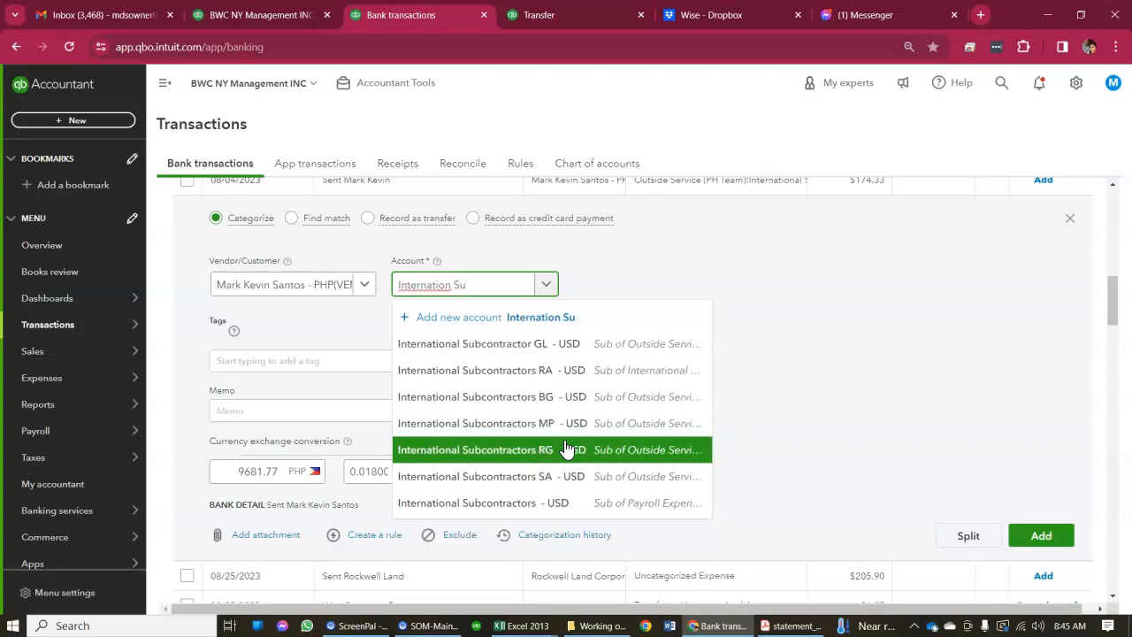
type("al Subst")
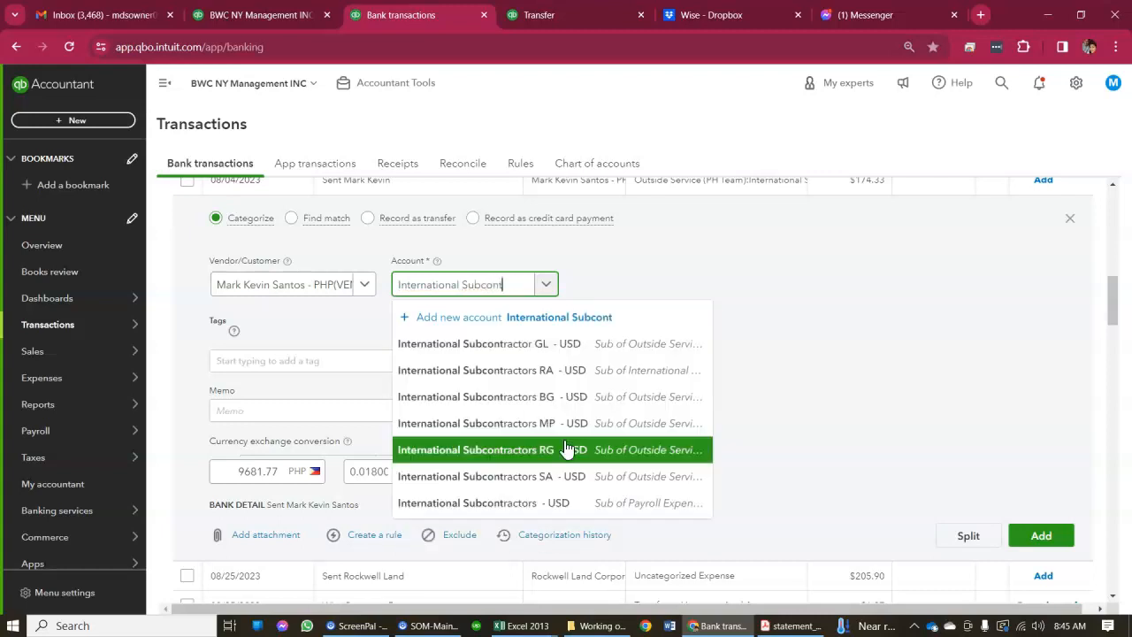
type("s MK")
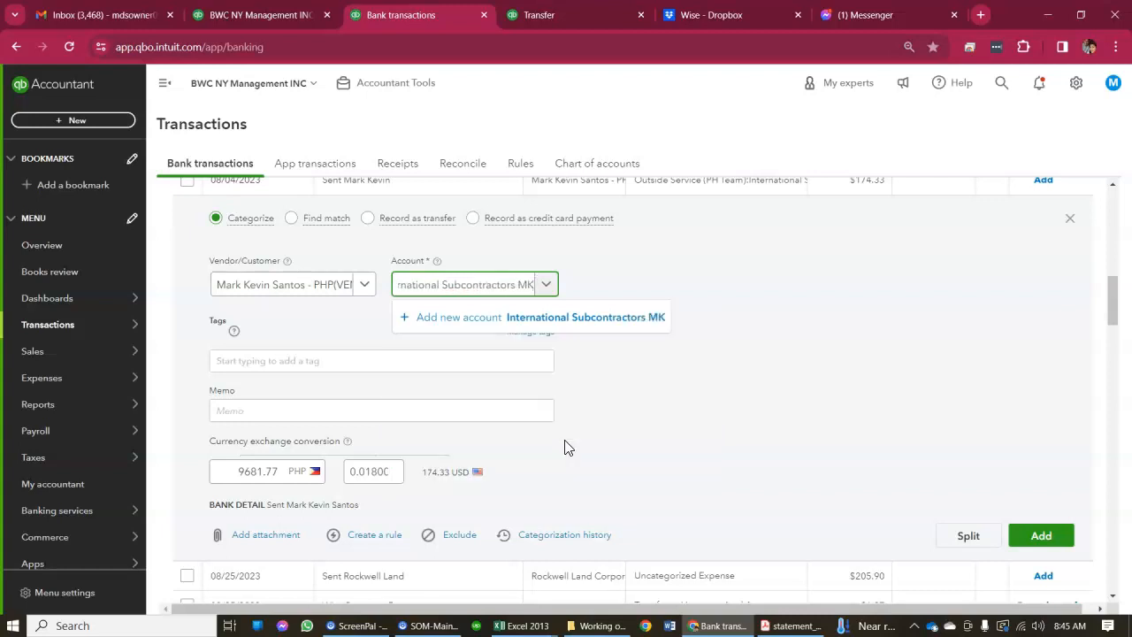
left_click(576, 317)
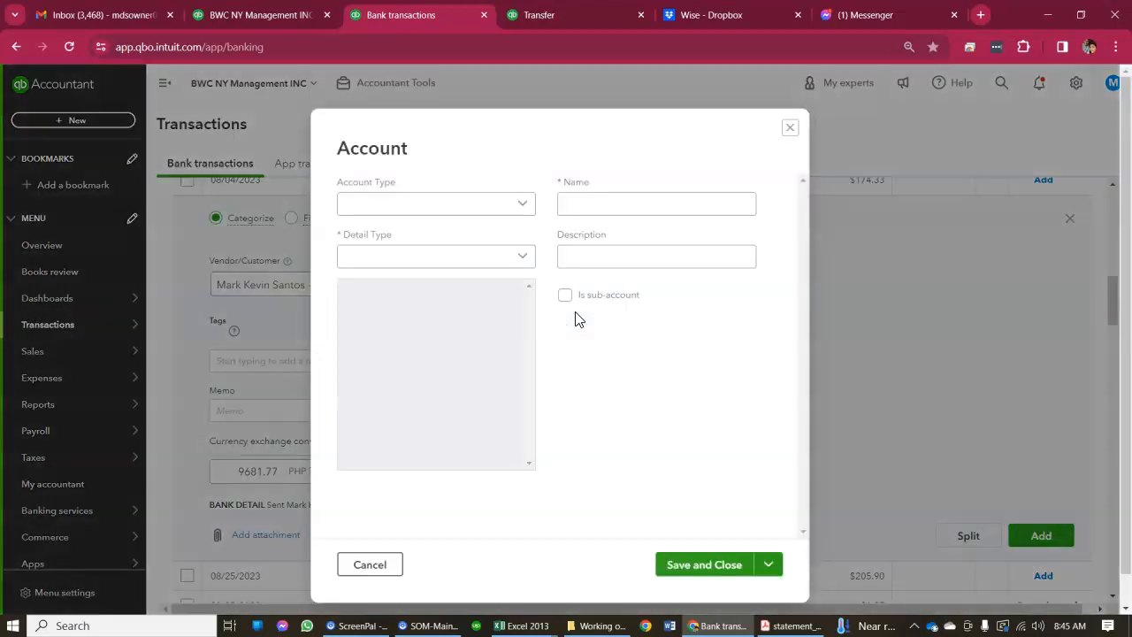
- Set the new account's type to Expenses and its detail type to Payroll Expenses
left_click(520, 207)
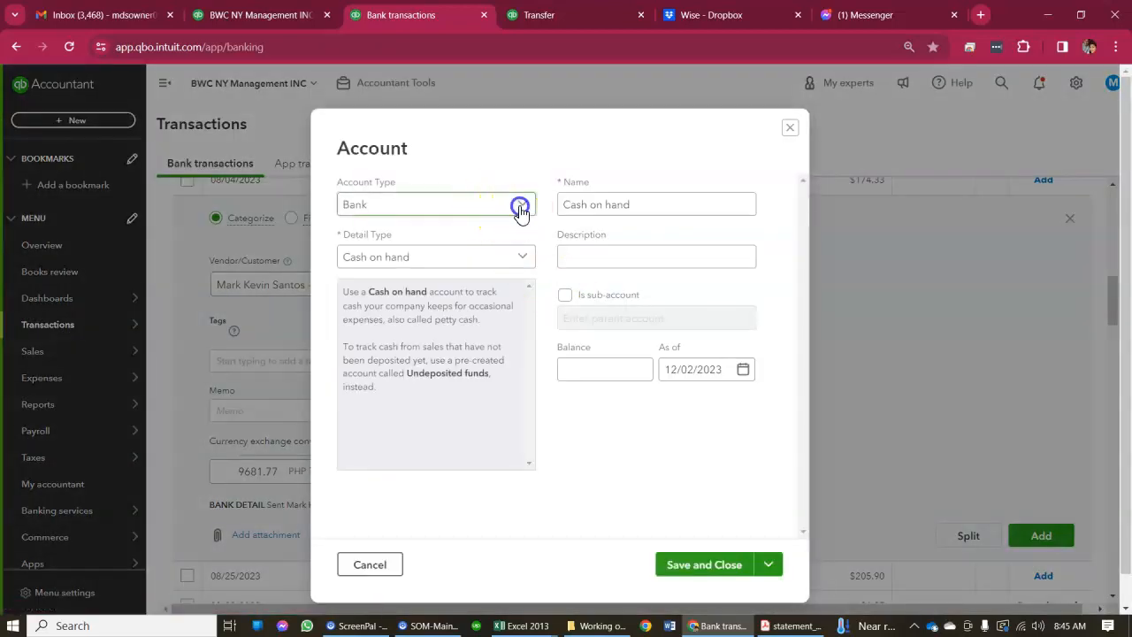
left_click(521, 209)
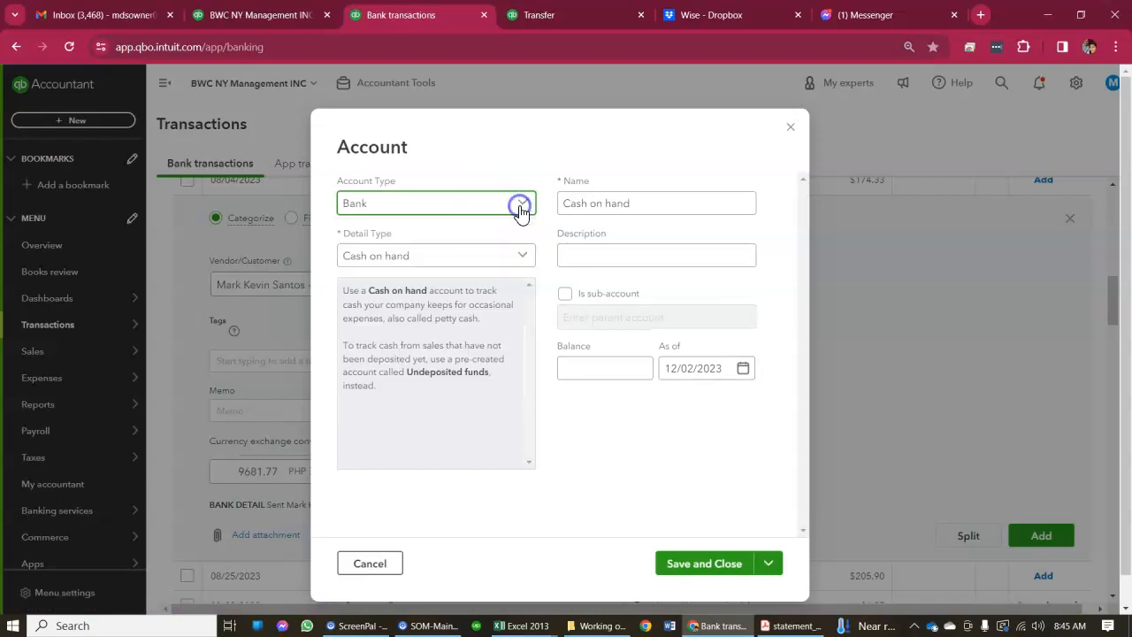
left_click(520, 207)
scroll(455, 358, "down", 3)
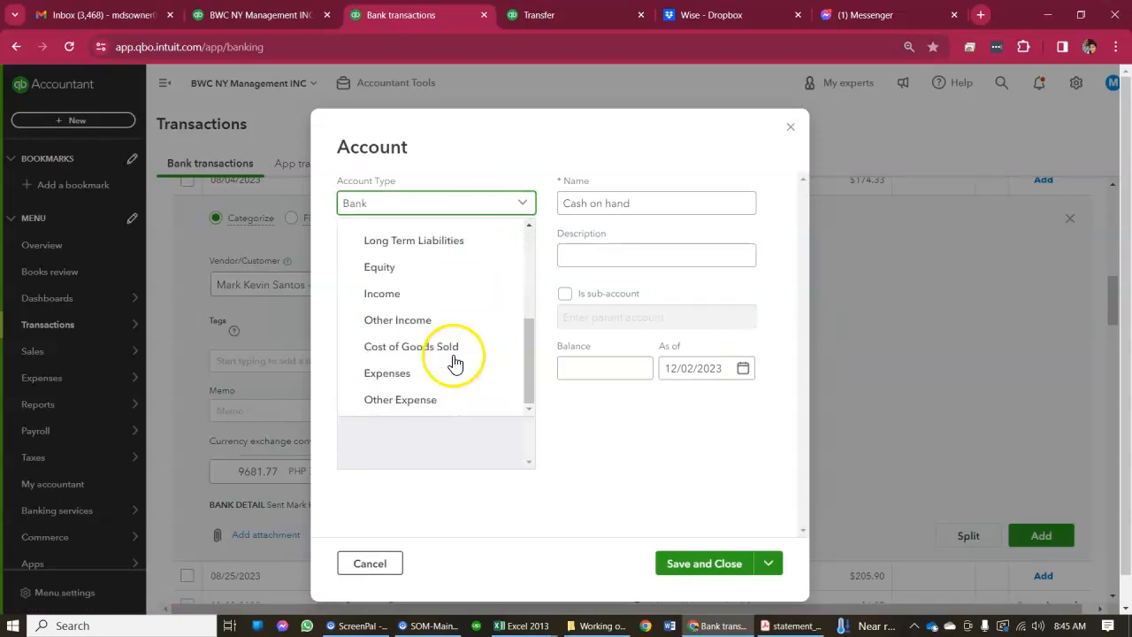
left_click(416, 381)
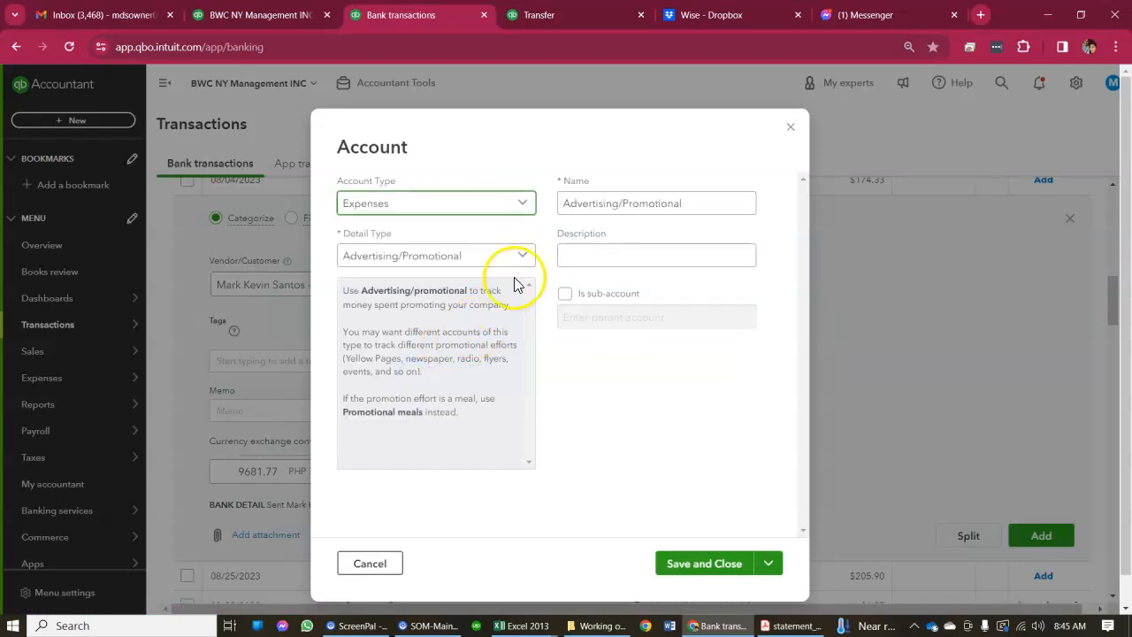
left_click(523, 256)
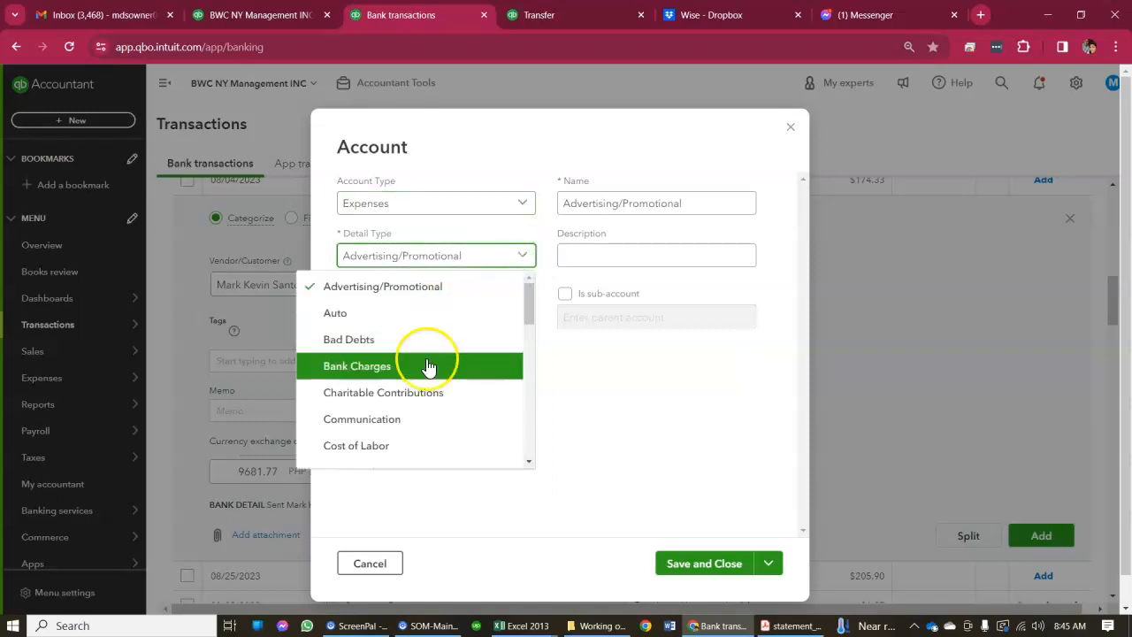
scroll(428, 368, "down", 10)
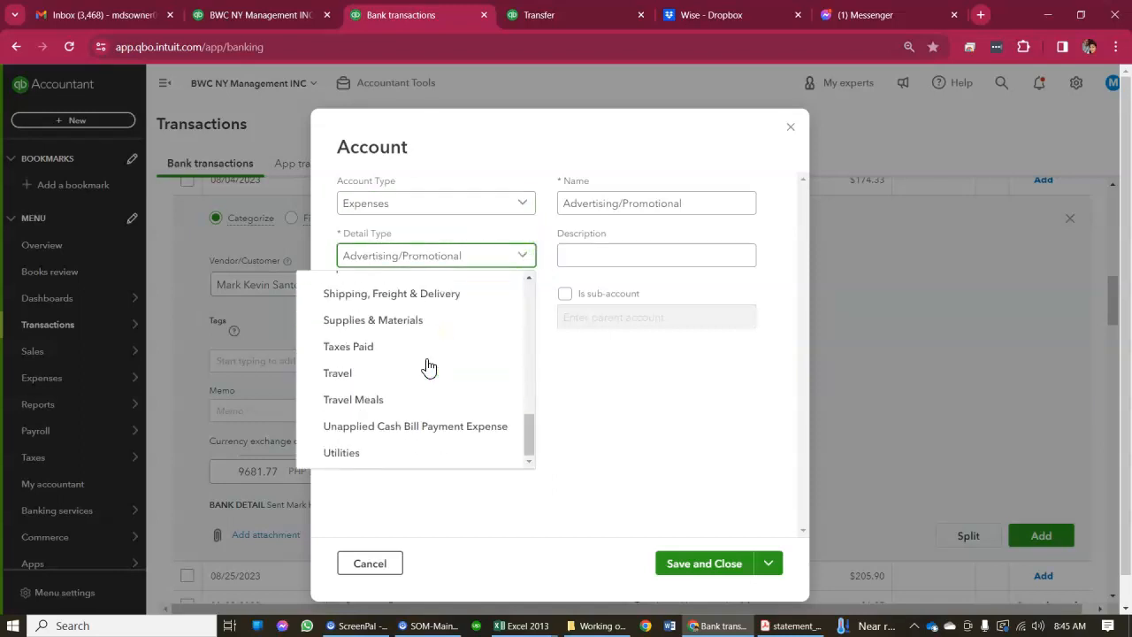
scroll(428, 367, "up", 2)
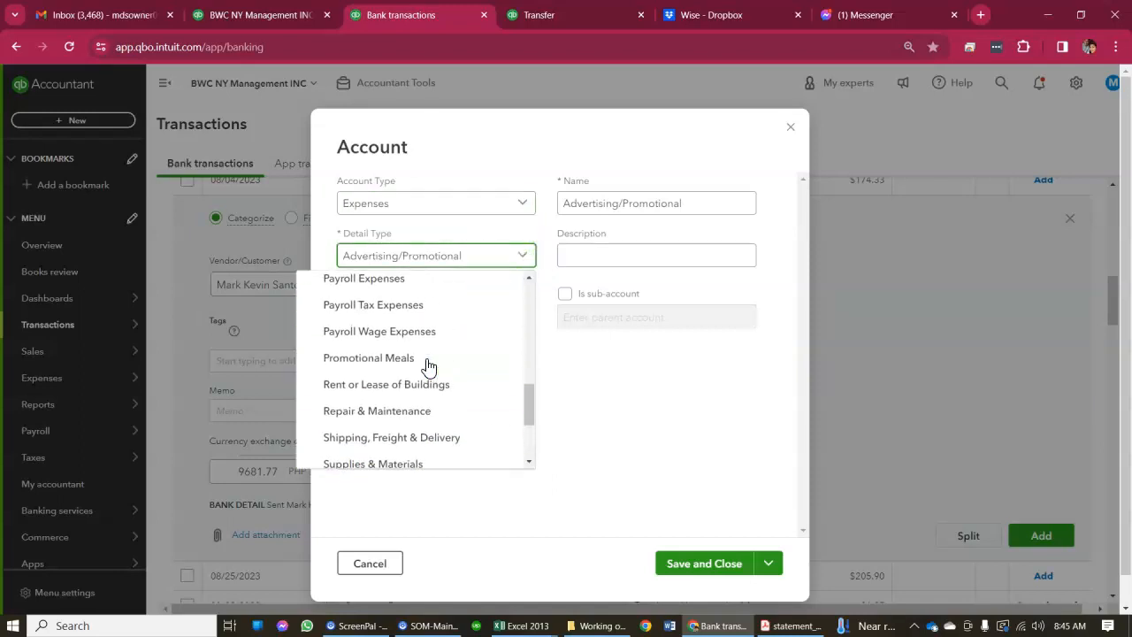
left_click(399, 280)
- Name the account "International Subcontractors MK", make it a sub-account of Payroll Expenses:International Subcontractors, and save it
left_click(666, 199)
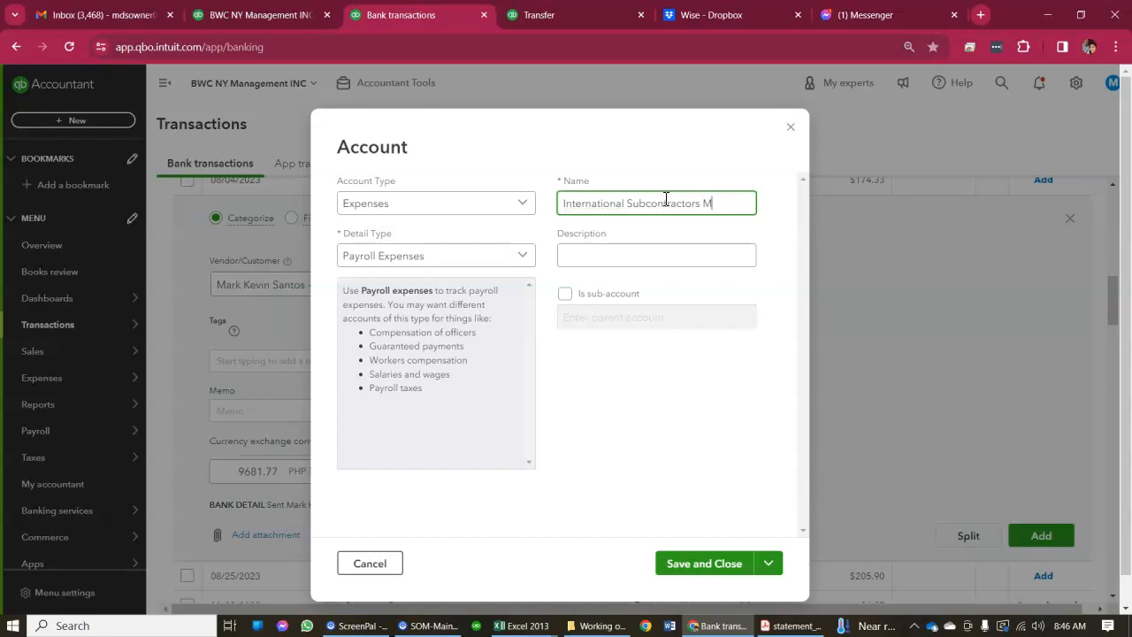
left_click(565, 293)
left_click(590, 320)
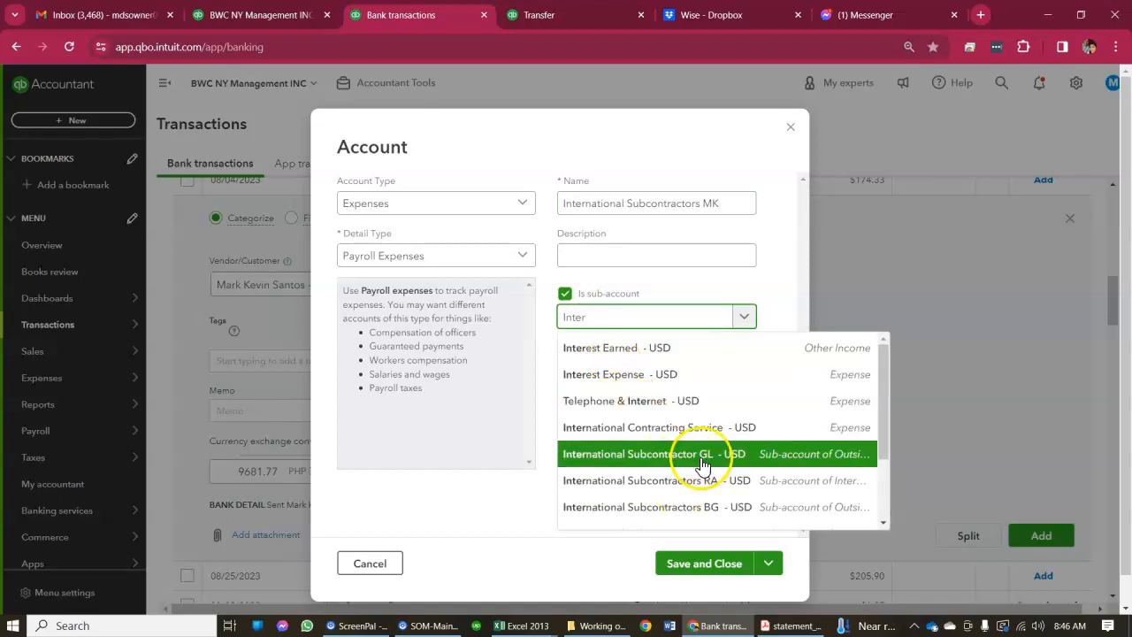
scroll(704, 464, "down", 1)
scroll(703, 465, "down", 2)
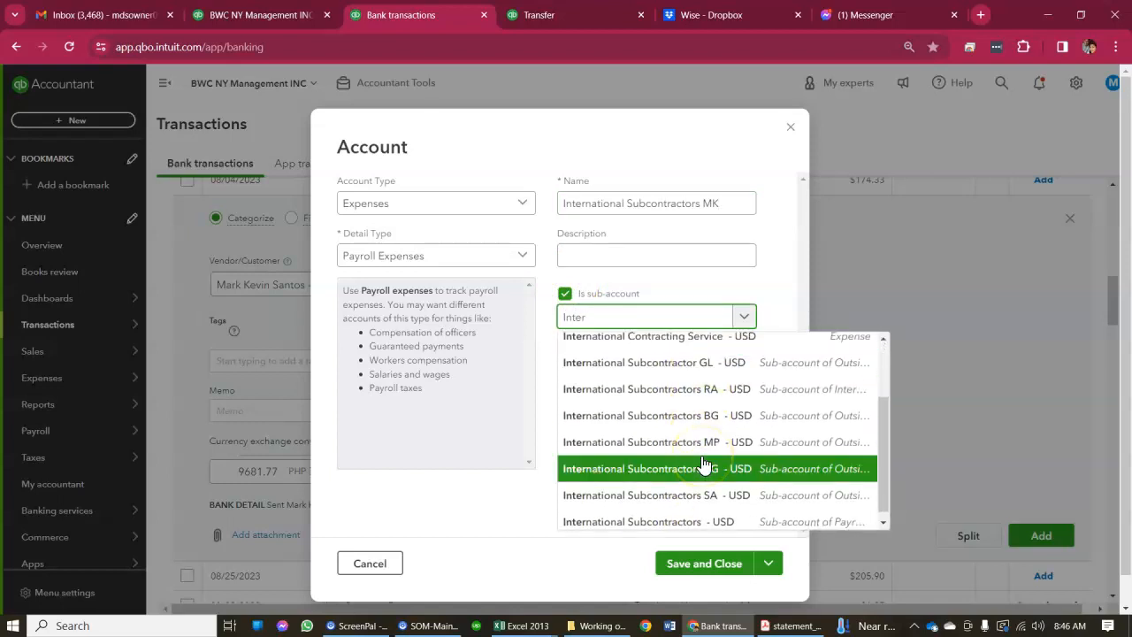
left_click(674, 514)
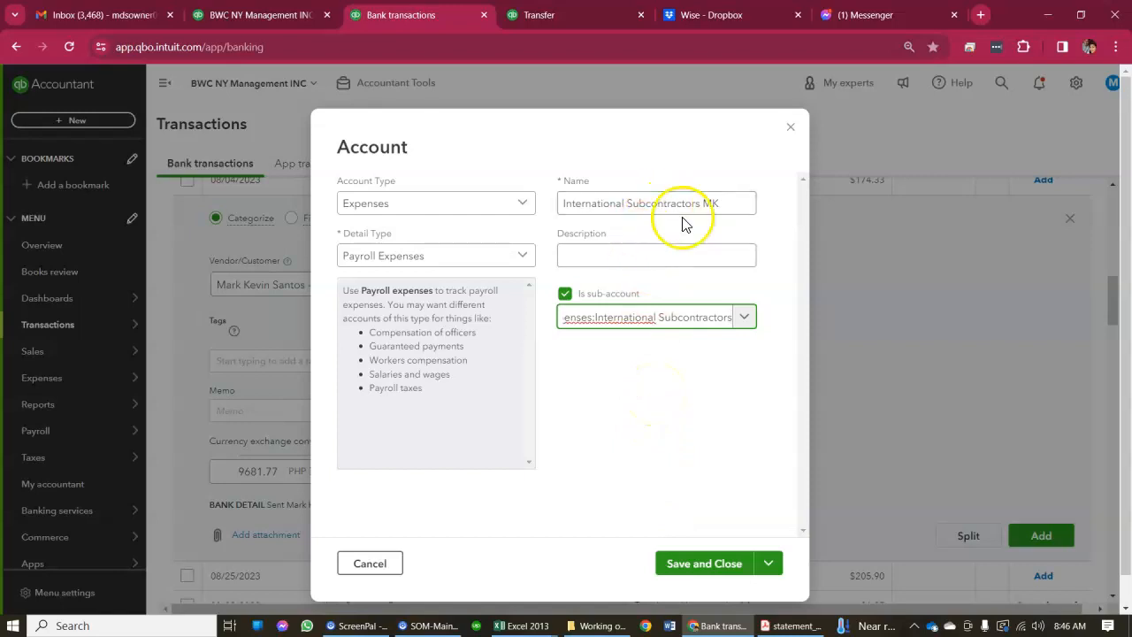
left_click(745, 316)
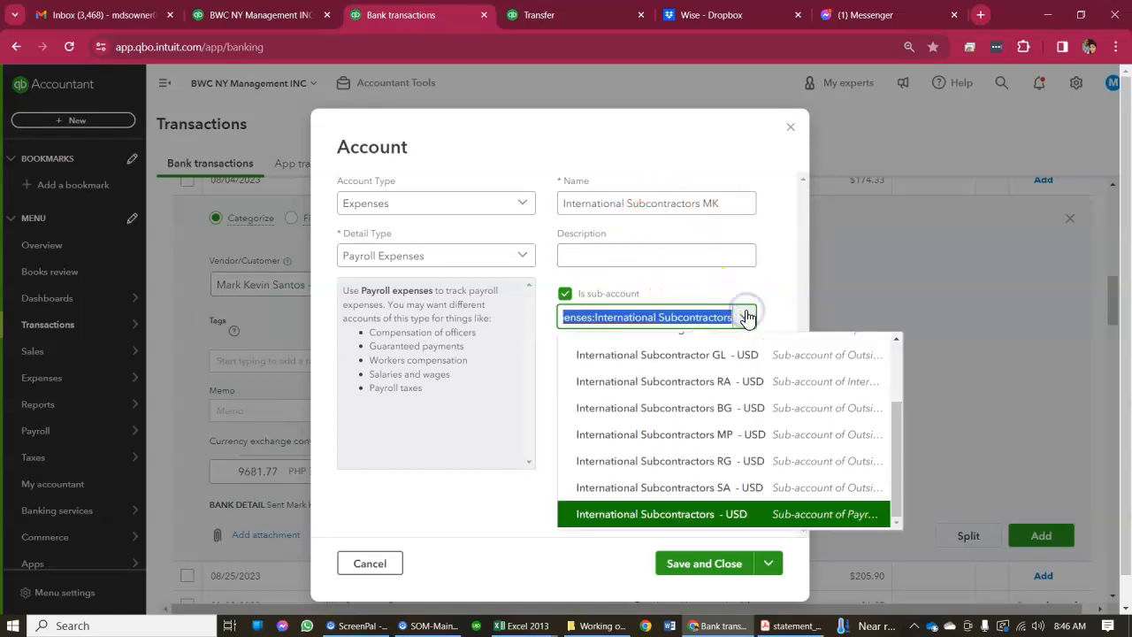
left_click(768, 270)
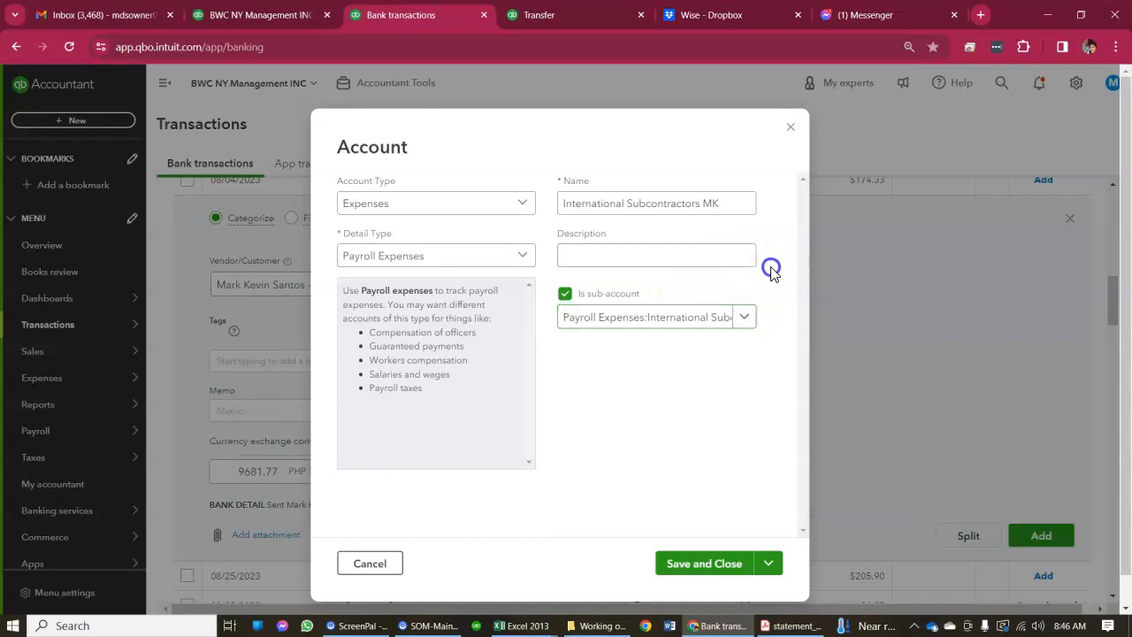
left_click(697, 564)
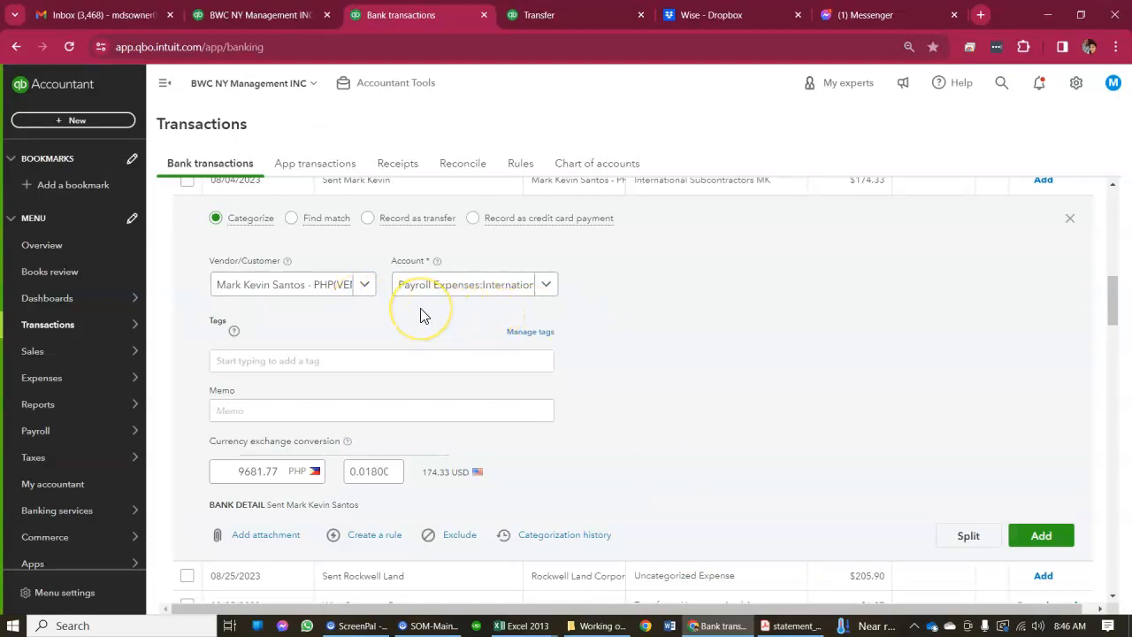
- Search the payment's account choices for "Interna" and reselect International Subcontractors MK
left_click(543, 285)
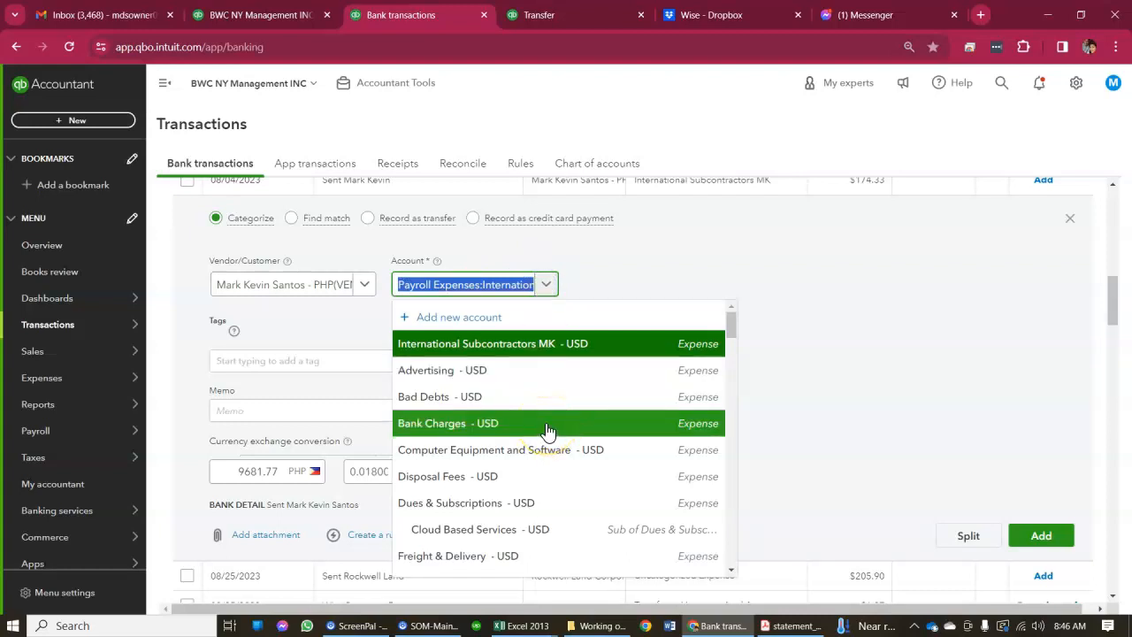
type("Interna")
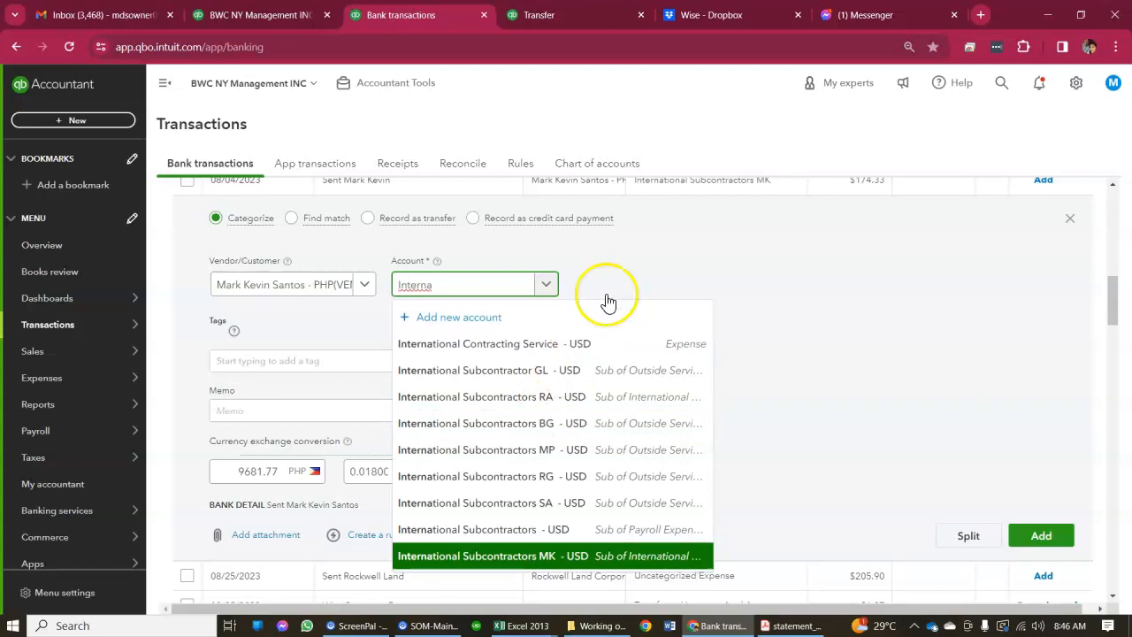
left_click(540, 557)
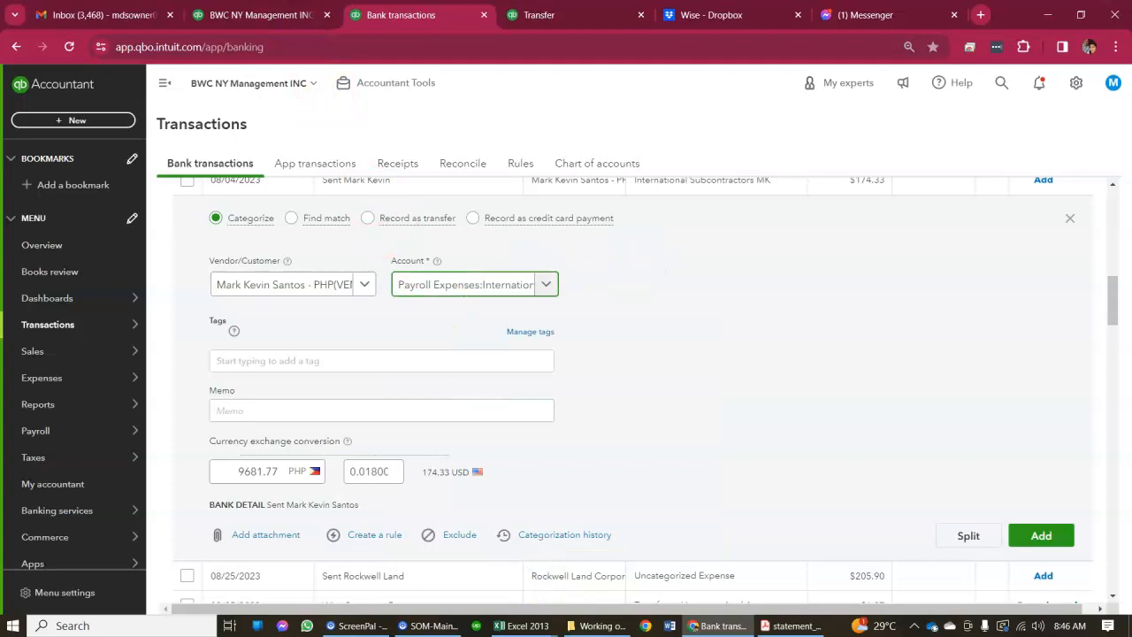
- Filter the chart of accounts for "MK" in the other QuickBooks browser tab and open International Subcontractors MK for editing
left_click(546, 9)
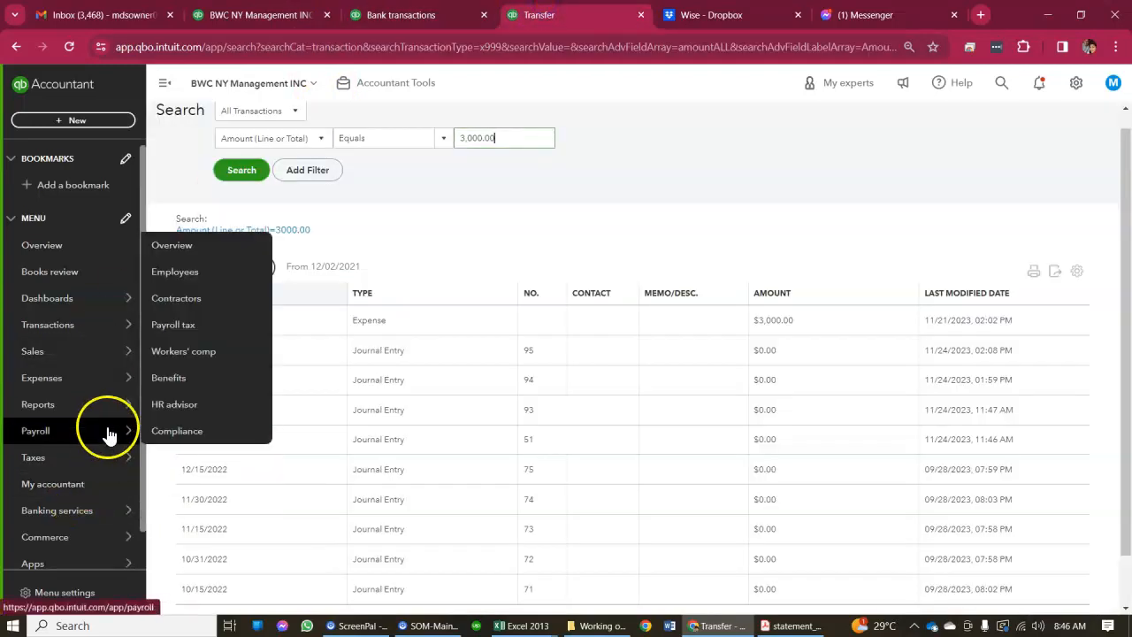
mouse_move(38, 405)
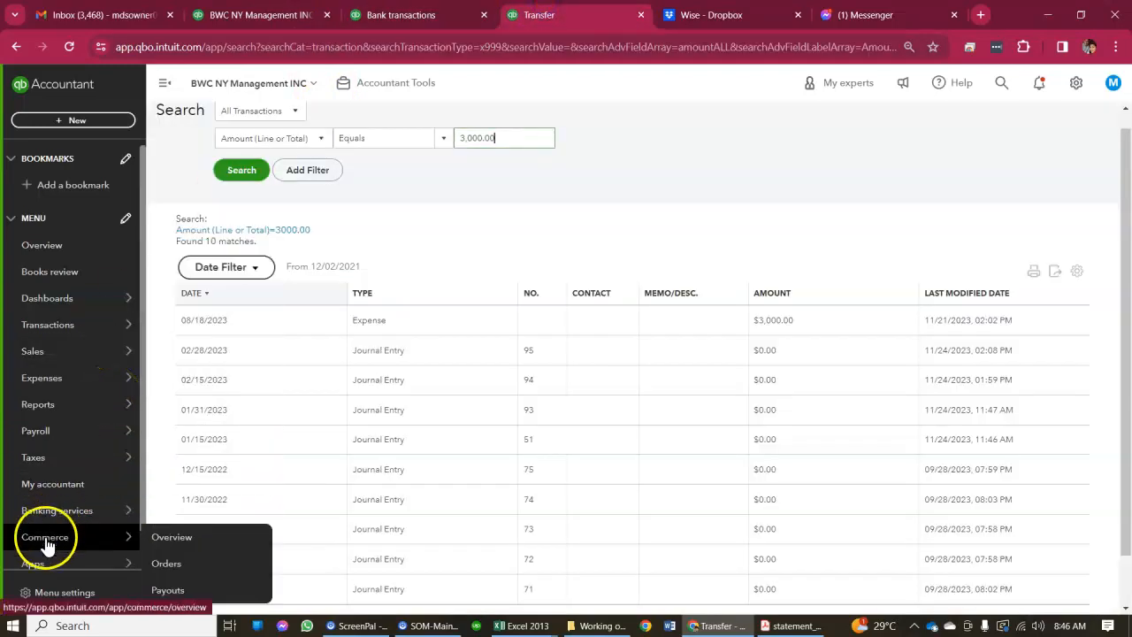
mouse_move(115, 320)
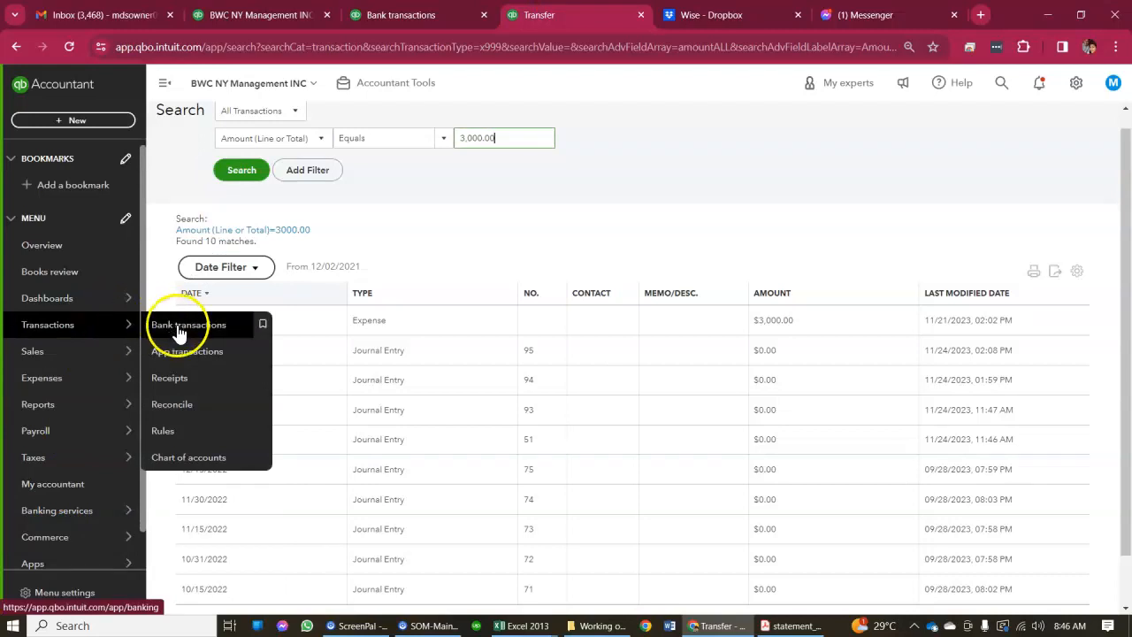
left_click(182, 461)
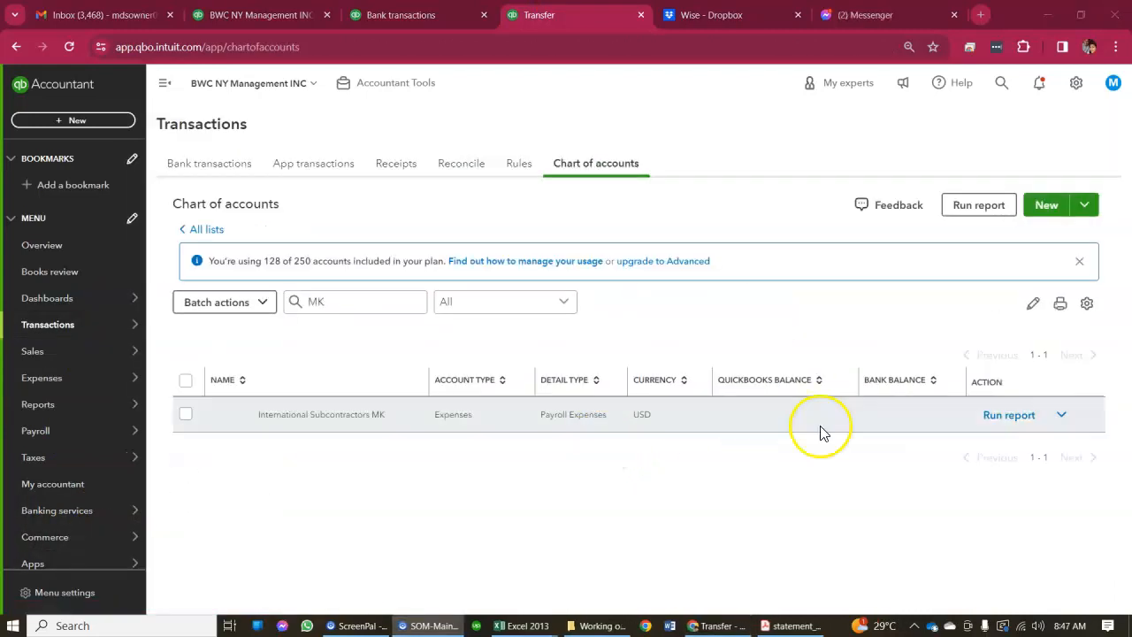
left_click(1059, 421)
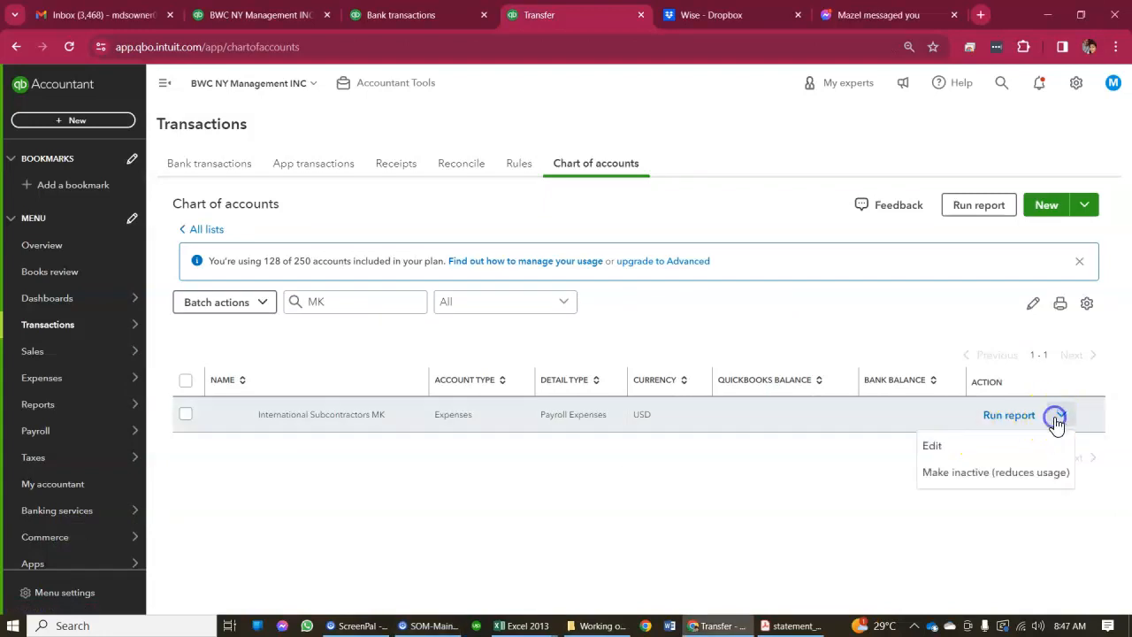
left_click(982, 451)
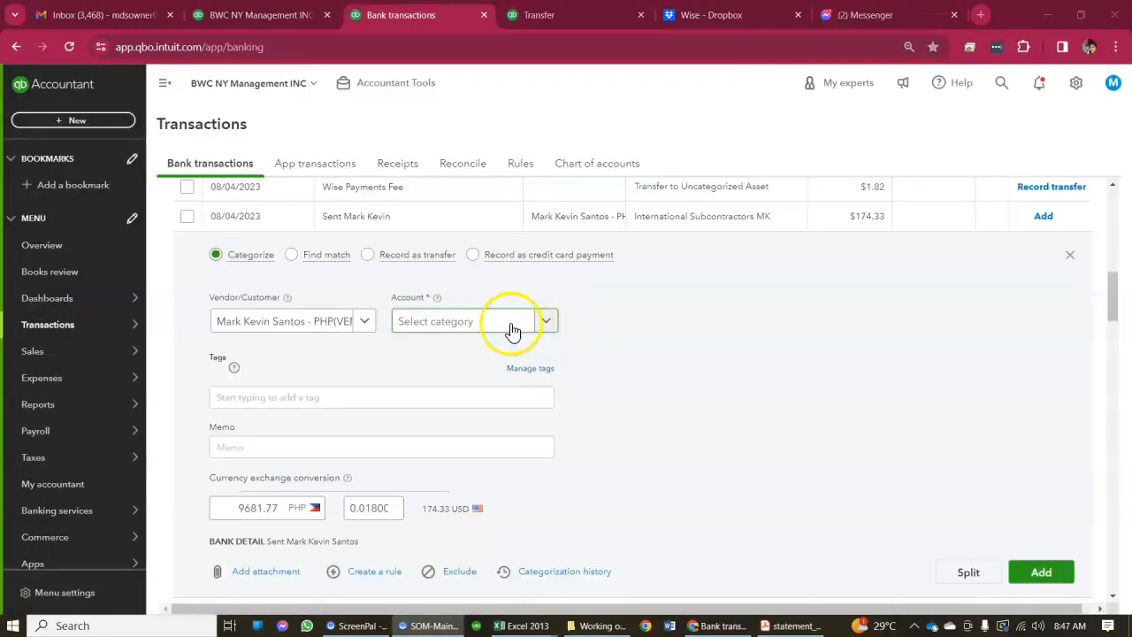
- Back in the bank transactions, categorize the $174.33 payment to International Subcontractors MK by searching "mk", and add it to the books
left_click(497, 303)
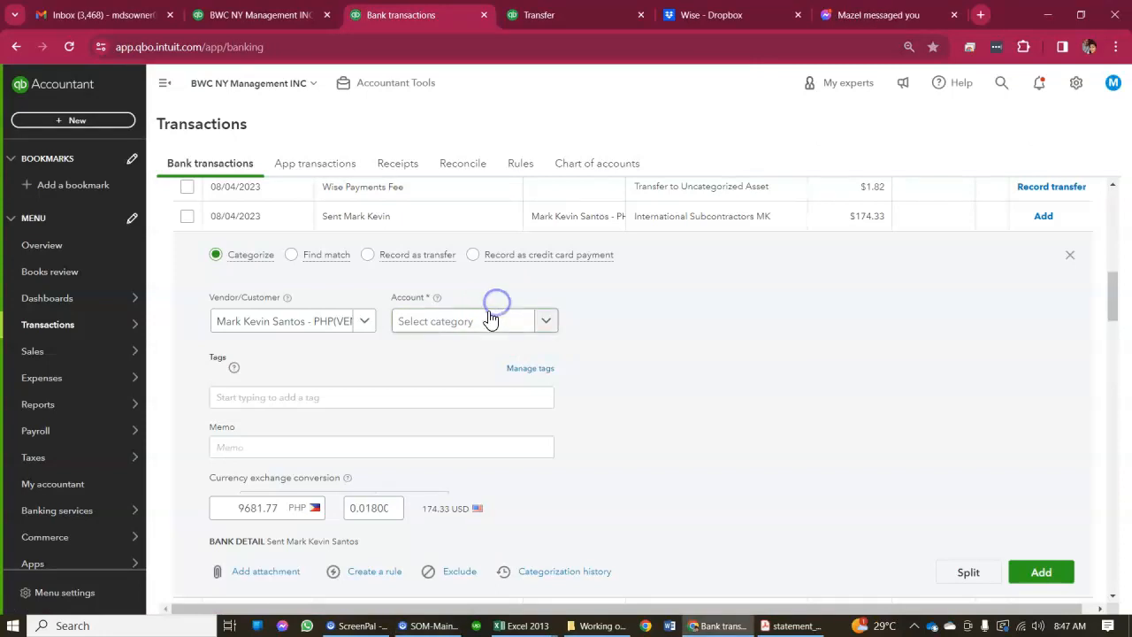
left_click(491, 318)
type("mk")
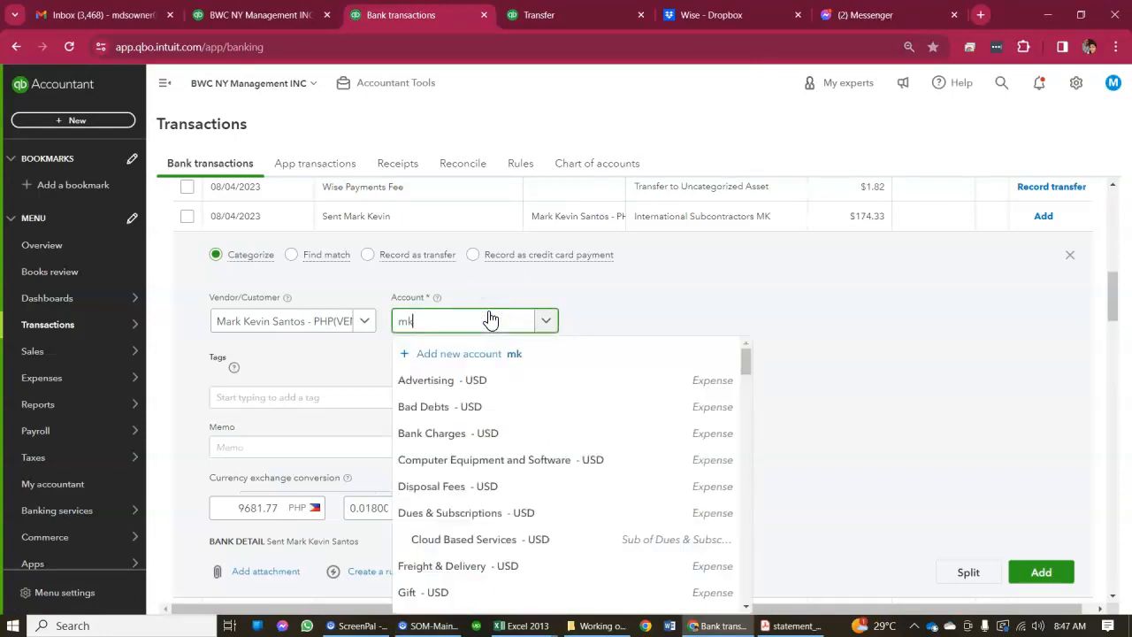
left_click(468, 377)
left_click(1033, 574)
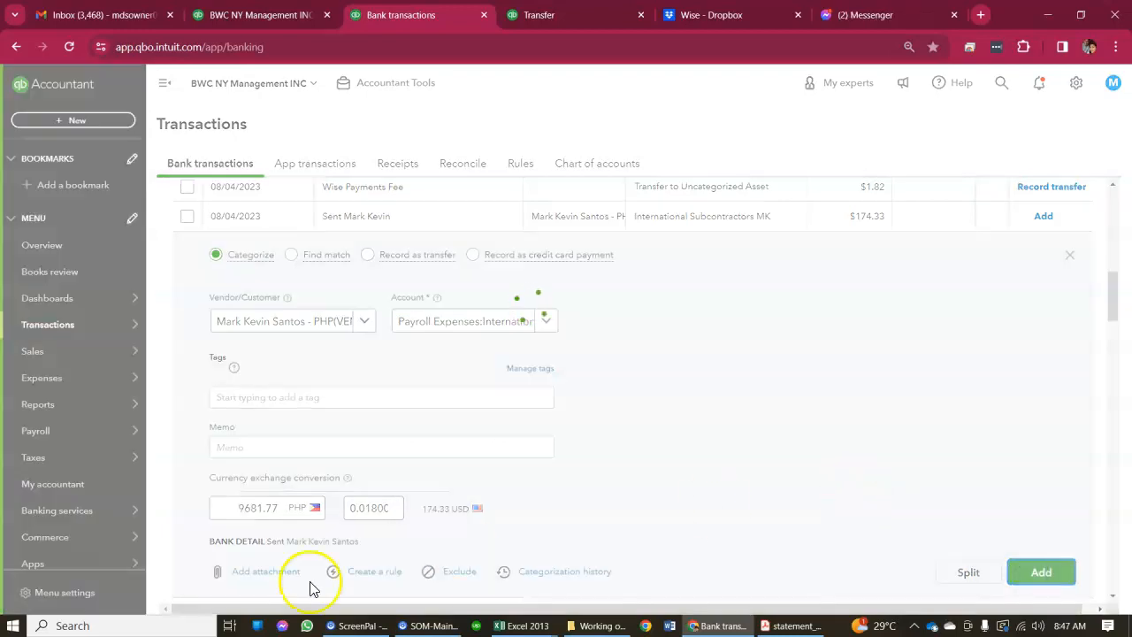